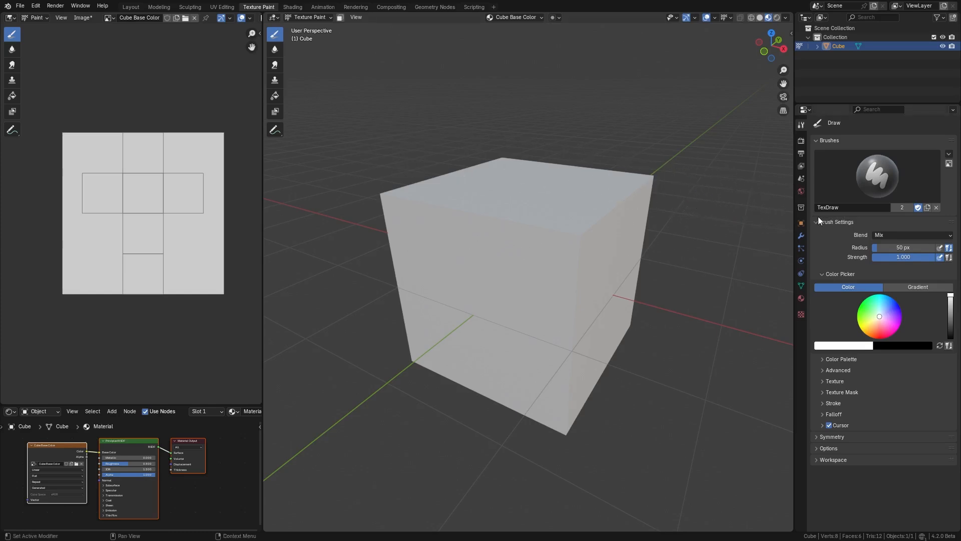
- Duplicate the TexDraw brush, name the copy Green, and set its colour to a medium green
{"action": "left_click", "coordinate": [927, 208]}
{"action": "left_click", "coordinate": [851, 205]}
{"action": "key", "text": "ctrl+a"}
{"action": "key", "text": "BackSpace"}
{"action": "type", "text": "Green"}
{"action": "key", "text": "Return"}
{"action": "left_click", "coordinate": [862, 311]}
{"action": "left_click", "coordinate": [950, 310]}
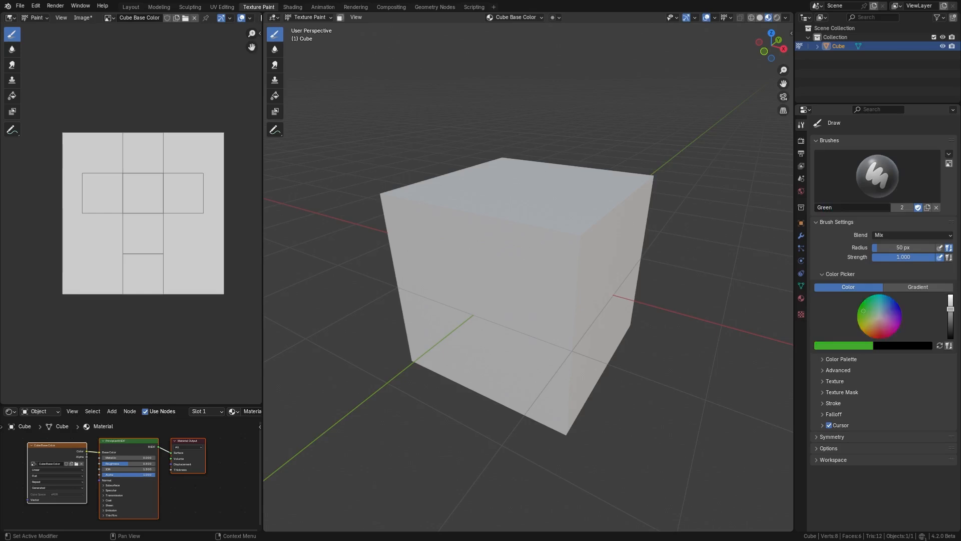
- Duplicate the Green brush, name the copy Yellow, and set its colour to a bright yellow
{"action": "left_click", "coordinate": [926, 209]}
{"action": "left_click", "coordinate": [861, 204]}
{"action": "key", "text": "ctrl+a"}
{"action": "key", "text": "BackSpace"}
{"action": "type", "text": "Yellow"}
{"action": "key", "text": "Return"}
{"action": "left_click_drag", "start_coordinate": [872, 311], "coordinate": [864, 326]}
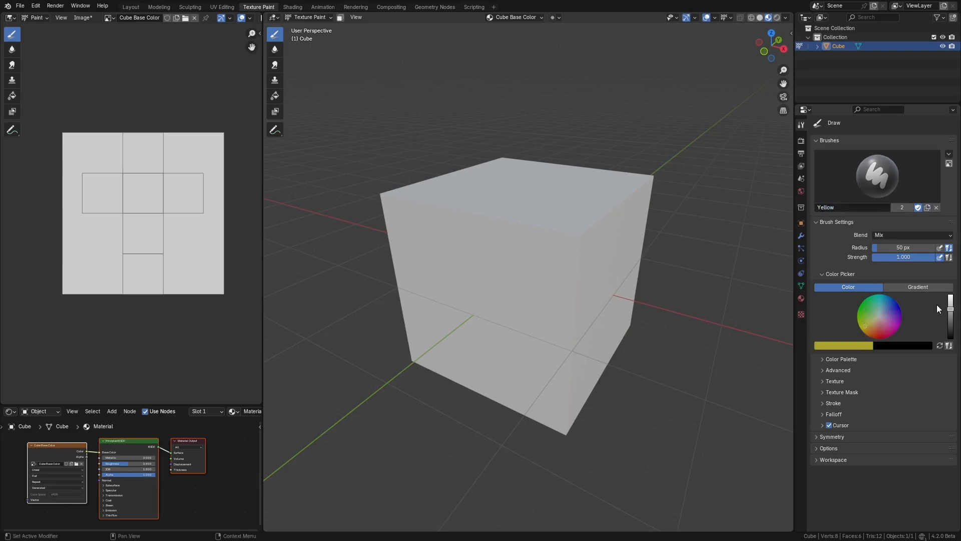
{"action": "left_click", "coordinate": [950, 303]}
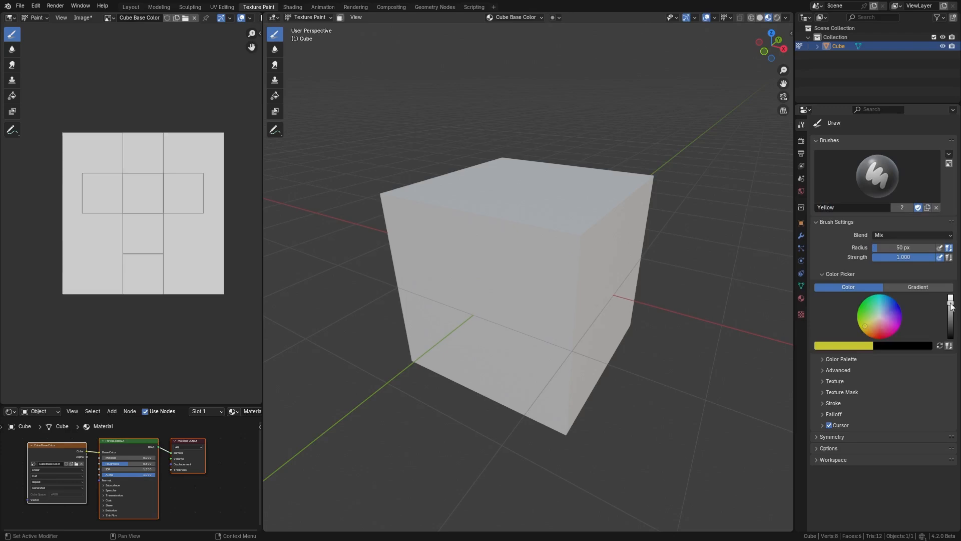
- Paint a yellow patch on the upper part of the cube's side face and overlap it with a diagonal Green brush stroke
{"action": "left_click", "coordinate": [891, 181]}
{"action": "middle_click_drag", "start_coordinate": [654, 275], "coordinate": [588, 264]}
{"action": "scroll", "coordinate": [587, 264], "scroll_direction": "up", "scroll_amount": 5}
{"action": "mouse_move", "coordinate": [453, 225]}
{"action": "left_mouse_down"}
{"action": "mouse_move", "coordinate": [521, 230]}
{"action": "mouse_move", "coordinate": [507, 231]}
{"action": "mouse_move", "coordinate": [521, 298]}
{"action": "left_mouse_up"}
{"action": "left_click", "coordinate": [877, 175]}
{"action": "left_click", "coordinate": [668, 233]}
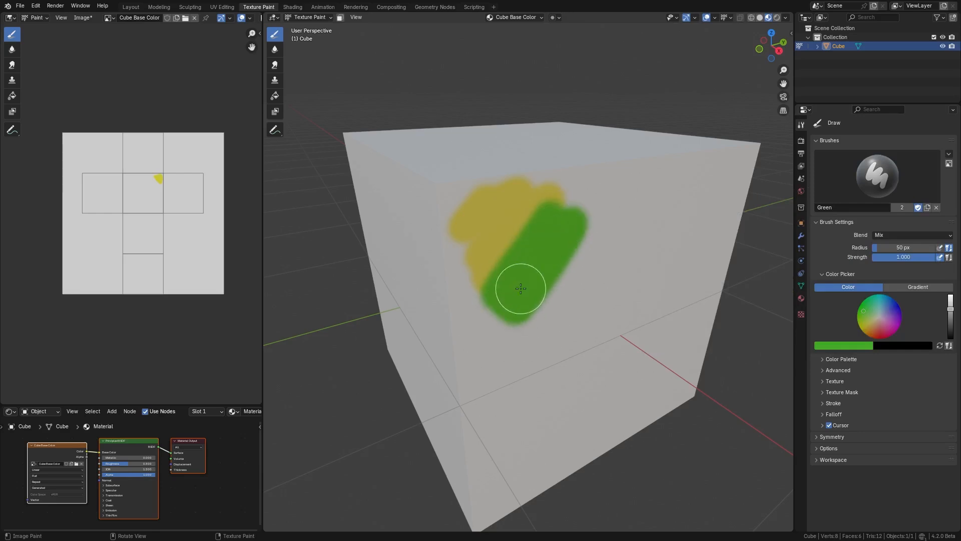
{"action": "middle_click_drag", "start_coordinate": [563, 255], "coordinate": [557, 257]}
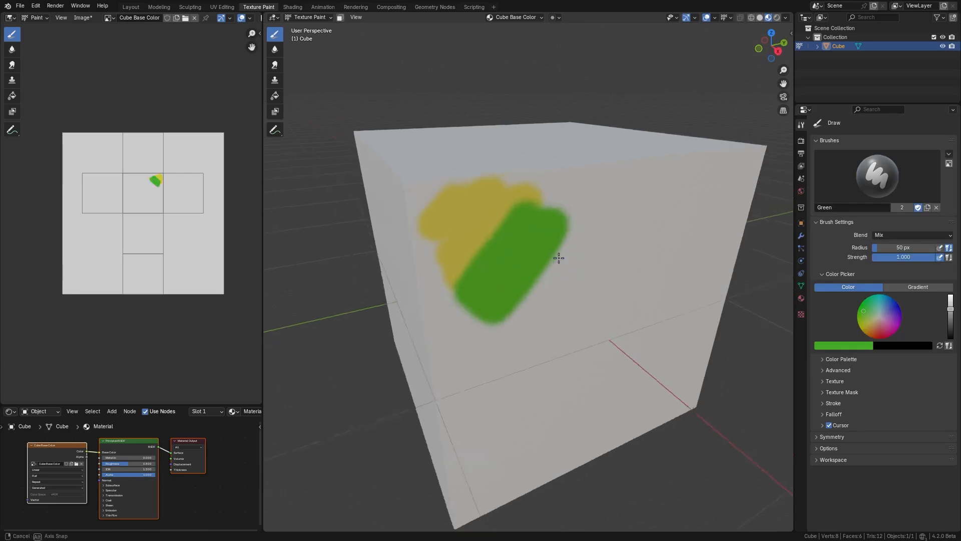
{"action": "scroll", "coordinate": [553, 256], "scroll_direction": "down", "scroll_amount": 3}
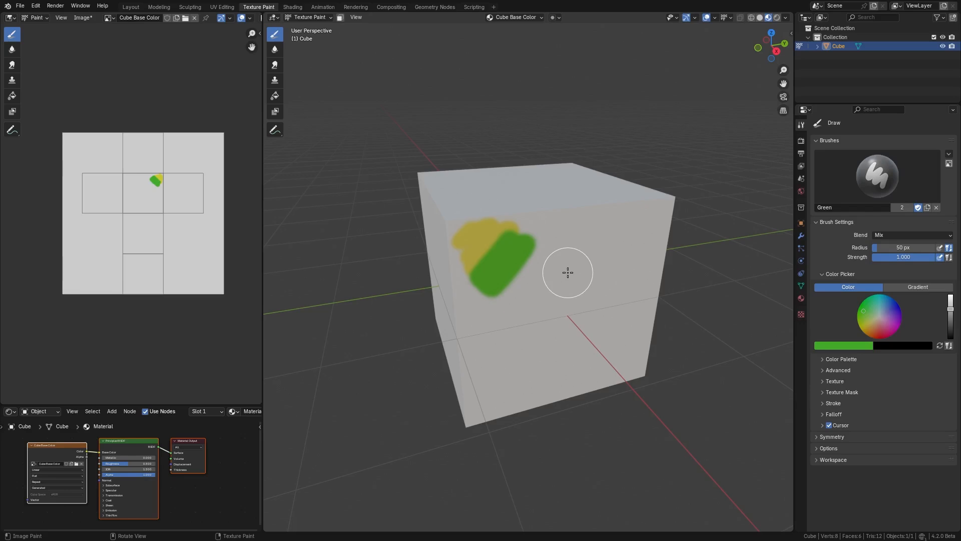
- Select the Yellow brush and set its radius to 30 px and its strength to 0.5
{"action": "left_click", "coordinate": [857, 187]}
{"action": "left_click", "coordinate": [740, 225]}
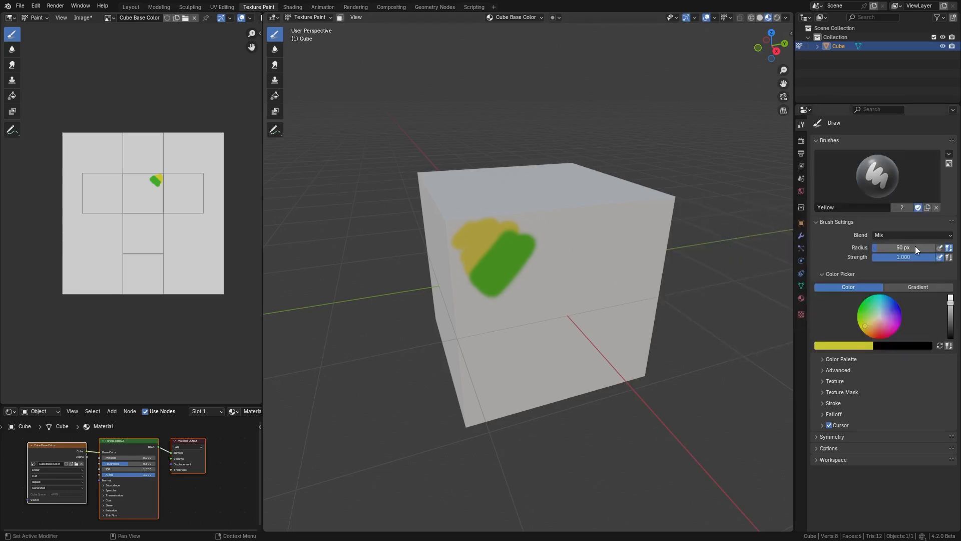
{"action": "left_click", "coordinate": [949, 248]}
{"action": "mouse_move", "coordinate": [906, 247]}
{"action": "left_mouse_down"}
{"action": "mouse_move", "coordinate": [893, 247]}
{"action": "mouse_move", "coordinate": [906, 248]}
{"action": "left_mouse_up"}
{"action": "left_click", "coordinate": [904, 257]}
{"action": "type", "text": ".5"}
- Select the Green brush, set the radius to 50 px, and switch back to the Yellow brush
{"action": "left_click", "coordinate": [870, 201]}
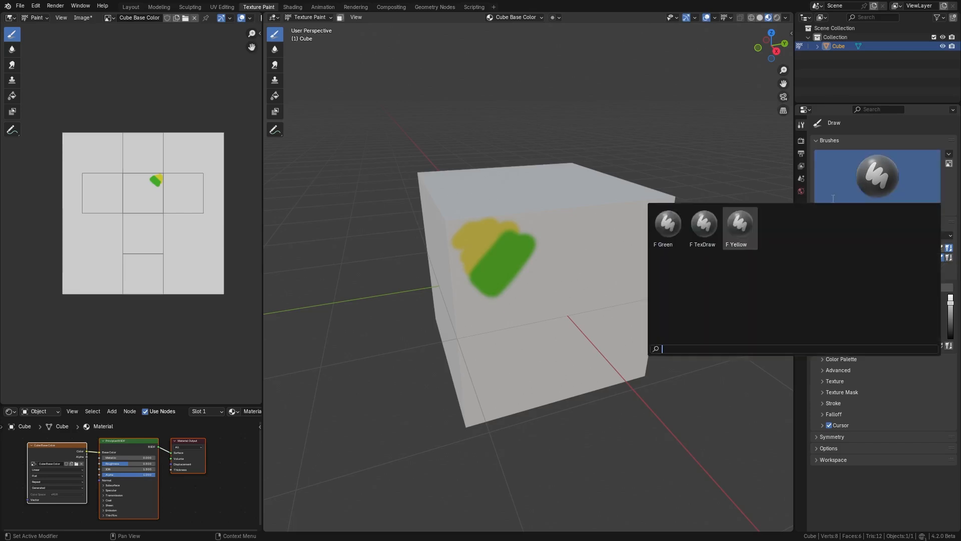
{"action": "left_click", "coordinate": [682, 235]}
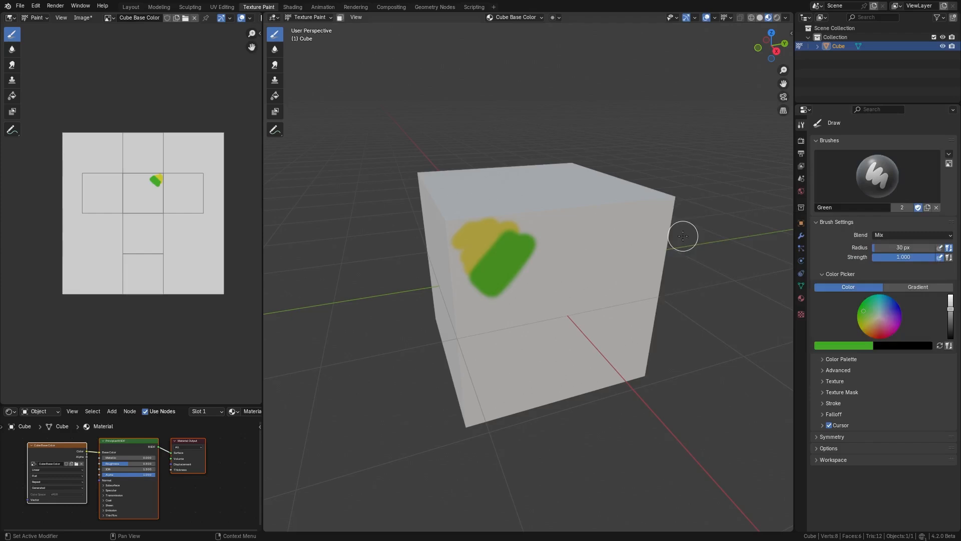
{"action": "left_click", "coordinate": [900, 244]}
{"action": "type", "text": "5"}
{"action": "key", "text": "Return"}
{"action": "type", "text": "0"}
{"action": "key", "text": "Return"}
{"action": "left_click", "coordinate": [881, 179]}
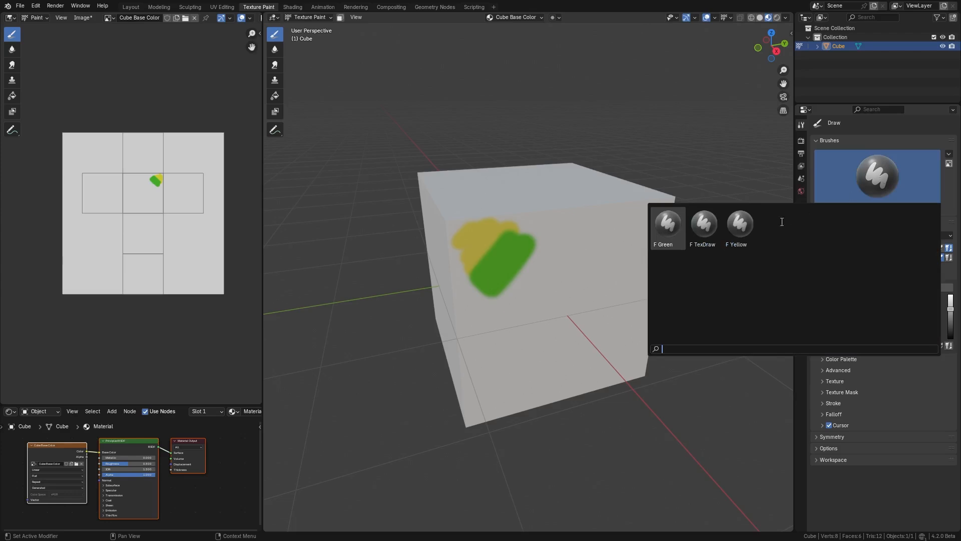
{"action": "left_click", "coordinate": [745, 229]}
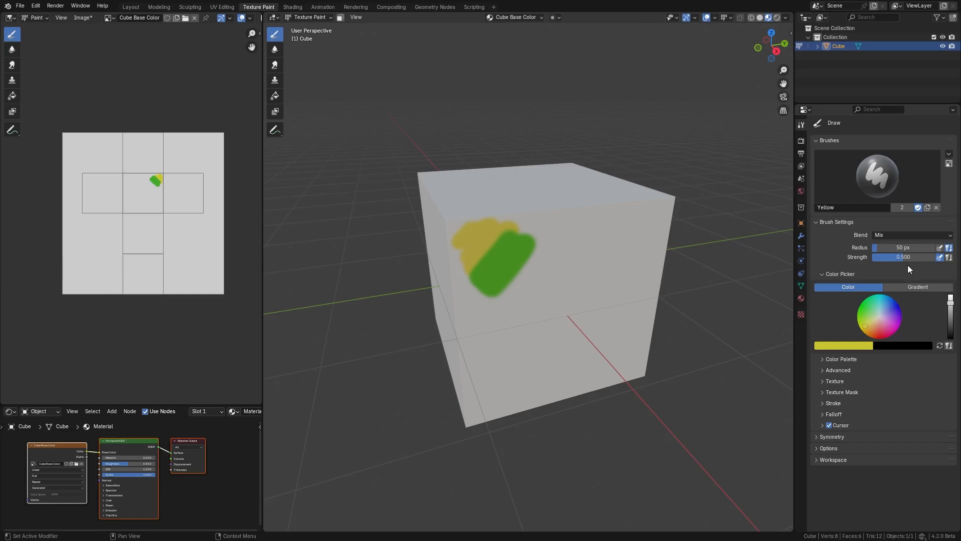
- Select the TexDraw brush, duplicate it, and name the copy "Melvin stamp"
{"action": "left_click", "coordinate": [879, 188]}
{"action": "left_click", "coordinate": [698, 234]}
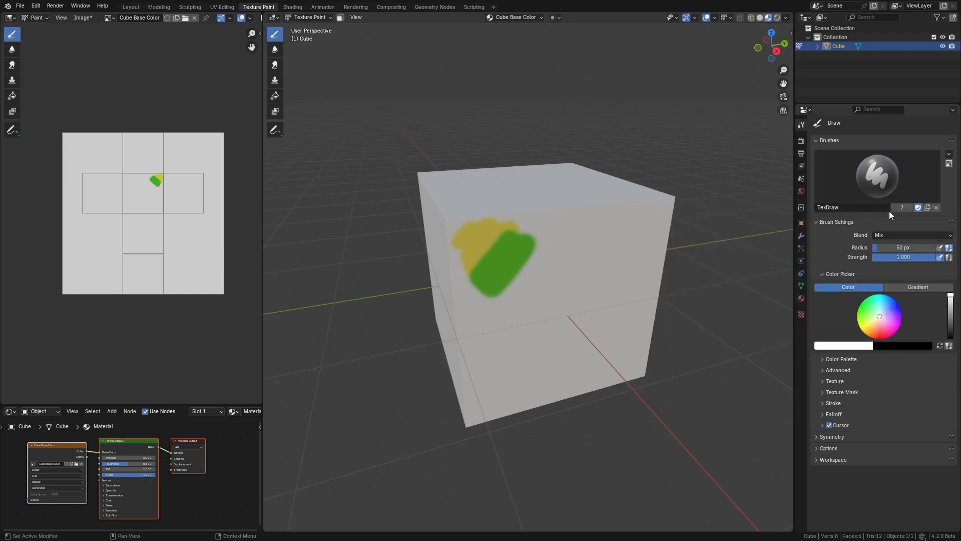
{"action": "left_click", "coordinate": [927, 208]}
{"action": "left_click", "coordinate": [848, 208]}
{"action": "type", "text": "Melvin stamp"}
{"action": "key", "text": "Return"}
- Add a new texture to the Melvin stamp brush and load the image Melvin_stamp.png into it
{"action": "left_click", "coordinate": [835, 381]}
{"action": "left_click", "coordinate": [893, 448]}
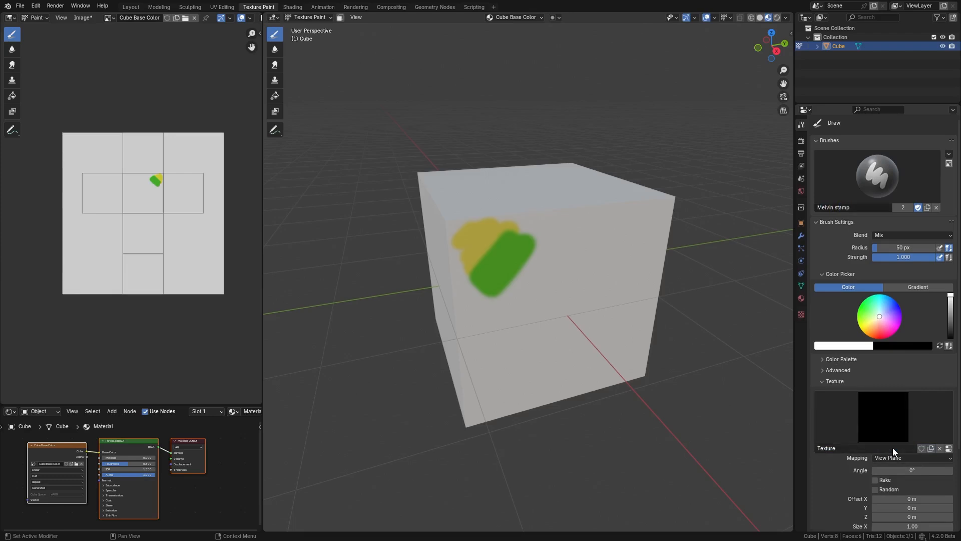
{"action": "left_click", "coordinate": [801, 314]}
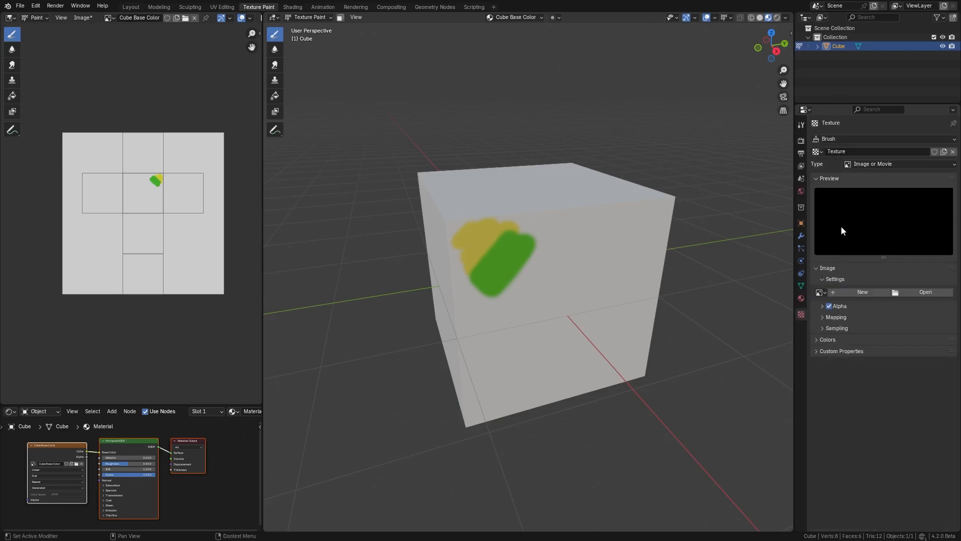
{"action": "left_click", "coordinate": [854, 140]}
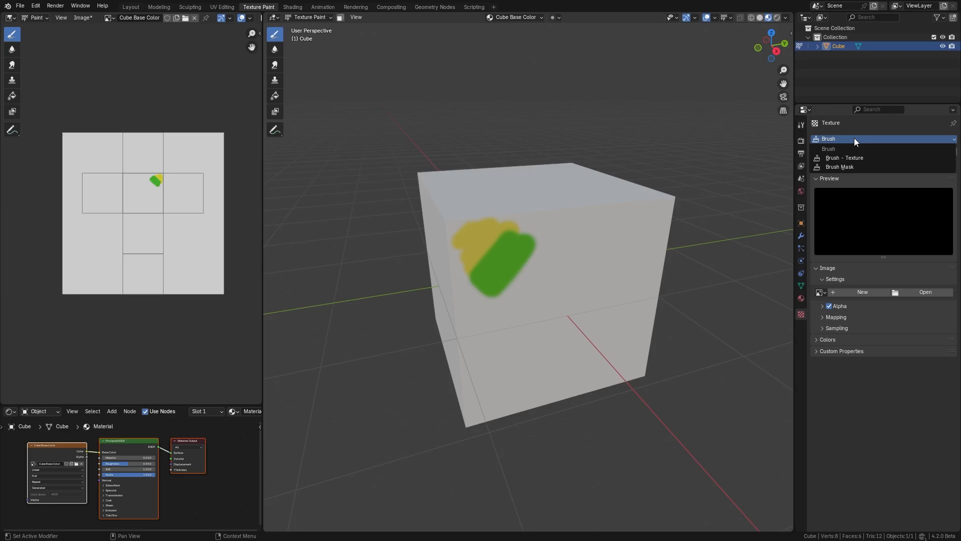
{"action": "left_click", "coordinate": [853, 139]}
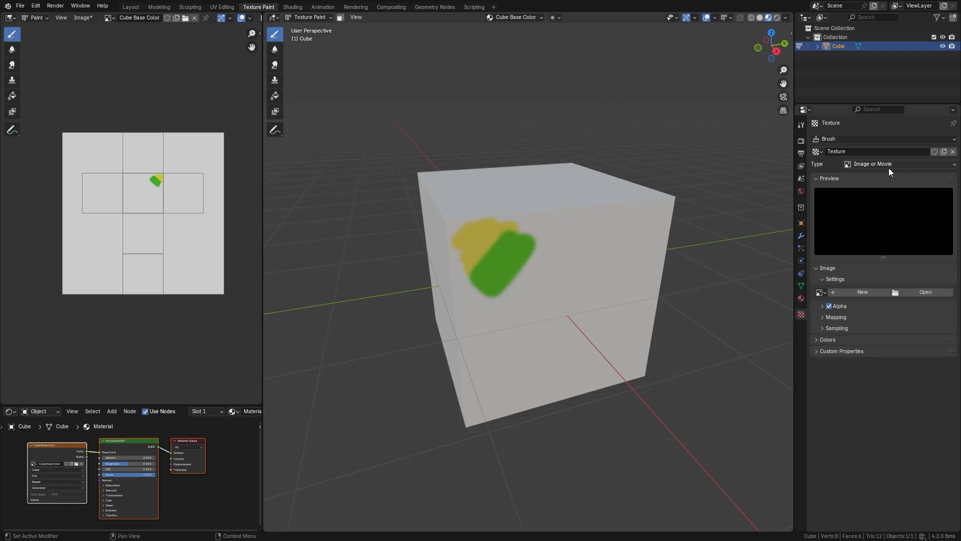
{"action": "left_click", "coordinate": [917, 290]}
{"action": "double_click", "coordinate": [387, 212]}
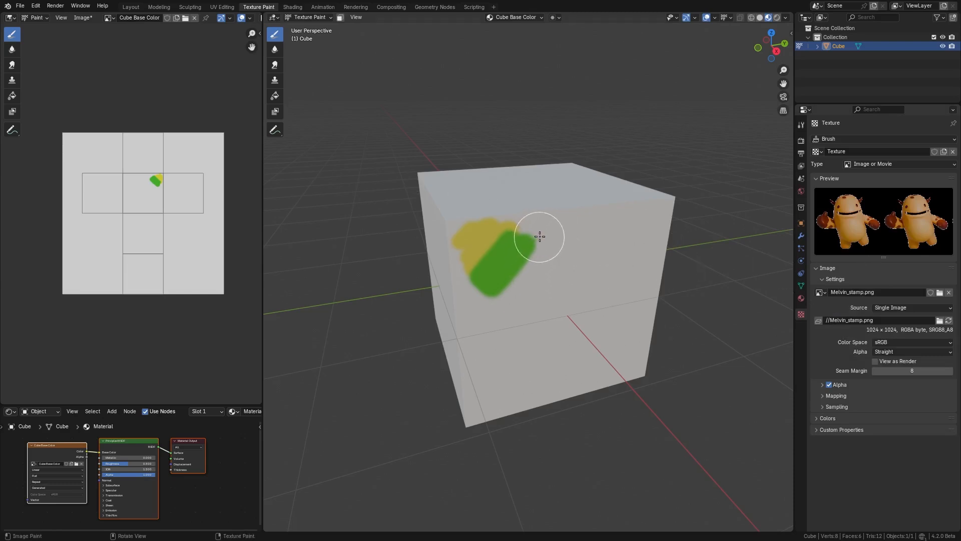
- Paint textured strokes beside the green patch, along the upper part of the cube's side face
{"action": "left_click_drag", "start_coordinate": [542, 233], "coordinate": [652, 216]}
{"action": "mouse_move", "coordinate": [590, 240]}
{"action": "left_mouse_down"}
{"action": "mouse_move", "coordinate": [538, 245]}
{"action": "mouse_move", "coordinate": [637, 227]}
{"action": "left_mouse_up"}
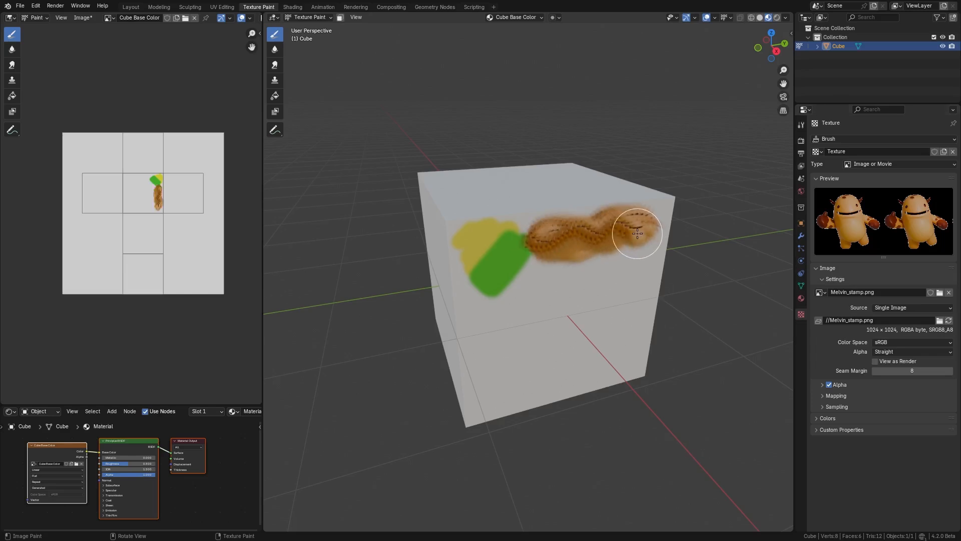
{"action": "scroll", "coordinate": [637, 230], "scroll_direction": "up", "scroll_amount": 2}
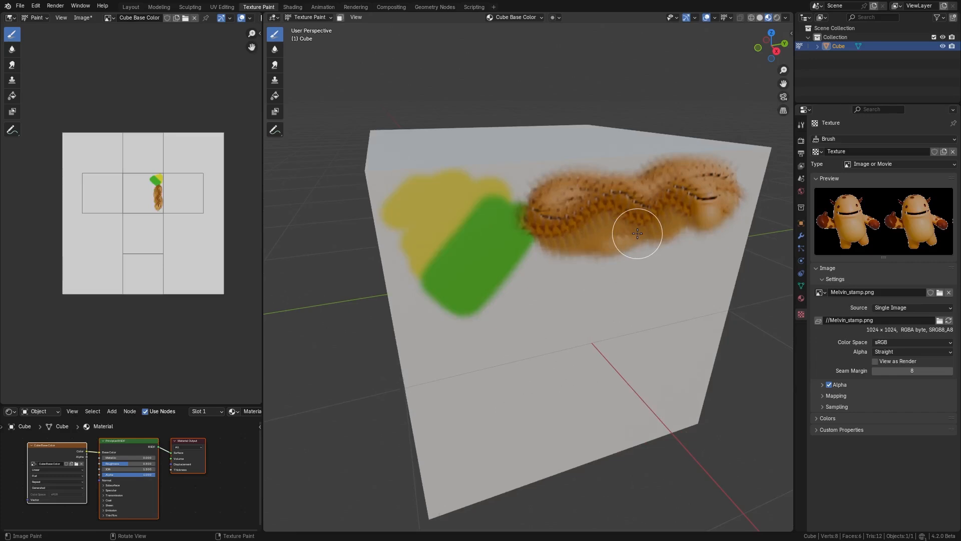
- Set the brush texture mapping to Tiled and paint the tiled stamp over the green patch
{"action": "left_click", "coordinate": [801, 125]}
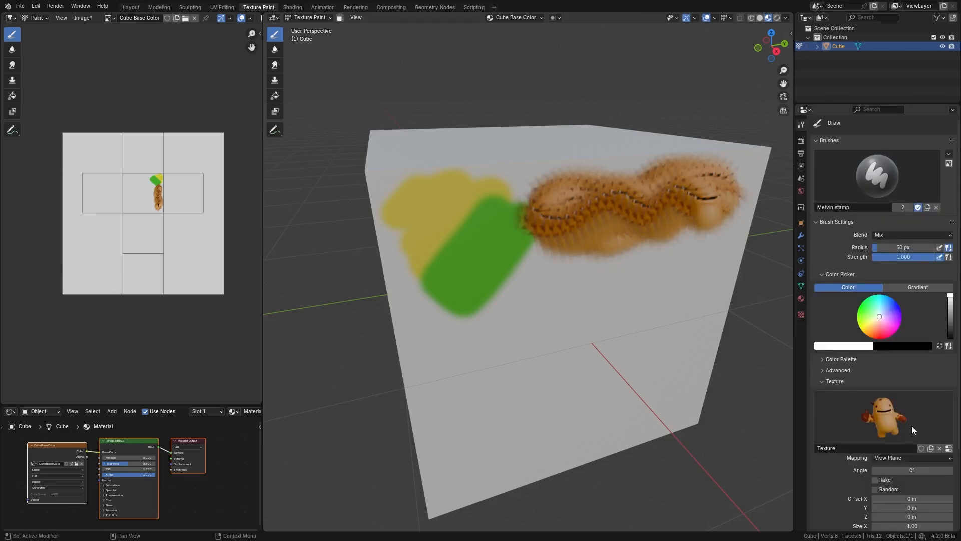
{"action": "scroll", "coordinate": [914, 418], "scroll_direction": "down", "scroll_amount": 2}
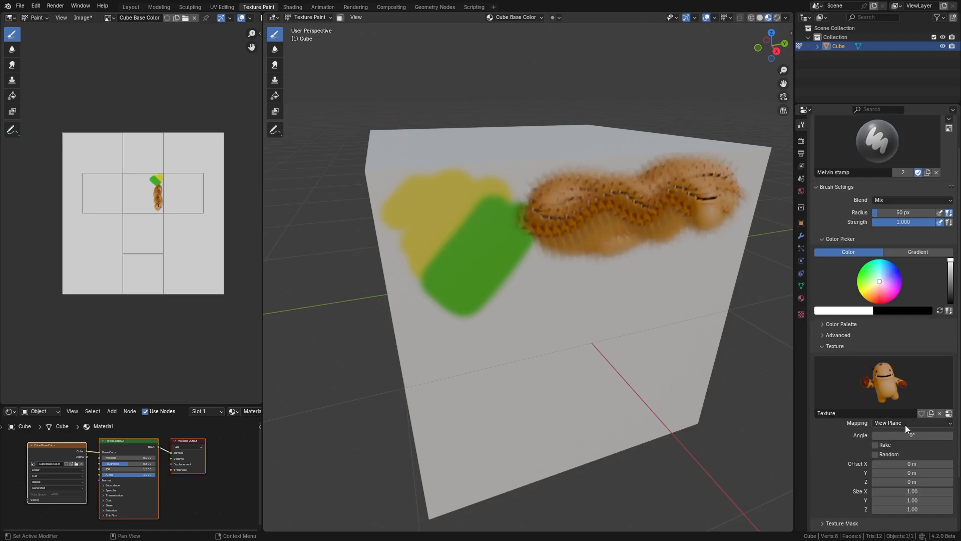
{"action": "left_click", "coordinate": [938, 424]}
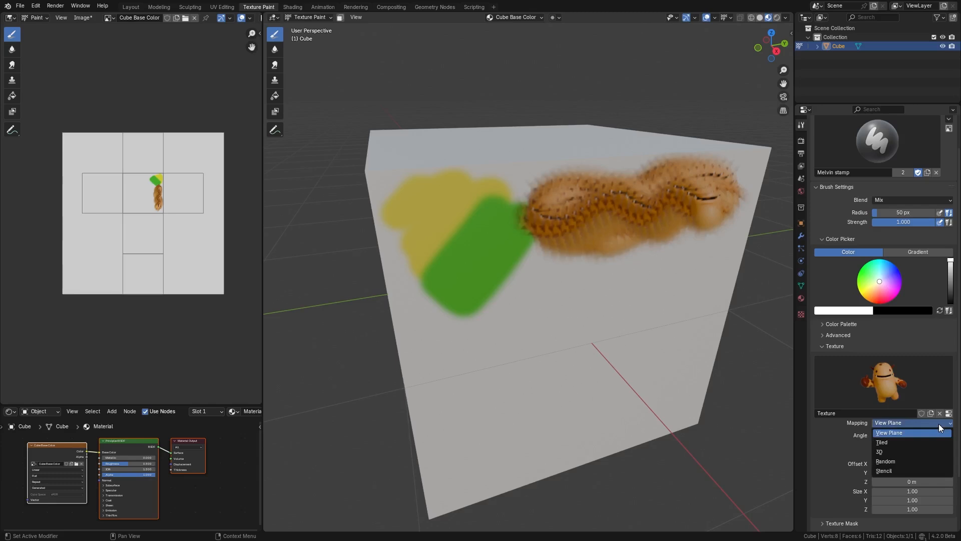
{"action": "left_click", "coordinate": [911, 442]}
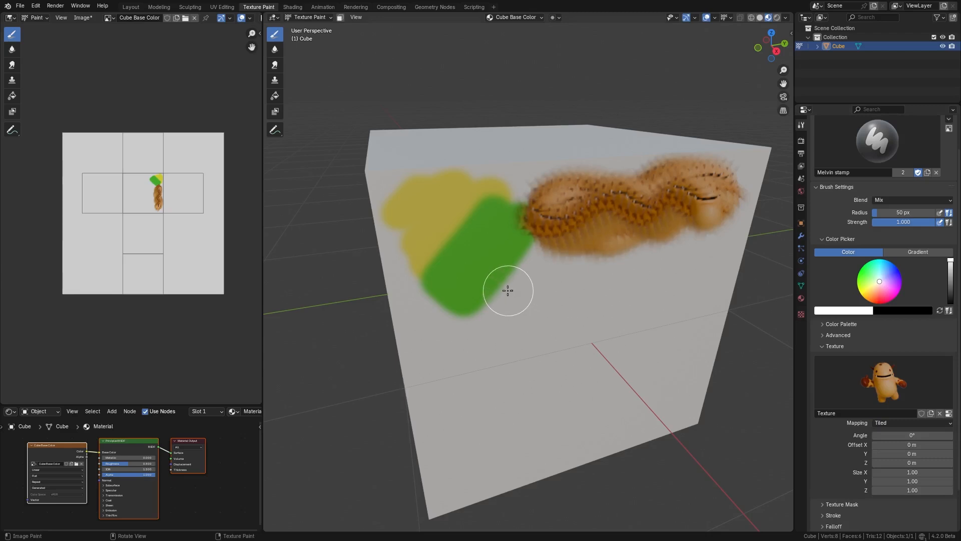
{"action": "mouse_move", "coordinate": [508, 290]}
{"action": "left_mouse_down"}
{"action": "mouse_move", "coordinate": [491, 283]}
{"action": "mouse_move", "coordinate": [556, 277]}
{"action": "mouse_move", "coordinate": [457, 261]}
{"action": "mouse_move", "coordinate": [464, 226]}
{"action": "mouse_move", "coordinate": [554, 198]}
{"action": "mouse_move", "coordinate": [498, 232]}
{"action": "left_mouse_up"}
{"action": "middle_click_drag", "start_coordinate": [497, 232], "coordinate": [506, 252]}
- Paint more tiled stamps over the existing textured strokes using an enlarged brush, and reduce the radius to 40 px
{"action": "key", "text": "f"}
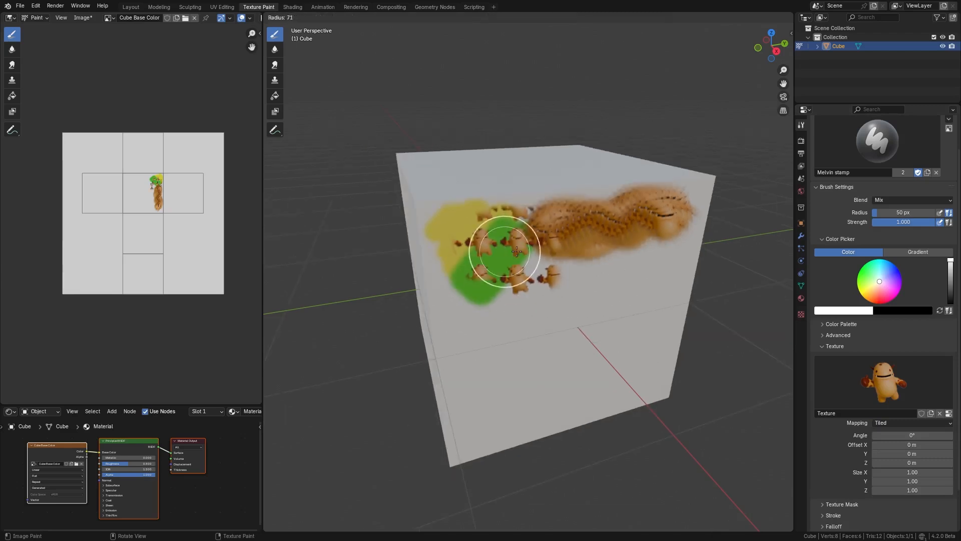
{"action": "left_click", "coordinate": [546, 251]}
{"action": "mouse_move", "coordinate": [612, 234]}
{"action": "left_mouse_down"}
{"action": "mouse_move", "coordinate": [650, 225]}
{"action": "mouse_move", "coordinate": [583, 242]}
{"action": "mouse_move", "coordinate": [547, 214]}
{"action": "mouse_move", "coordinate": [665, 204]}
{"action": "mouse_move", "coordinate": [621, 212]}
{"action": "mouse_move", "coordinate": [575, 200]}
{"action": "mouse_move", "coordinate": [638, 228]}
{"action": "mouse_move", "coordinate": [591, 302]}
{"action": "mouse_move", "coordinate": [655, 287]}
{"action": "left_mouse_up"}
{"action": "key", "text": "f"}
{"action": "left_click", "coordinate": [640, 213]}
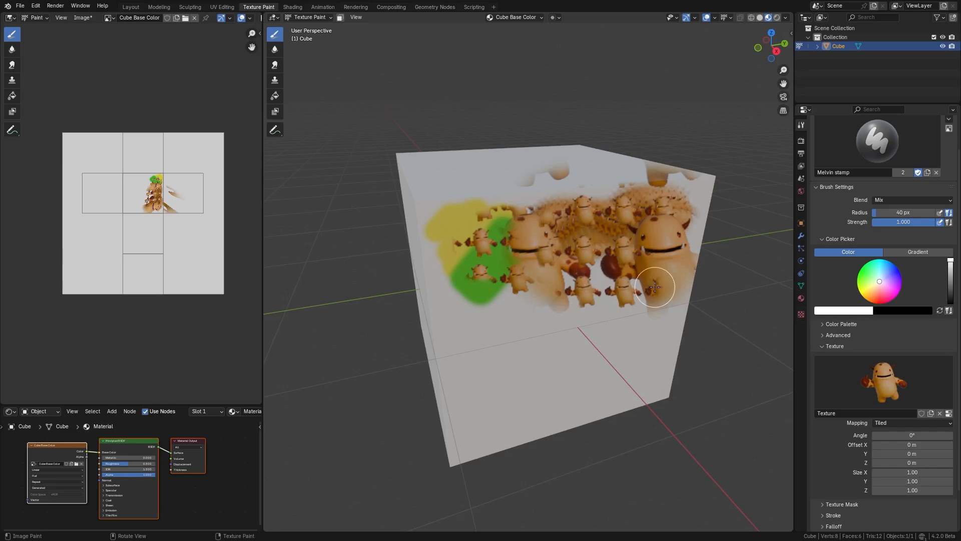
- Set the brush texture mapping to 3D and enlarge the brush radius to 197 px
{"action": "left_click", "coordinate": [882, 422]}
{"action": "left_click", "coordinate": [886, 449]}
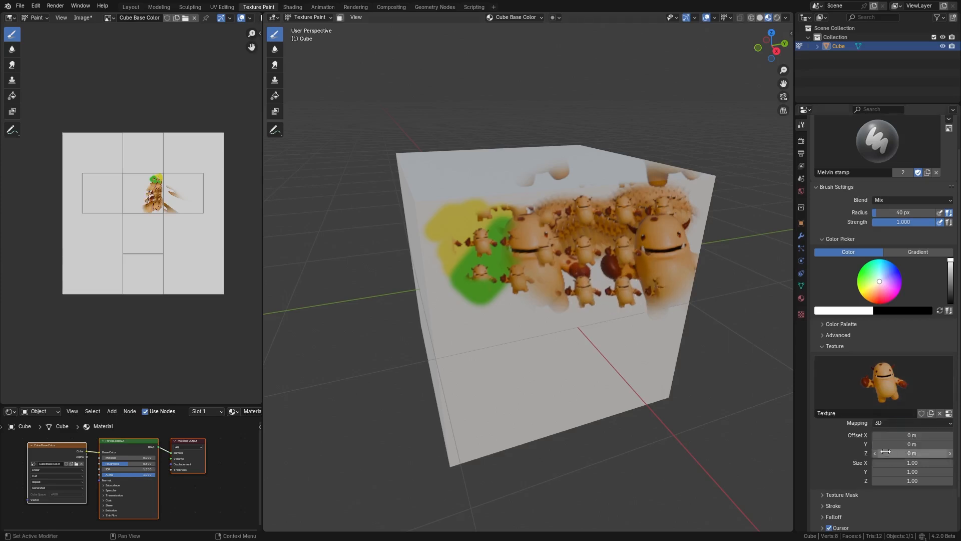
{"action": "key", "text": "f"}
{"action": "left_click", "coordinate": [656, 274]}
- Paint the 3D-mapped stamp image over the cube's top face and bottom face
{"action": "scroll", "coordinate": [632, 272], "scroll_direction": "down", "scroll_amount": 2}
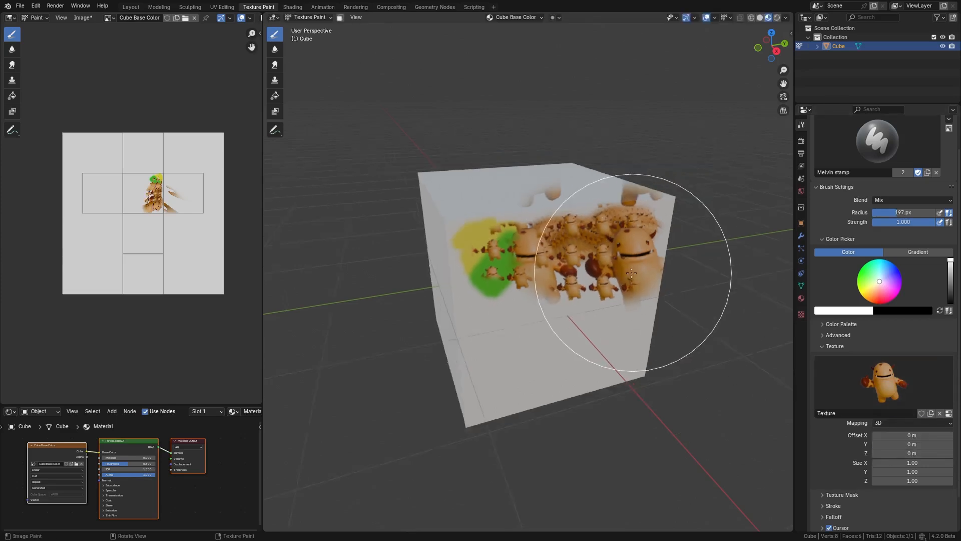
{"action": "mouse_move", "coordinate": [605, 250]}
{"action": "middle_mouse_down"}
{"action": "mouse_move", "coordinate": [589, 278]}
{"action": "mouse_move", "coordinate": [580, 273]}
{"action": "middle_mouse_up"}
{"action": "left_click_drag", "start_coordinate": [540, 213], "coordinate": [518, 229]}
{"action": "middle_click_drag", "start_coordinate": [561, 331], "coordinate": [544, 212]}
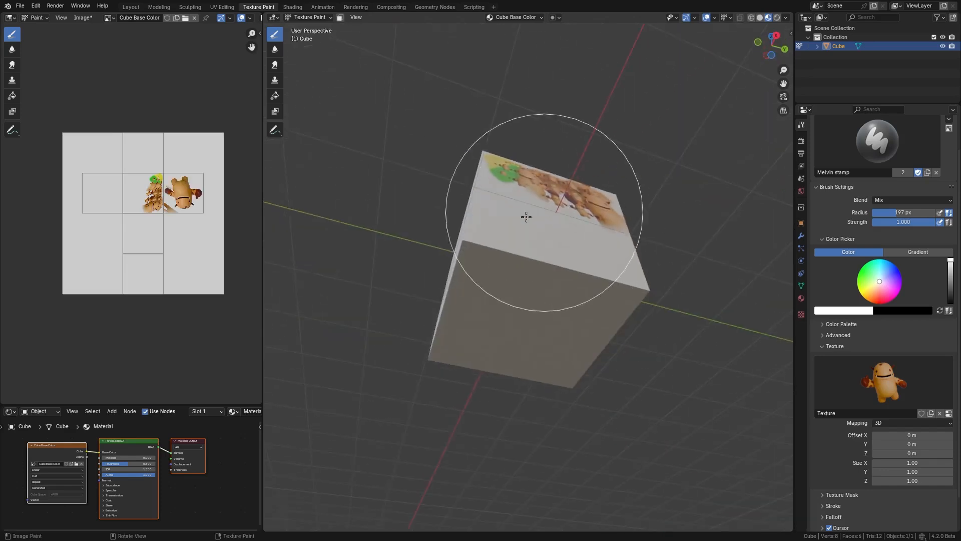
{"action": "mouse_move", "coordinate": [551, 223]}
{"action": "left_mouse_down"}
{"action": "mouse_move", "coordinate": [543, 324]}
{"action": "mouse_move", "coordinate": [525, 305]}
{"action": "left_mouse_up"}
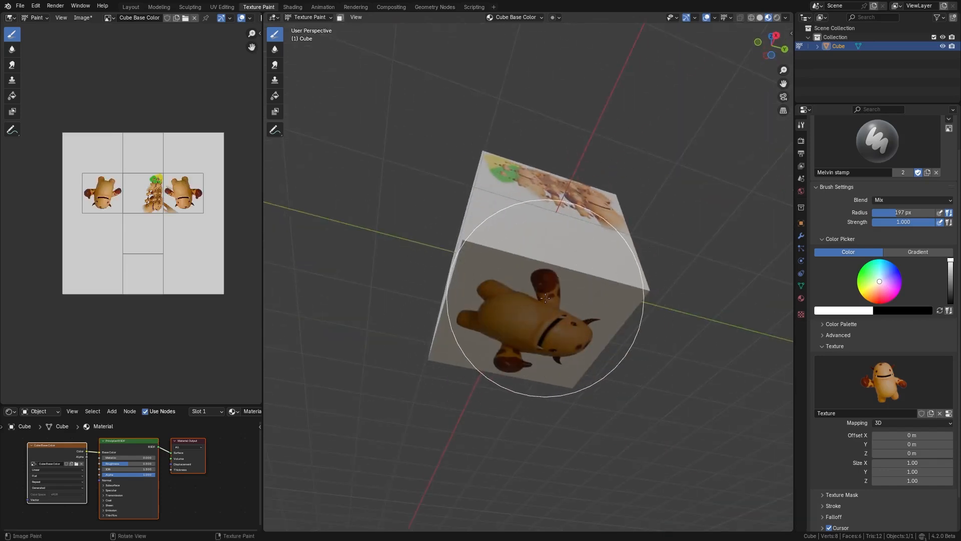
{"action": "key", "text": "XF86AudioPlay"}
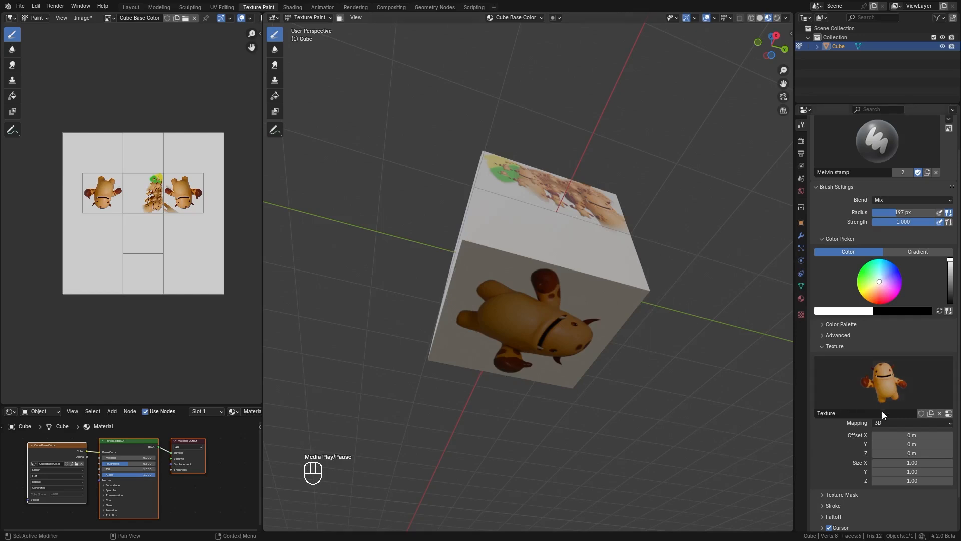
- Set the texture mapping to Random, reduce the radius to 47 px, and paint stamps below the green patch
{"action": "left_click", "coordinate": [889, 422]}
{"action": "left_click", "coordinate": [891, 461]}
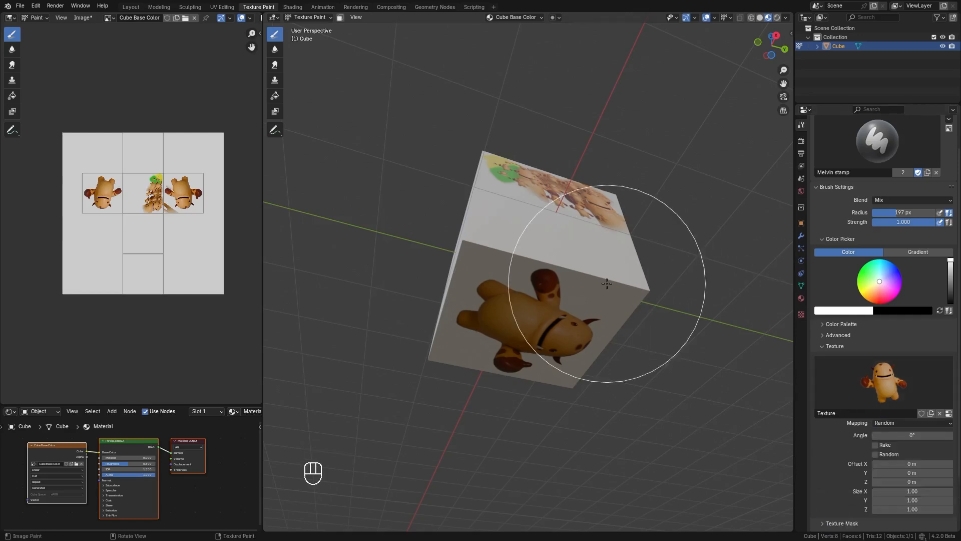
{"action": "key", "text": "f"}
{"action": "left_click", "coordinate": [531, 281]}
{"action": "middle_click_drag", "start_coordinate": [532, 258], "coordinate": [532, 295]}
{"action": "scroll", "coordinate": [506, 250], "scroll_direction": "up", "scroll_amount": 2}
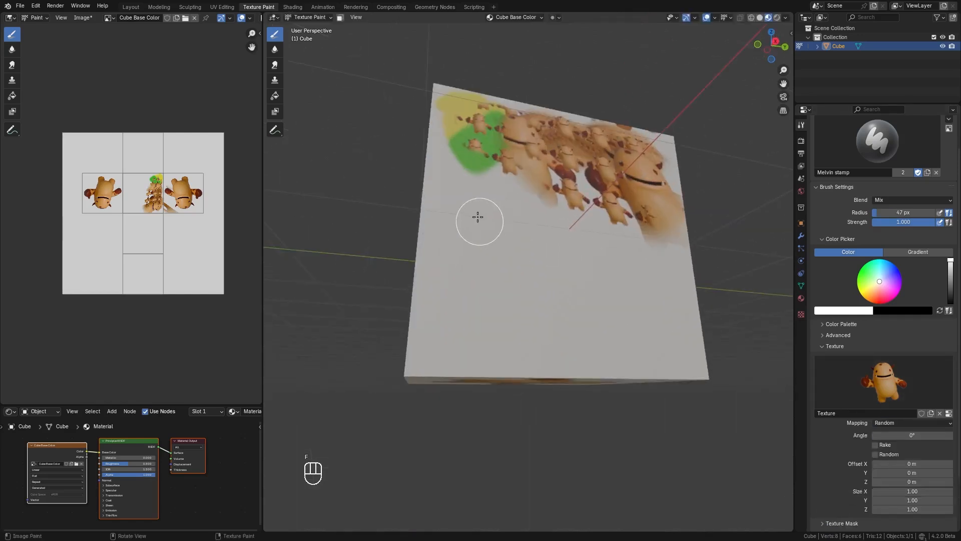
{"action": "mouse_move", "coordinate": [478, 217]}
{"action": "left_mouse_down"}
{"action": "mouse_move", "coordinate": [508, 200]}
{"action": "mouse_move", "coordinate": [476, 243]}
{"action": "mouse_move", "coordinate": [440, 232]}
{"action": "mouse_move", "coordinate": [474, 222]}
{"action": "mouse_move", "coordinate": [463, 226]}
{"action": "left_mouse_up"}
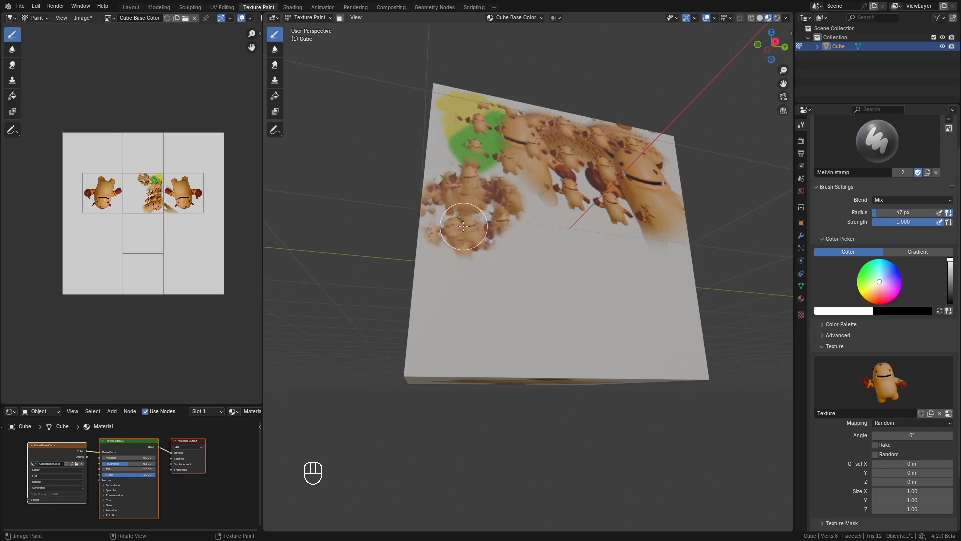
- Set the brush texture mapping to Stencil
{"action": "left_click", "coordinate": [885, 422]}
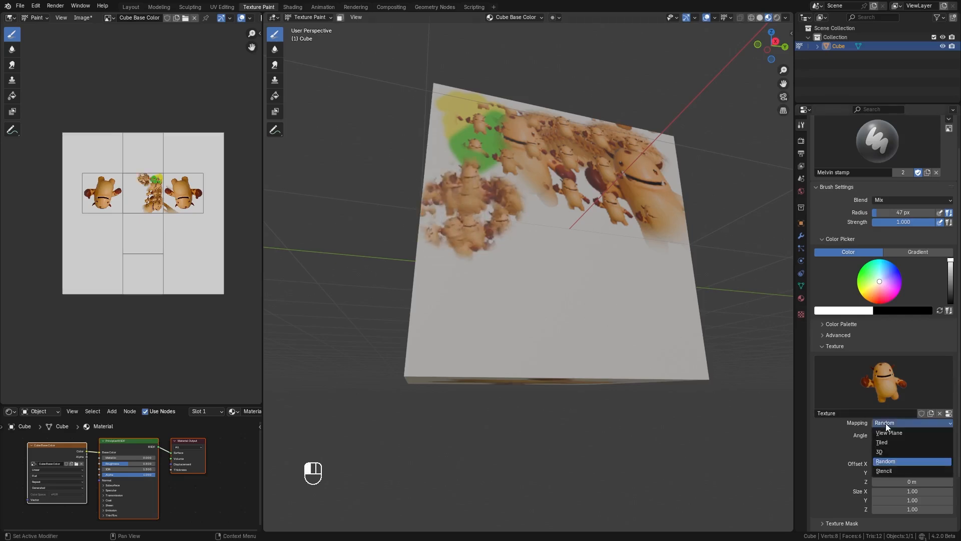
{"action": "left_click", "coordinate": [909, 470]}
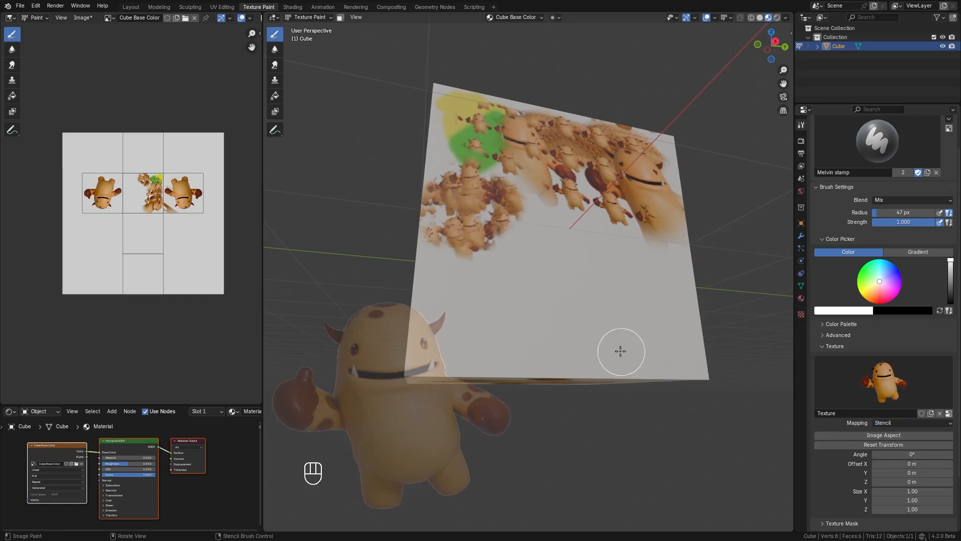
- Move the stencil image over the cube and slightly resize it
{"action": "mouse_move", "coordinate": [620, 347]}
{"action": "middle_mouse_down"}
{"action": "mouse_move", "coordinate": [600, 343]}
{"action": "mouse_move", "coordinate": [547, 364]}
{"action": "mouse_move", "coordinate": [624, 364]}
{"action": "mouse_move", "coordinate": [530, 339]}
{"action": "mouse_move", "coordinate": [581, 353]}
{"action": "mouse_move", "coordinate": [588, 377]}
{"action": "mouse_move", "coordinate": [556, 339]}
{"action": "middle_mouse_up"}
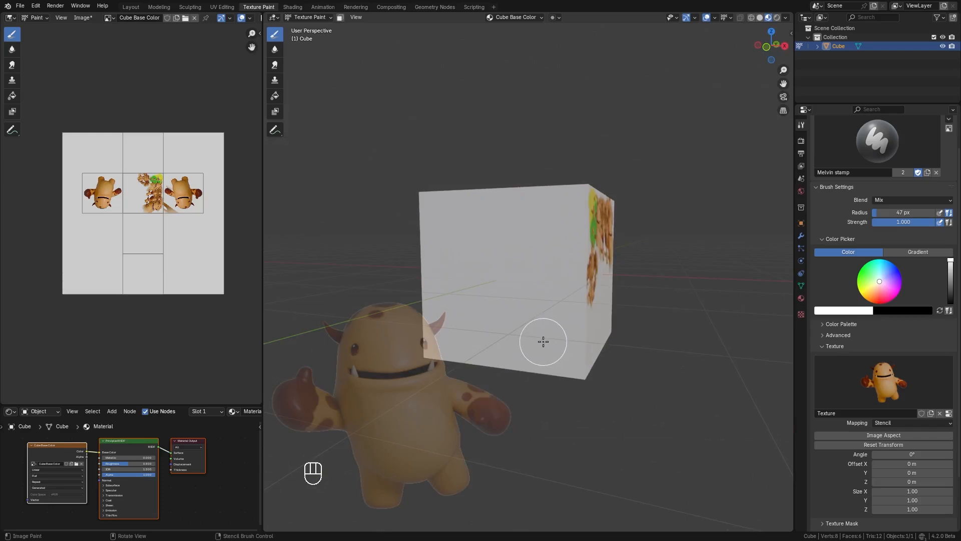
{"action": "right_click_drag", "start_coordinate": [559, 340], "coordinate": [592, 299]}
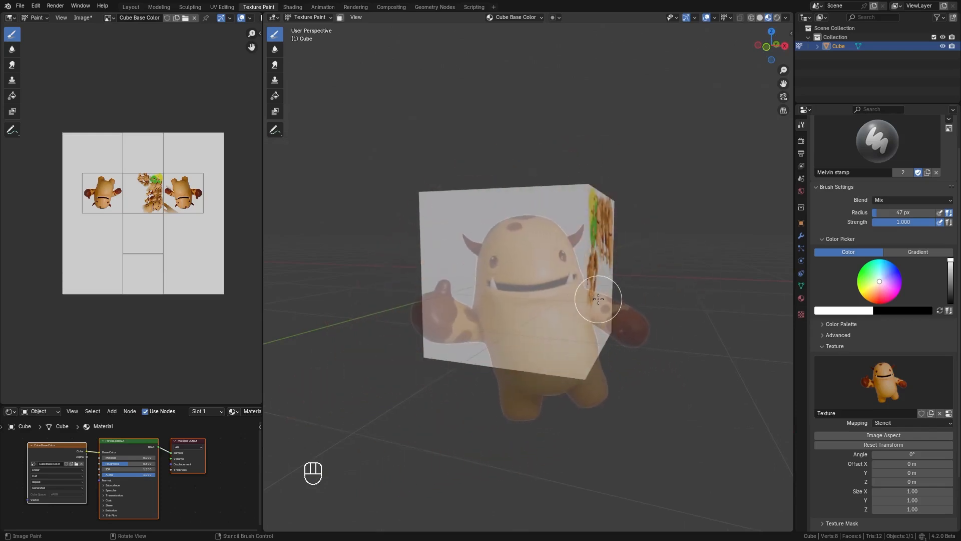
{"action": "right_click_drag", "start_coordinate": [629, 296], "coordinate": [625, 351], "text": "shift"}
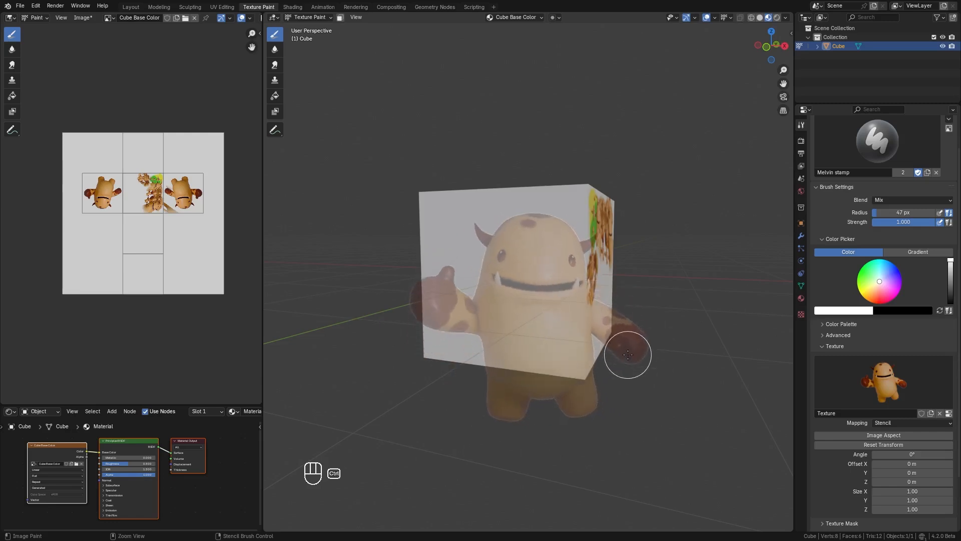
- Rotate the stencil to 348°, fit it over the cube face with the green patch, and paint the image through it
{"action": "middle_click_drag", "start_coordinate": [625, 350], "coordinate": [558, 355]}
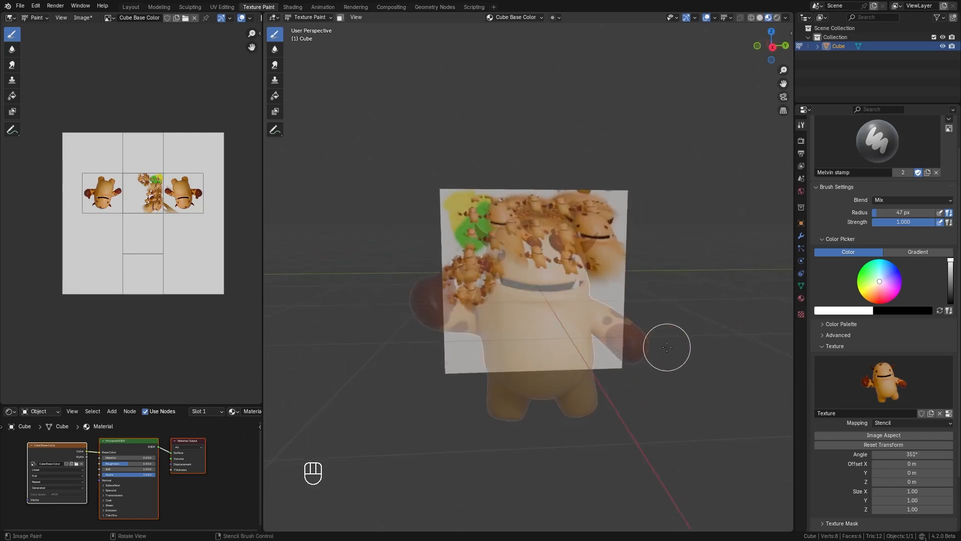
{"action": "mouse_move", "coordinate": [668, 347]}
{"action": "right_mouse_down"}
{"action": "mouse_move", "coordinate": [663, 327]}
{"action": "mouse_move", "coordinate": [570, 336]}
{"action": "right_mouse_up"}
{"action": "mouse_move", "coordinate": [515, 301]}
{"action": "left_mouse_down"}
{"action": "mouse_move", "coordinate": [555, 287]}
{"action": "mouse_move", "coordinate": [526, 300]}
{"action": "mouse_move", "coordinate": [511, 288]}
{"action": "left_mouse_up"}
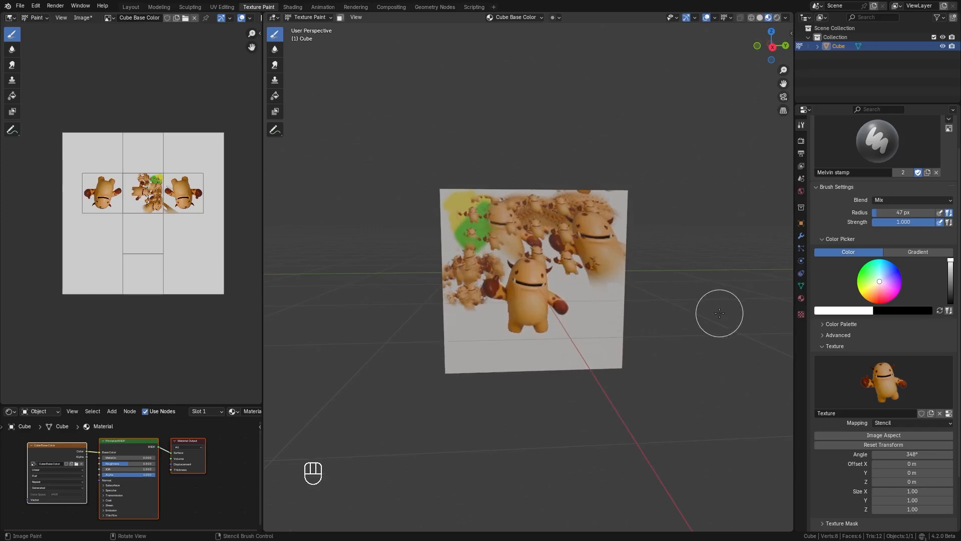
- Set the brush falloff preset to Sphere and the texture mapping to View Plane
{"action": "scroll", "coordinate": [859, 450], "scroll_direction": "down", "scroll_amount": 3}
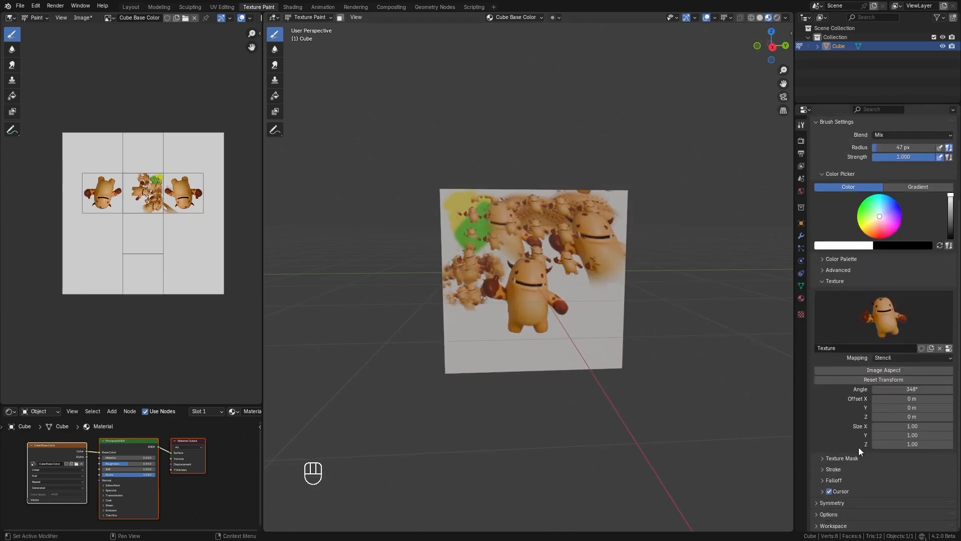
{"action": "left_click", "coordinate": [834, 481]}
{"action": "left_click", "coordinate": [844, 492]}
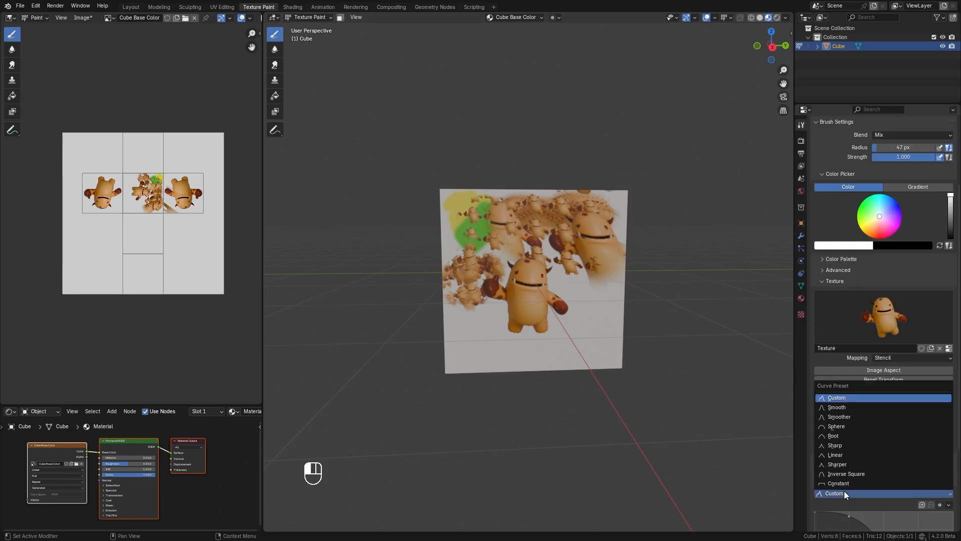
{"action": "left_click", "coordinate": [839, 426]}
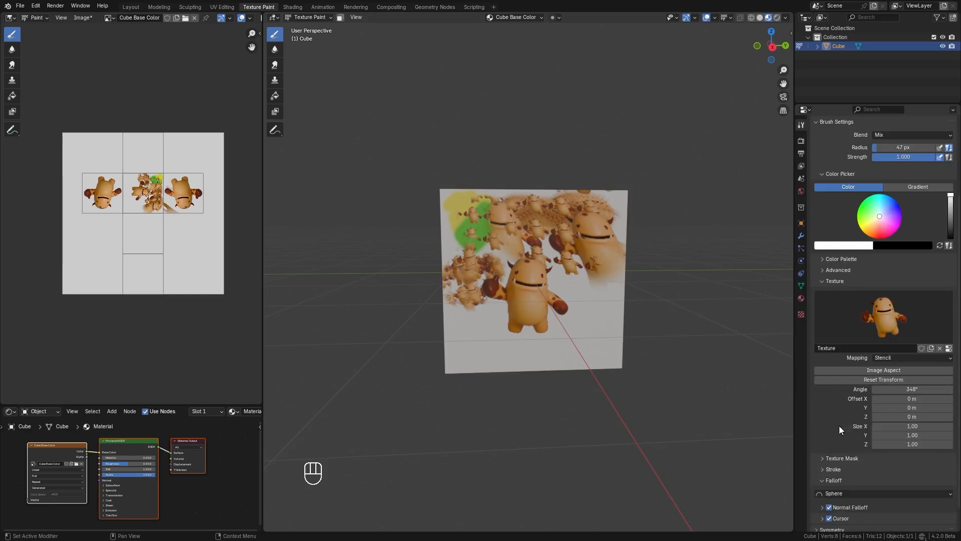
{"action": "left_click", "coordinate": [889, 358]}
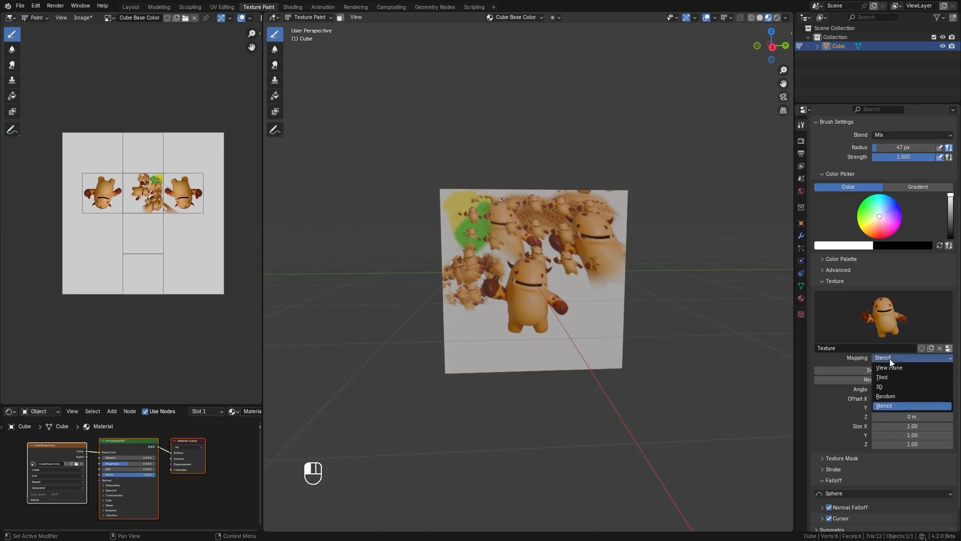
{"action": "left_click", "coordinate": [888, 368]}
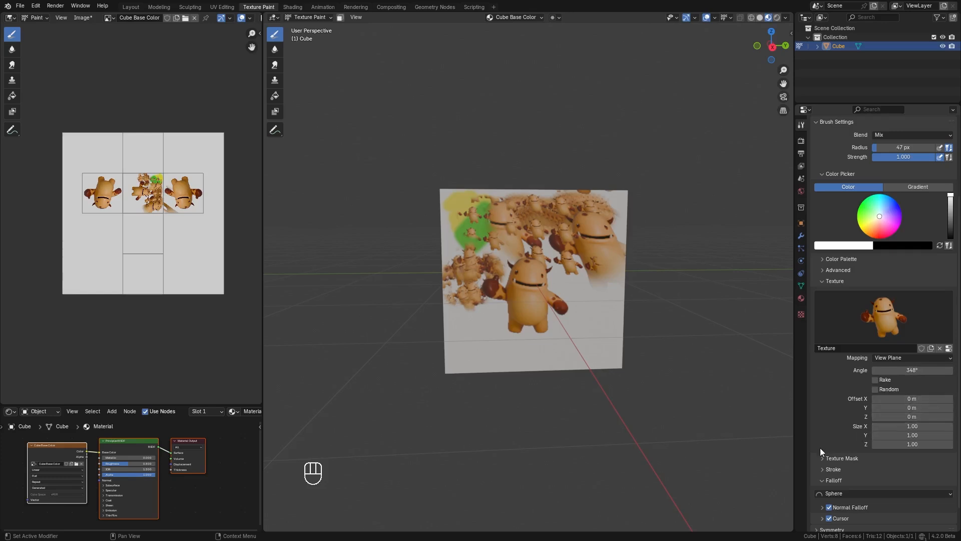
- Set the stroke spacing to 110% and paint separated stamps on the face with the green patch
{"action": "left_click", "coordinate": [831, 468]}
{"action": "scroll", "coordinate": [830, 469], "scroll_direction": "down", "scroll_amount": 2}
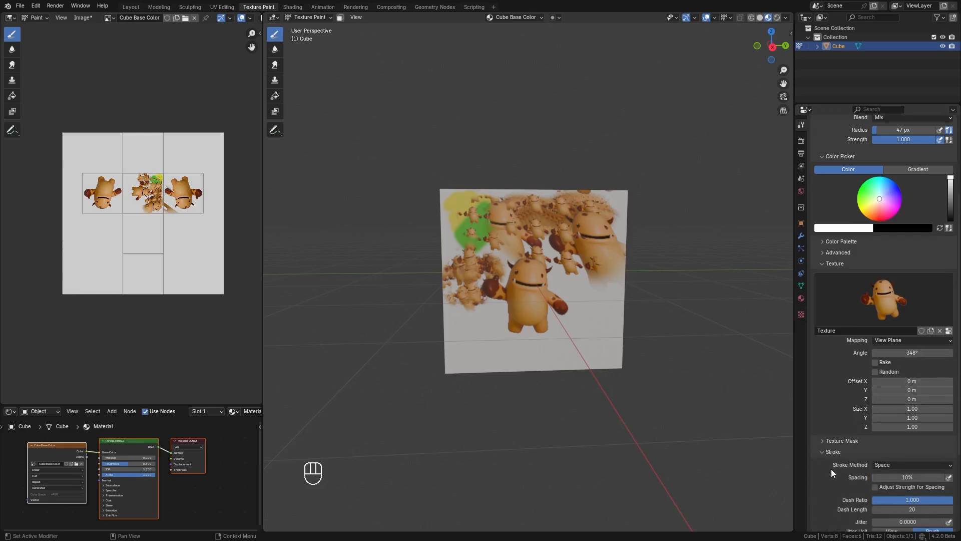
{"action": "scroll", "coordinate": [830, 468], "scroll_direction": "down", "scroll_amount": 1}
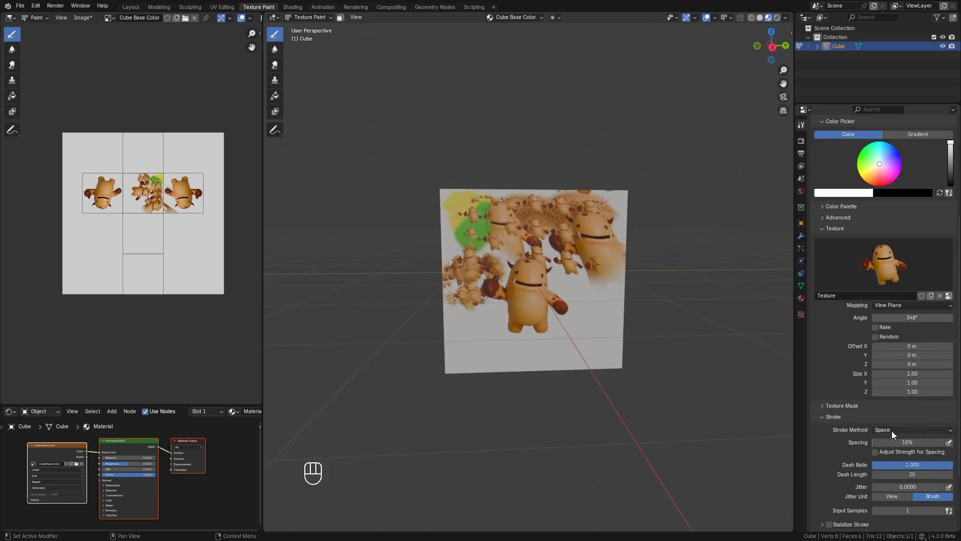
{"action": "left_click", "coordinate": [921, 443]}
{"action": "mouse_move", "coordinate": [586, 288]}
{"action": "left_mouse_down"}
{"action": "mouse_move", "coordinate": [586, 344]}
{"action": "mouse_move", "coordinate": [478, 346]}
{"action": "mouse_move", "coordinate": [470, 268]}
{"action": "mouse_move", "coordinate": [554, 305]}
{"action": "left_mouse_up"}
- Set the texture angle to 0°, enable Rake, and paint a ring of stamps on an adjacent blank face
{"action": "middle_click_drag", "start_coordinate": [576, 310], "coordinate": [510, 318]}
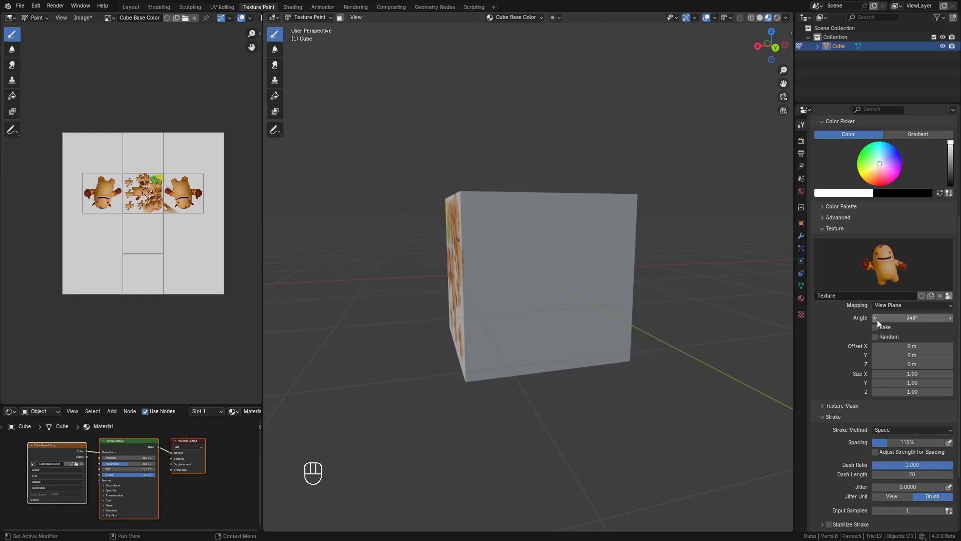
{"action": "left_click", "coordinate": [910, 318]}
{"action": "type", "text": "0"}
{"action": "key", "text": "Return"}
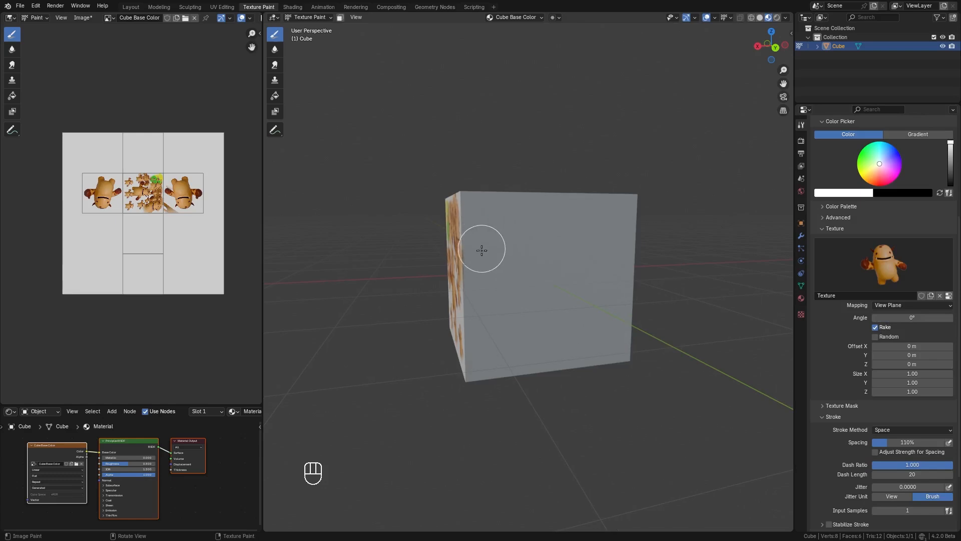
{"action": "mouse_move", "coordinate": [481, 250]}
{"action": "left_mouse_down"}
{"action": "mouse_move", "coordinate": [494, 296]}
{"action": "mouse_move", "coordinate": [569, 294]}
{"action": "mouse_move", "coordinate": [571, 227]}
{"action": "mouse_move", "coordinate": [503, 207]}
{"action": "mouse_move", "coordinate": [469, 255]}
{"action": "mouse_move", "coordinate": [473, 272]}
{"action": "mouse_move", "coordinate": [501, 271]}
{"action": "left_mouse_up"}
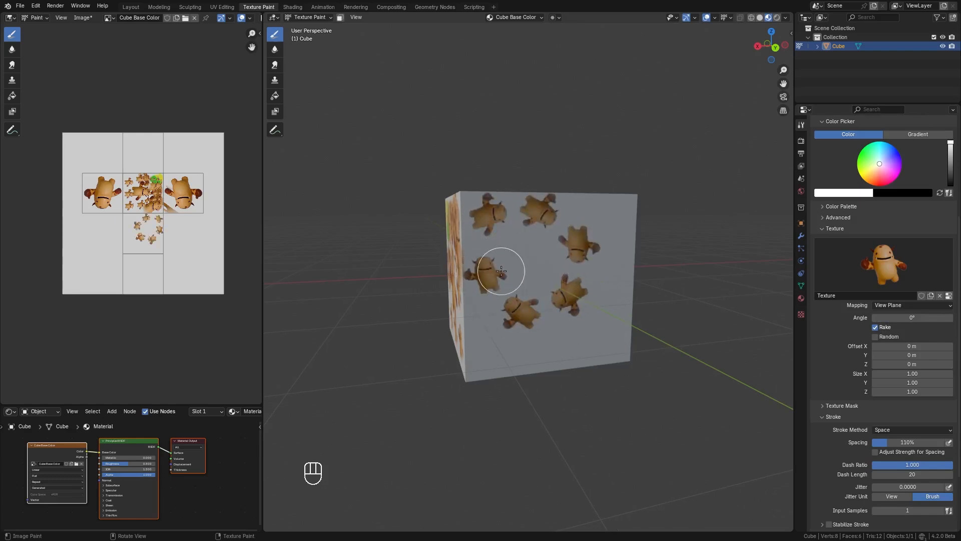
{"action": "key", "text": "ctrl+z"}
- Replace Rake with Random rotation at a 50° random angle and paint more stamps around the ring
{"action": "left_click", "coordinate": [875, 336]}
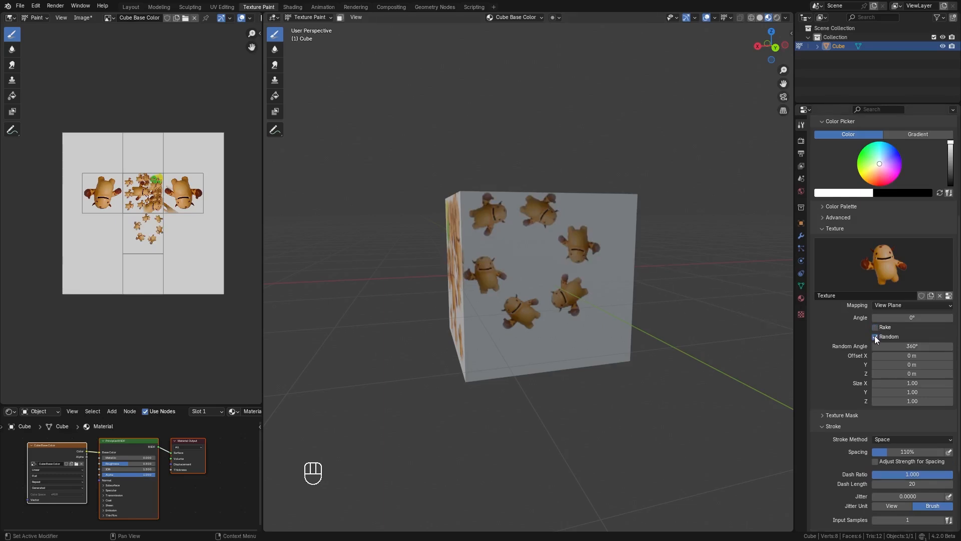
{"action": "left_click", "coordinate": [914, 345]}
{"action": "type", "text": "50"}
{"action": "key", "text": "Return"}
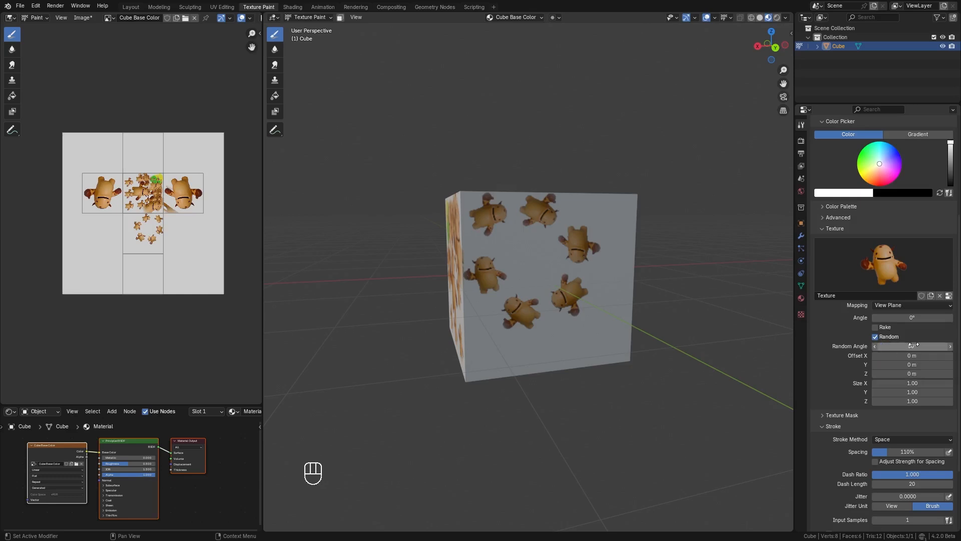
{"action": "mouse_move", "coordinate": [615, 216]}
{"action": "left_mouse_down"}
{"action": "mouse_move", "coordinate": [616, 261]}
{"action": "mouse_move", "coordinate": [590, 350]}
{"action": "mouse_move", "coordinate": [502, 359]}
{"action": "mouse_move", "coordinate": [620, 322]}
{"action": "mouse_move", "coordinate": [484, 343]}
{"action": "mouse_move", "coordinate": [586, 344]}
{"action": "left_mouse_up"}
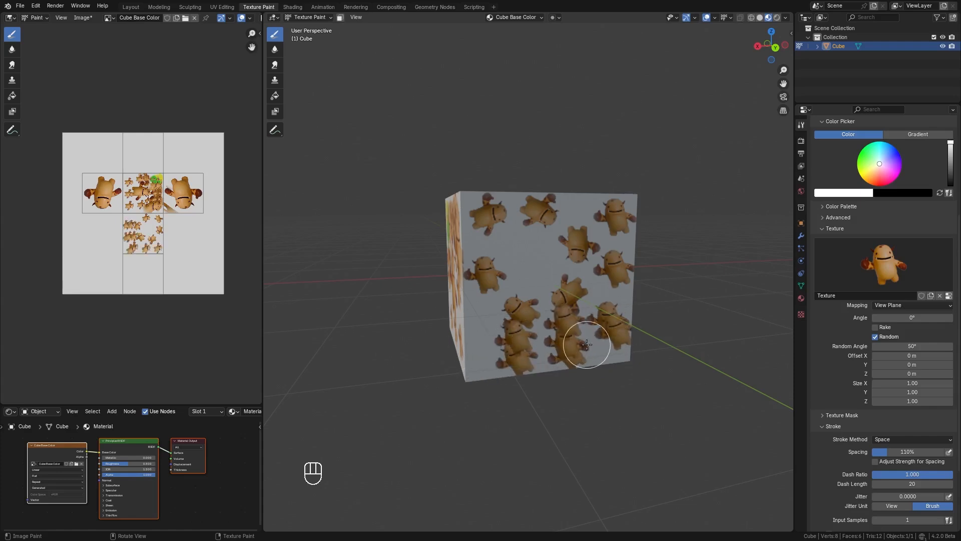
- Disable Random, set the texture offset to 0.5 m on X, Y and Z, and paint a column of stamps on another blank face
{"action": "left_click", "coordinate": [875, 337]}
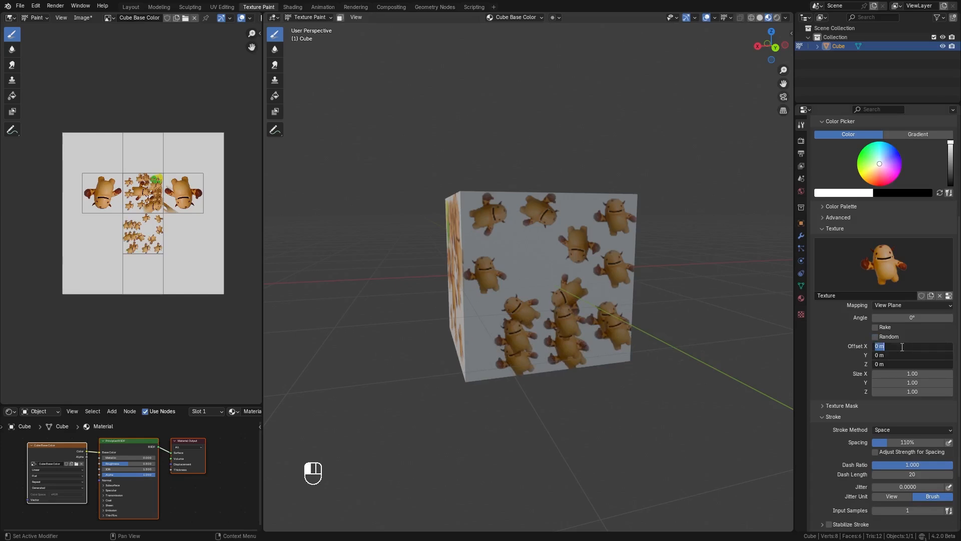
{"action": "key", "text": "Return"}
{"action": "middle_click_drag", "start_coordinate": [576, 280], "coordinate": [472, 215]}
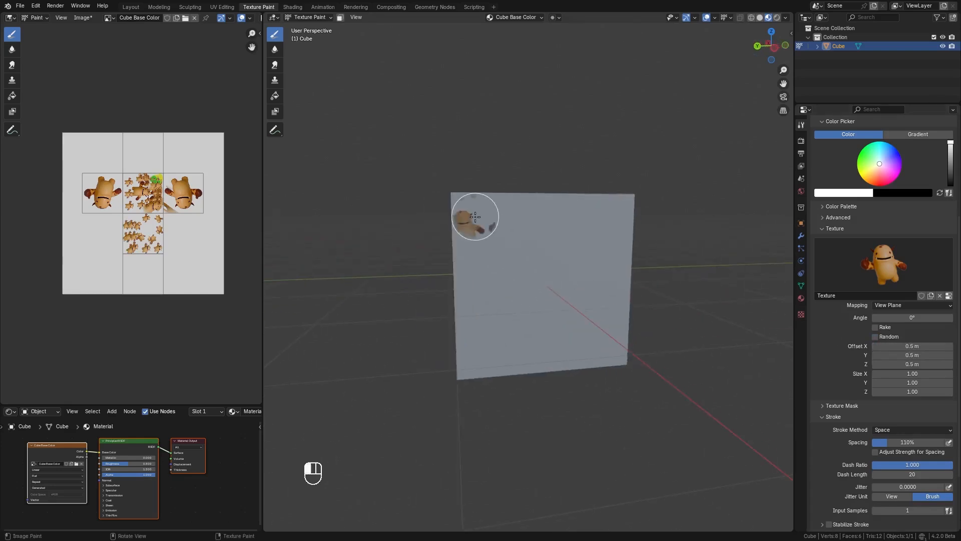
- Set the texture size to 4.00 on all axes and paint a second column of stamps beside the first
{"action": "left_click", "coordinate": [911, 373]}
{"action": "type", "text": "4"}
{"action": "key", "text": "Return"}
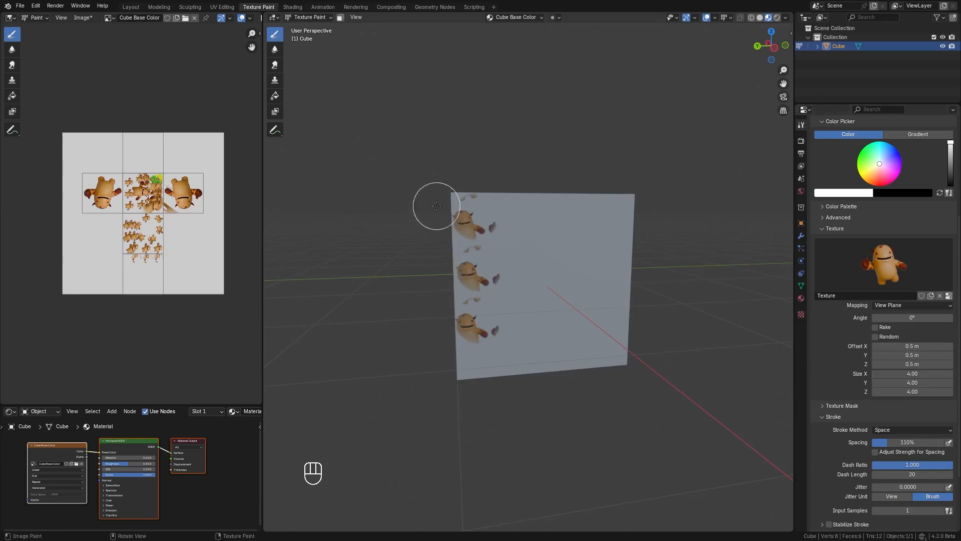
{"action": "left_click_drag", "start_coordinate": [521, 212], "coordinate": [526, 325]}
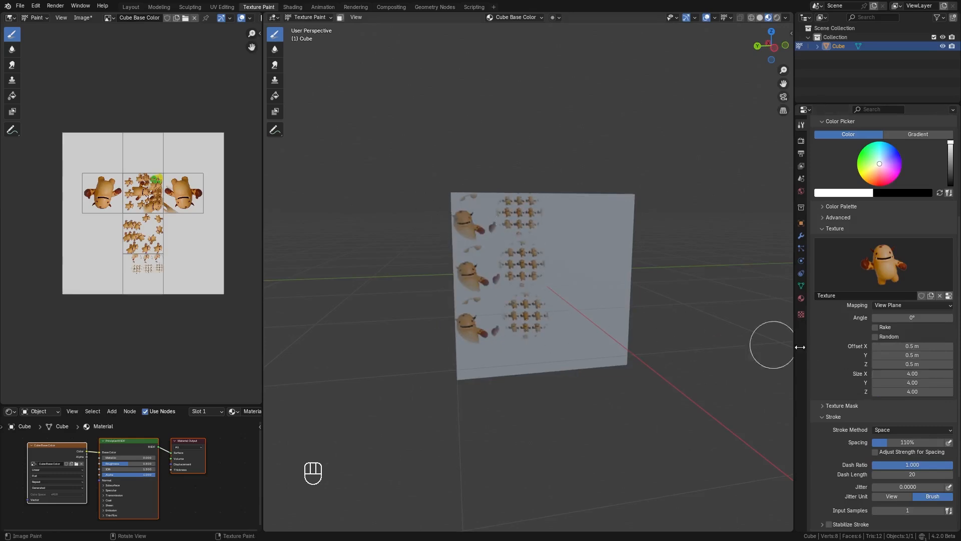
- Reset the texture offset to 0 m, set the size to 2.00 on all axes, and paint a row along the face's lower edge
{"action": "left_click_drag", "start_coordinate": [907, 346], "coordinate": [911, 392]}
{"action": "type", "text": "0"}
{"action": "key", "text": "Return"}
{"action": "type", "text": "2"}
{"action": "key", "text": "Return"}
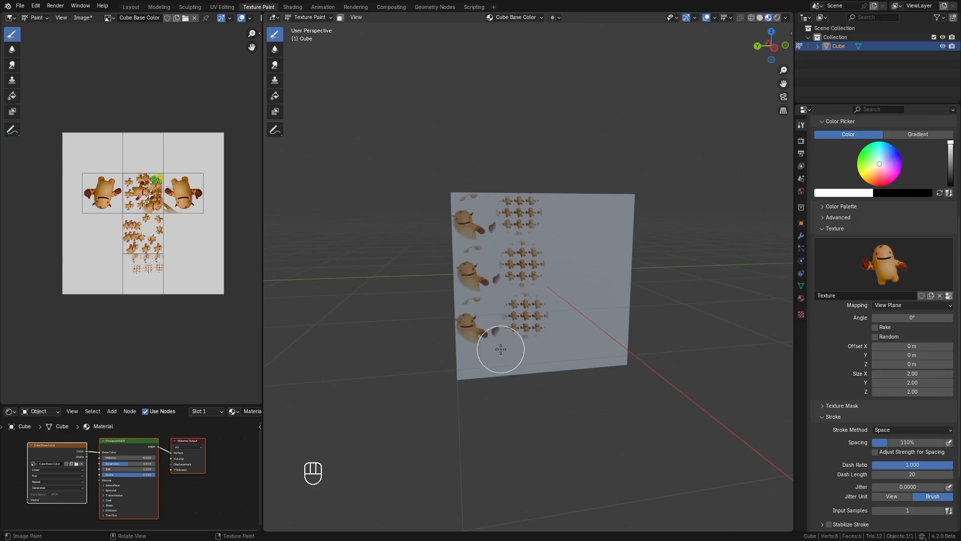
{"action": "left_click_drag", "start_coordinate": [502, 347], "coordinate": [570, 344]}
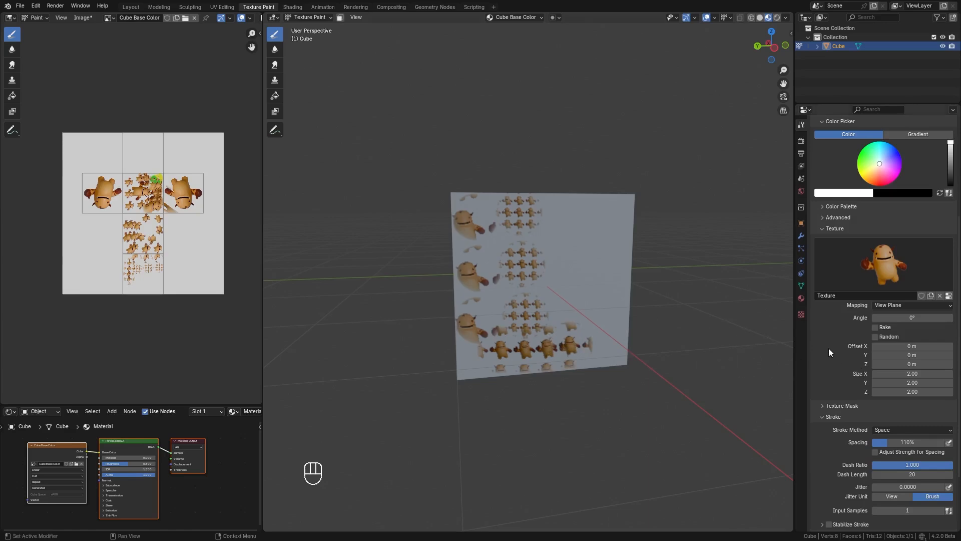
- Set the stamp image's mapping extension to Clip and paint single stamps diagonally across the same face
{"action": "left_click", "coordinate": [802, 314]}
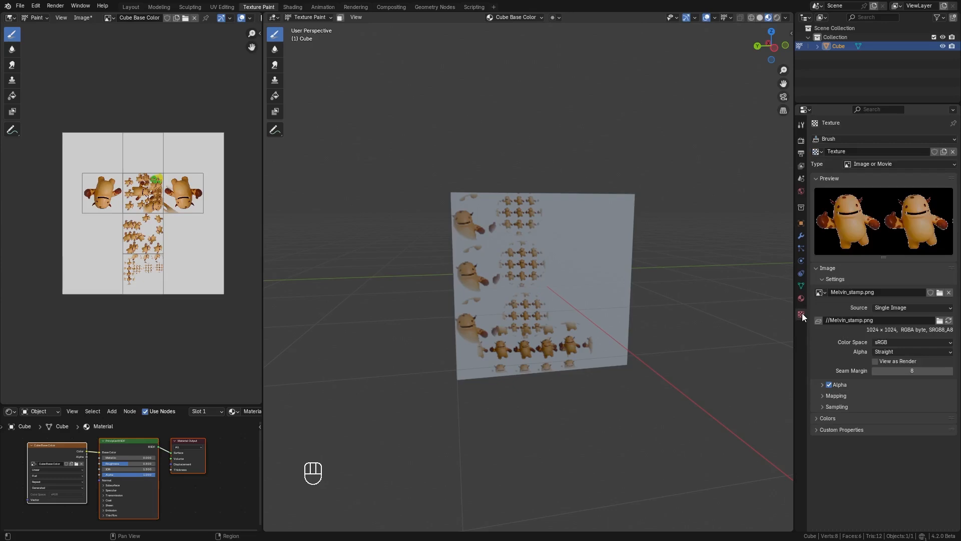
{"action": "left_click", "coordinate": [834, 395]}
{"action": "left_click", "coordinate": [895, 423]}
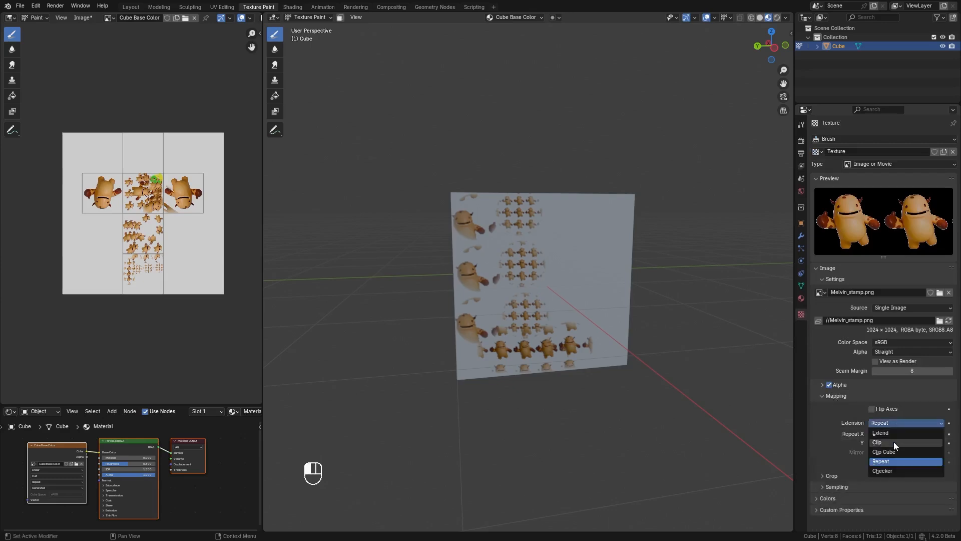
{"action": "left_click", "coordinate": [894, 441]}
{"action": "left_click", "coordinate": [567, 312]}
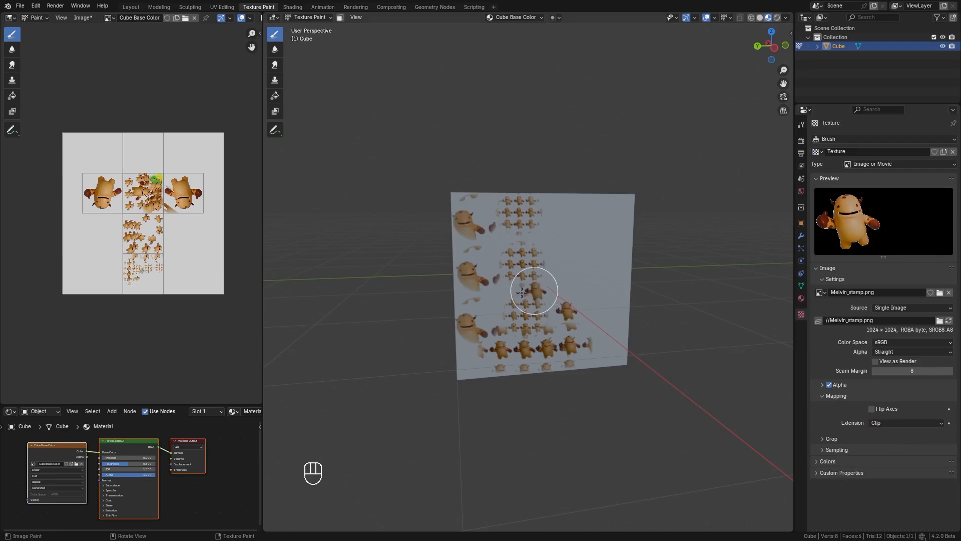
{"action": "mouse_move", "coordinate": [521, 292]}
{"action": "left_mouse_down"}
{"action": "mouse_move", "coordinate": [490, 320]}
{"action": "mouse_move", "coordinate": [468, 367]}
{"action": "left_mouse_up"}
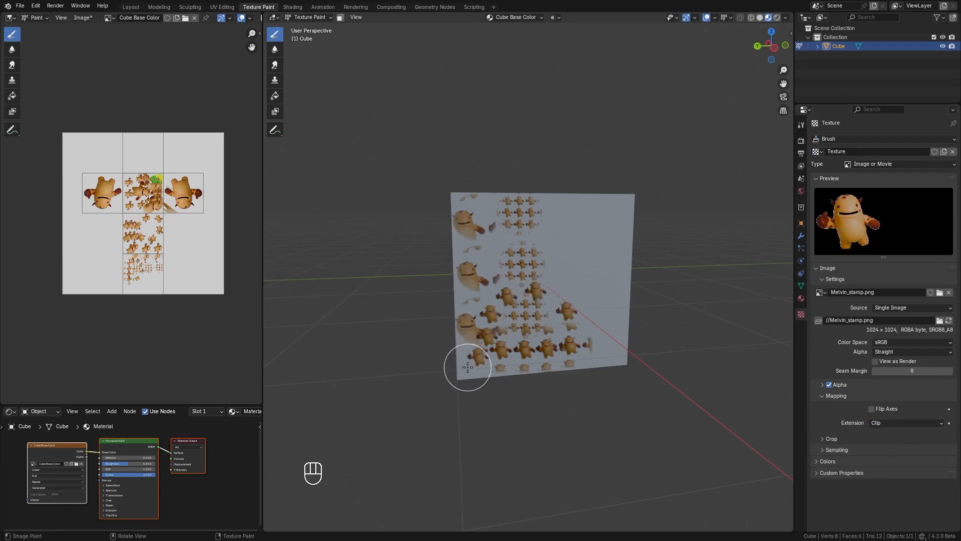
- Return the stamp image's extension to Repeat and go back to the brush settings
{"action": "left_click", "coordinate": [890, 422]}
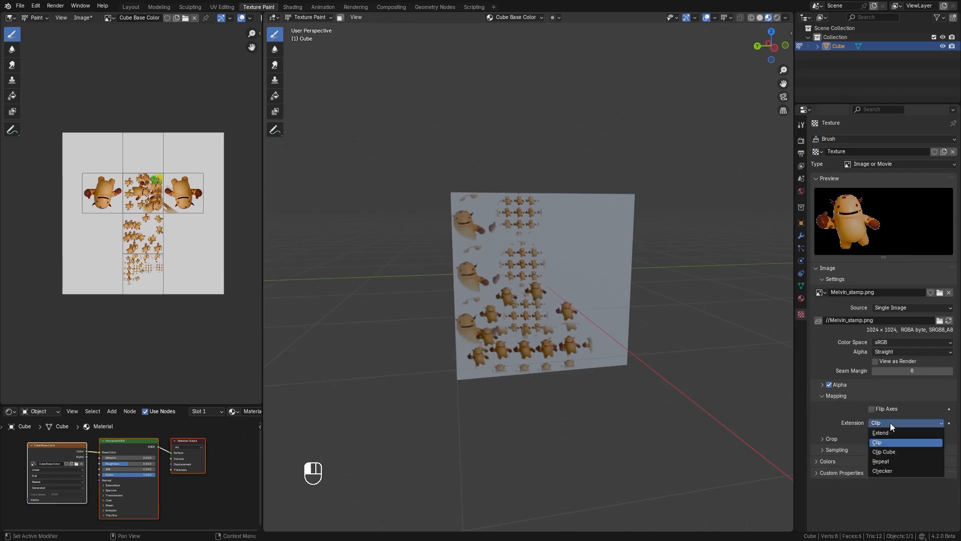
{"action": "left_click", "coordinate": [891, 453]}
{"action": "left_click", "coordinate": [828, 396]}
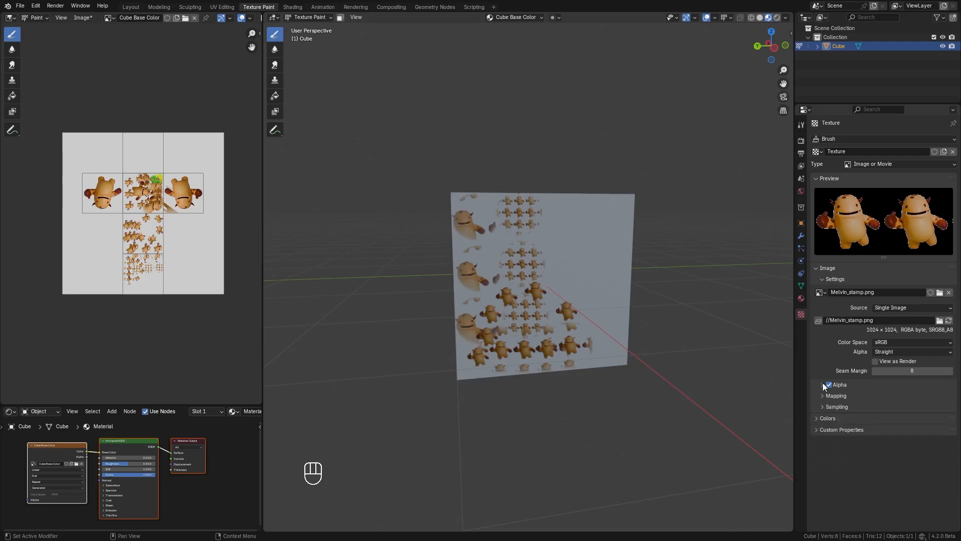
{"action": "left_click", "coordinate": [801, 125]}
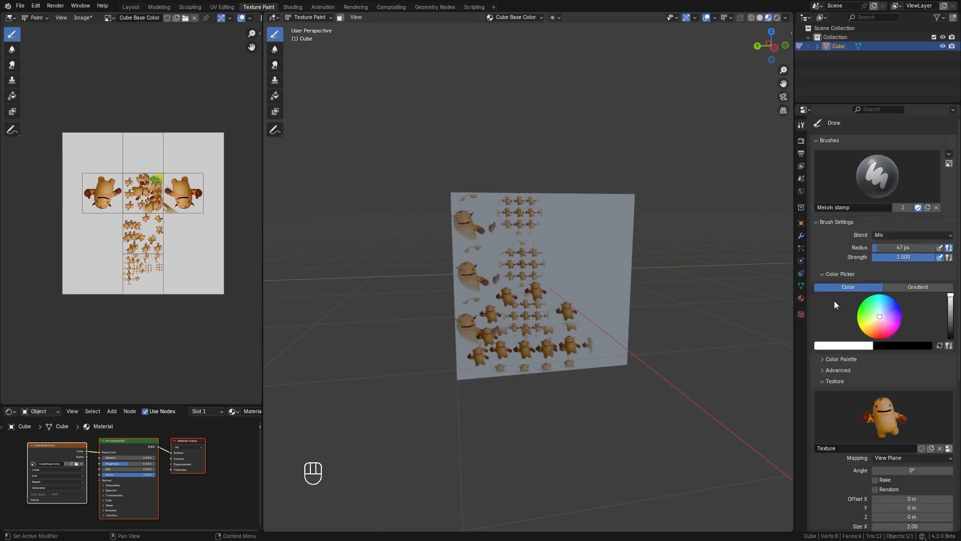
{"action": "left_click", "coordinate": [800, 314]}
{"action": "left_click", "coordinate": [801, 124]}
- Set the brush texture size to 1.00 on X, Y and Z
{"action": "scroll", "coordinate": [843, 370], "scroll_direction": "down", "scroll_amount": 8}
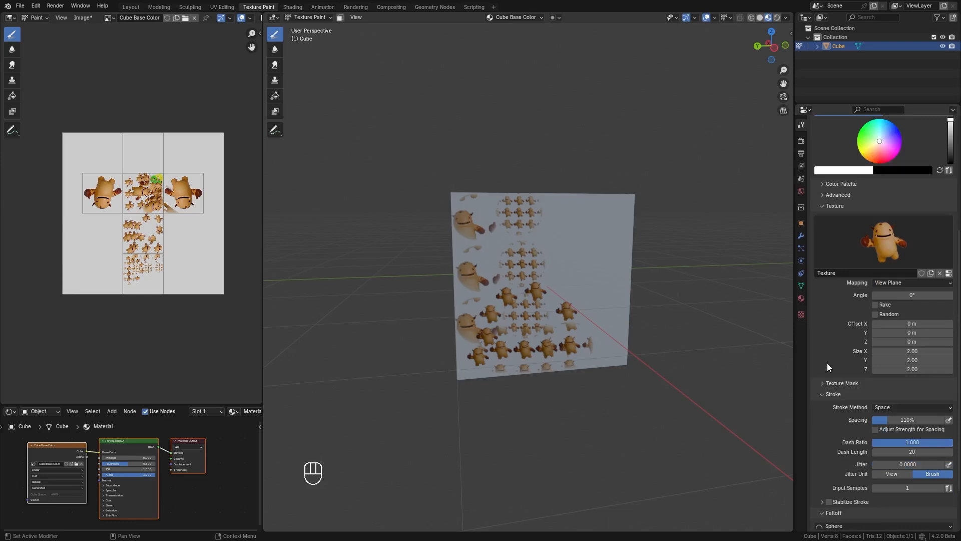
{"action": "left_click_drag", "start_coordinate": [913, 351], "coordinate": [912, 369]}
{"action": "key", "text": "Return"}
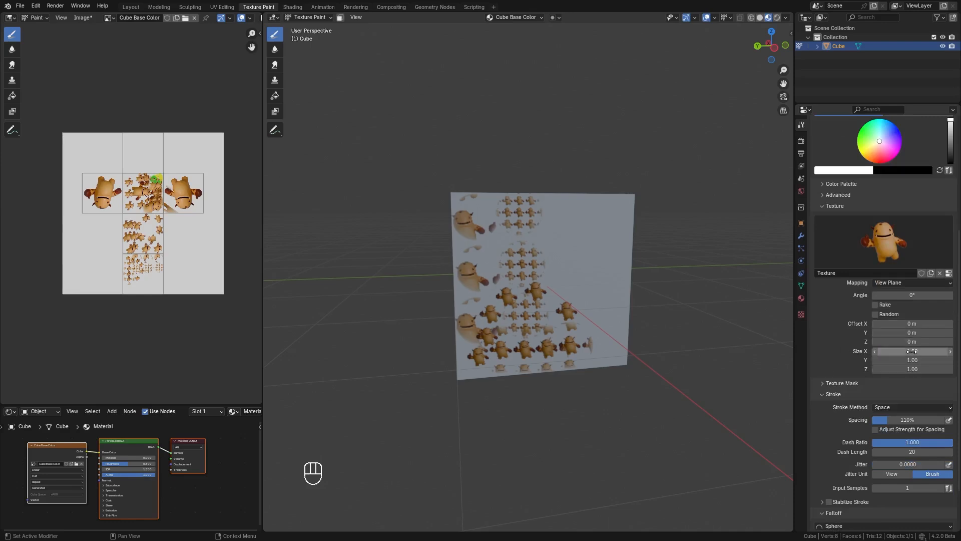
- Set the brush falloff preset to Constant and collapse the falloff settings
{"action": "scroll", "coordinate": [906, 401], "scroll_direction": "down", "scroll_amount": 3}
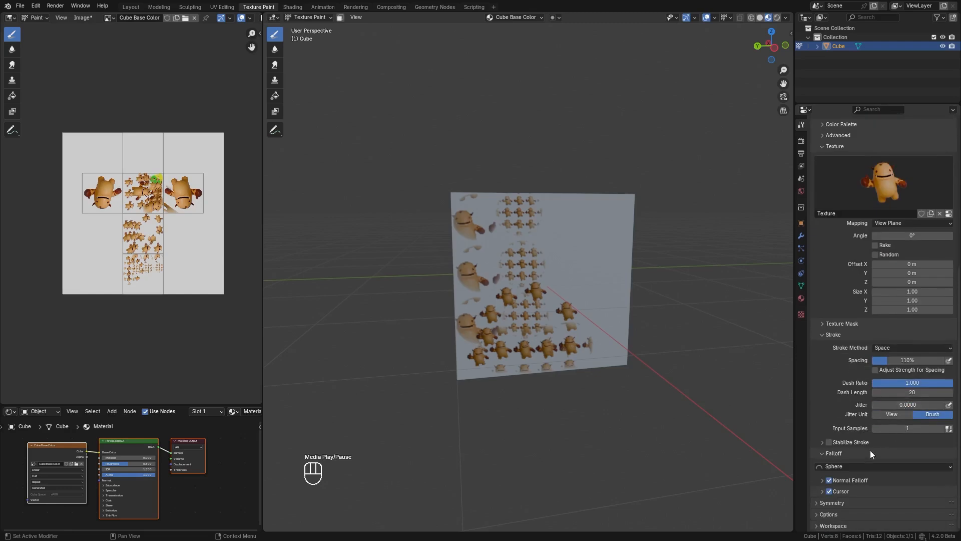
{"action": "left_click", "coordinate": [860, 466]}
{"action": "left_click", "coordinate": [855, 458]}
{"action": "left_click", "coordinate": [835, 454]}
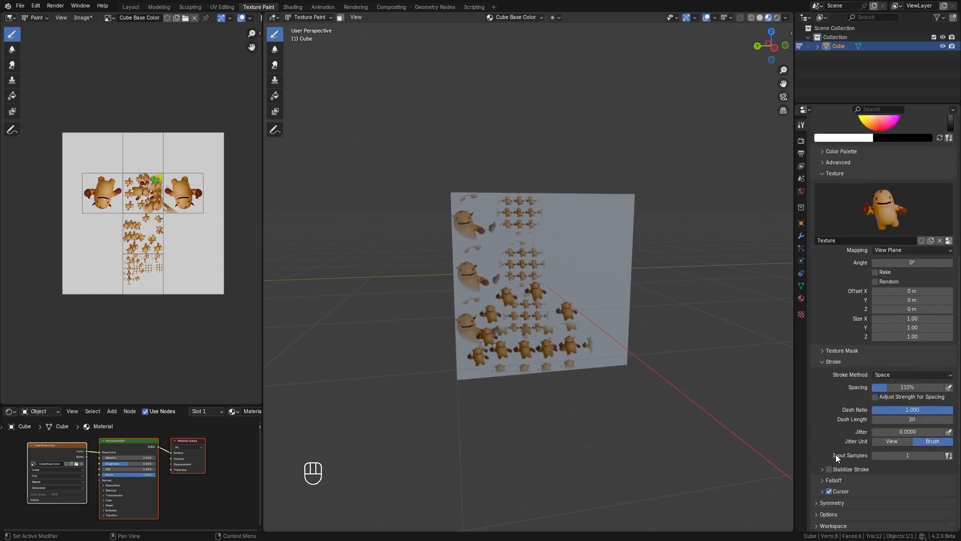
- Reset the brush spacing to its default and paint up and down the stamped side face using the Dots stroke method
{"action": "right_click", "coordinate": [877, 389]}
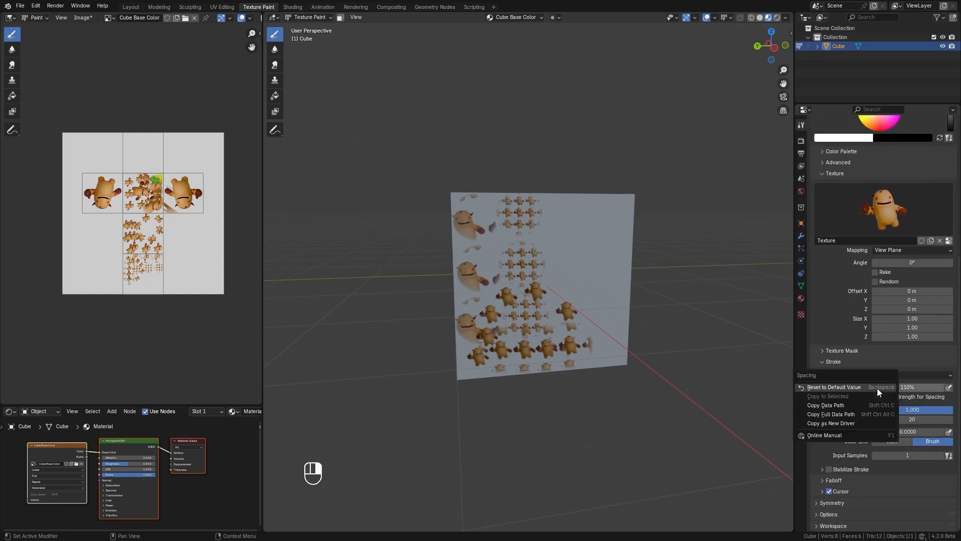
{"action": "left_click", "coordinate": [856, 388]}
{"action": "left_click", "coordinate": [876, 376]}
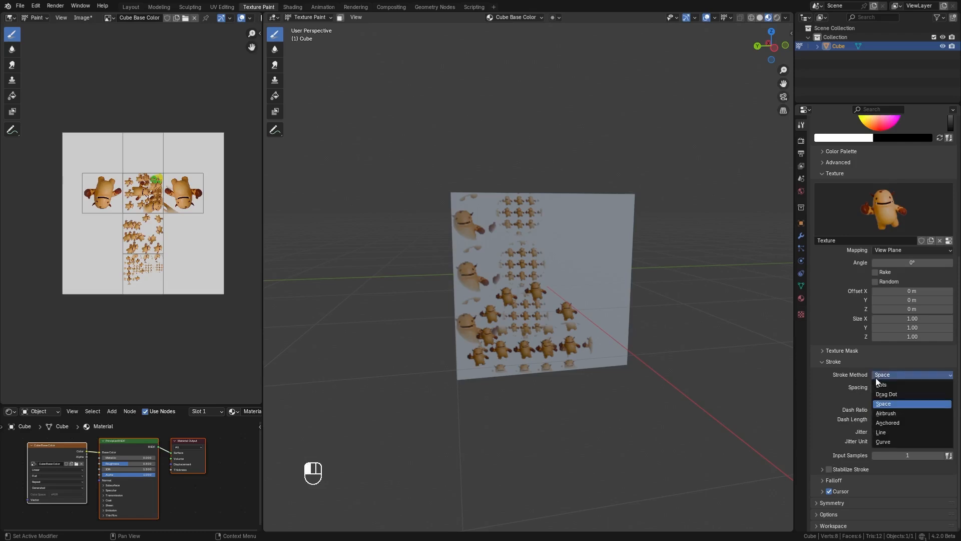
{"action": "left_click", "coordinate": [884, 385]}
{"action": "mouse_move", "coordinate": [501, 338]}
{"action": "left_mouse_down"}
{"action": "mouse_move", "coordinate": [541, 333]}
{"action": "mouse_move", "coordinate": [528, 309]}
{"action": "mouse_move", "coordinate": [493, 345]}
{"action": "mouse_move", "coordinate": [483, 303]}
{"action": "mouse_move", "coordinate": [524, 288]}
{"action": "mouse_move", "coordinate": [521, 271]}
{"action": "mouse_move", "coordinate": [493, 271]}
{"action": "mouse_move", "coordinate": [510, 307]}
{"action": "mouse_move", "coordinate": [499, 315]}
{"action": "mouse_move", "coordinate": [490, 261]}
{"action": "mouse_move", "coordinate": [498, 375]}
{"action": "mouse_move", "coordinate": [503, 320]}
{"action": "mouse_move", "coordinate": [487, 218]}
{"action": "mouse_move", "coordinate": [488, 298]}
{"action": "left_mouse_up"}
- Set the stroke method to Drag Dot and place single stamps in a row along one edge of the cube's top face
{"action": "left_click", "coordinate": [889, 415]}
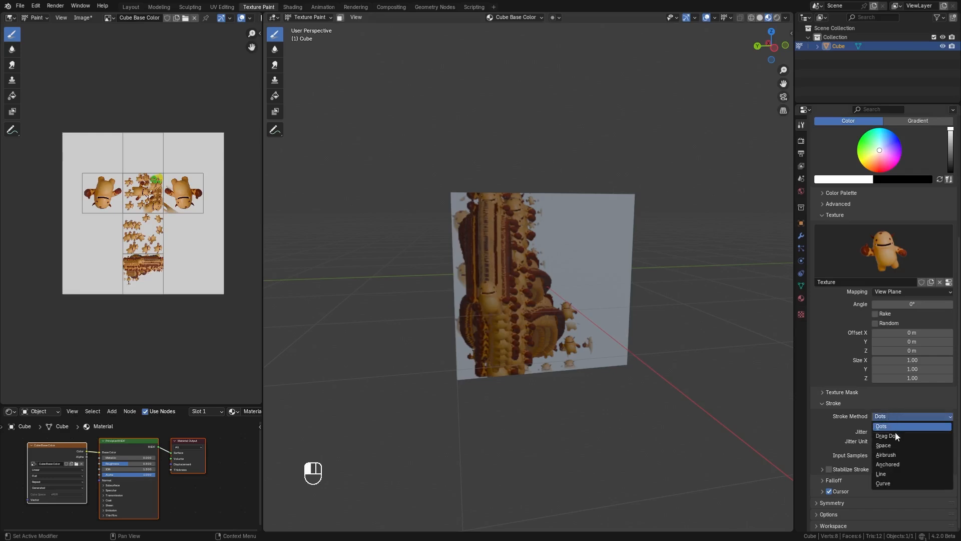
{"action": "left_click", "coordinate": [895, 431]}
{"action": "middle_click_drag", "start_coordinate": [547, 223], "coordinate": [504, 260]}
{"action": "left_click_drag", "start_coordinate": [503, 260], "coordinate": [472, 294]}
{"action": "middle_click_drag", "start_coordinate": [487, 279], "coordinate": [493, 305]}
{"action": "left_click_drag", "start_coordinate": [496, 323], "coordinate": [532, 316]}
{"action": "left_click_drag", "start_coordinate": [551, 315], "coordinate": [572, 313]}
- Change the stroke method to Airbrush and paint overlapping stamps over the large character on the top face
{"action": "left_click", "coordinate": [917, 428]}
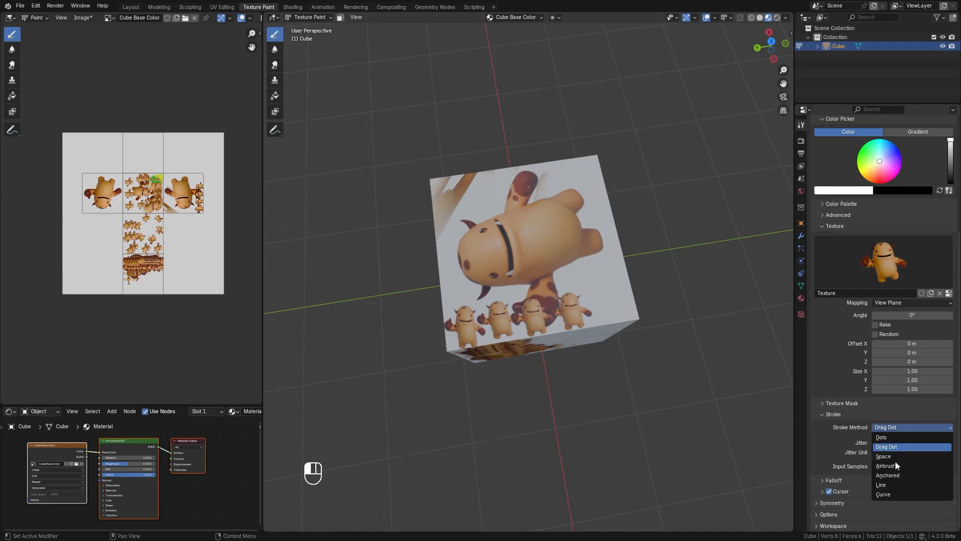
{"action": "left_click", "coordinate": [895, 465]}
{"action": "mouse_move", "coordinate": [488, 297]}
{"action": "left_mouse_down"}
{"action": "mouse_move", "coordinate": [463, 287]}
{"action": "mouse_move", "coordinate": [502, 285]}
{"action": "mouse_move", "coordinate": [468, 270]}
{"action": "mouse_move", "coordinate": [488, 252]}
{"action": "mouse_move", "coordinate": [475, 260]}
{"action": "mouse_move", "coordinate": [538, 263]}
{"action": "mouse_move", "coordinate": [506, 205]}
{"action": "mouse_move", "coordinate": [493, 260]}
{"action": "mouse_move", "coordinate": [520, 270]}
{"action": "mouse_move", "coordinate": [481, 227]}
{"action": "mouse_move", "coordinate": [488, 258]}
{"action": "left_mouse_up"}
- Set the brush strength to 0.2 and airbrush faint stamps near a corner of the top face
{"action": "scroll", "coordinate": [923, 277], "scroll_direction": "up", "scroll_amount": 8}
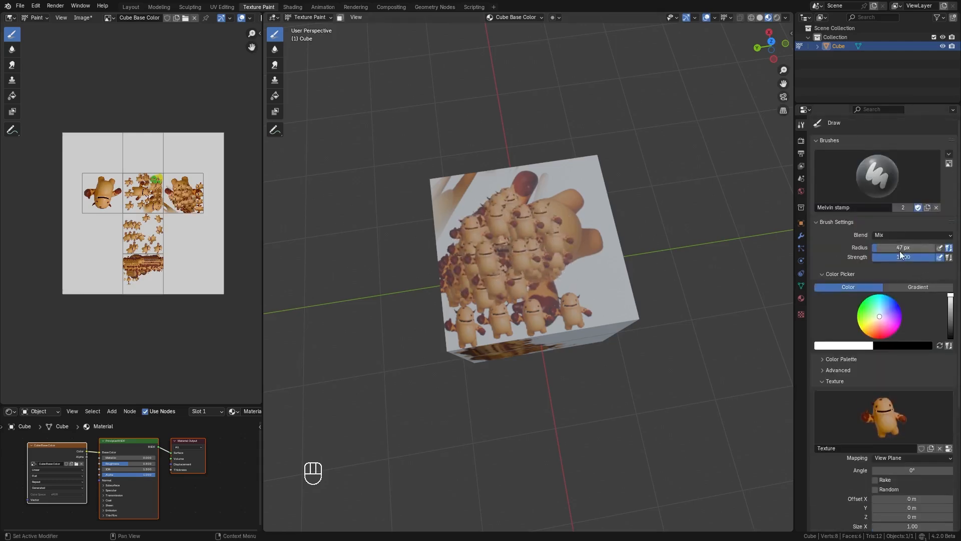
{"action": "left_click", "coordinate": [901, 256]}
{"action": "type", "text": ".2"}
{"action": "key", "text": "Return"}
{"action": "scroll", "coordinate": [888, 320], "scroll_direction": "down", "scroll_amount": 4}
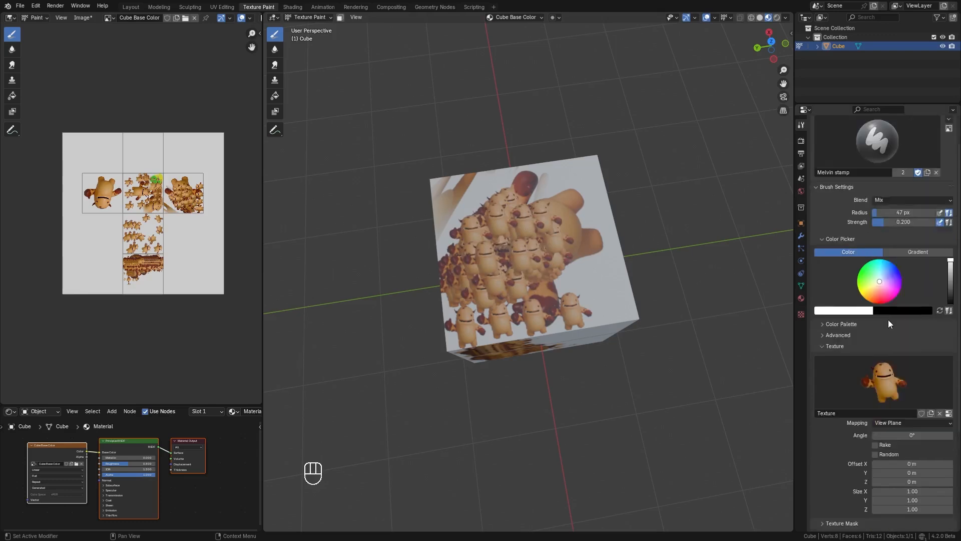
{"action": "middle_click_drag", "start_coordinate": [594, 273], "coordinate": [568, 273]}
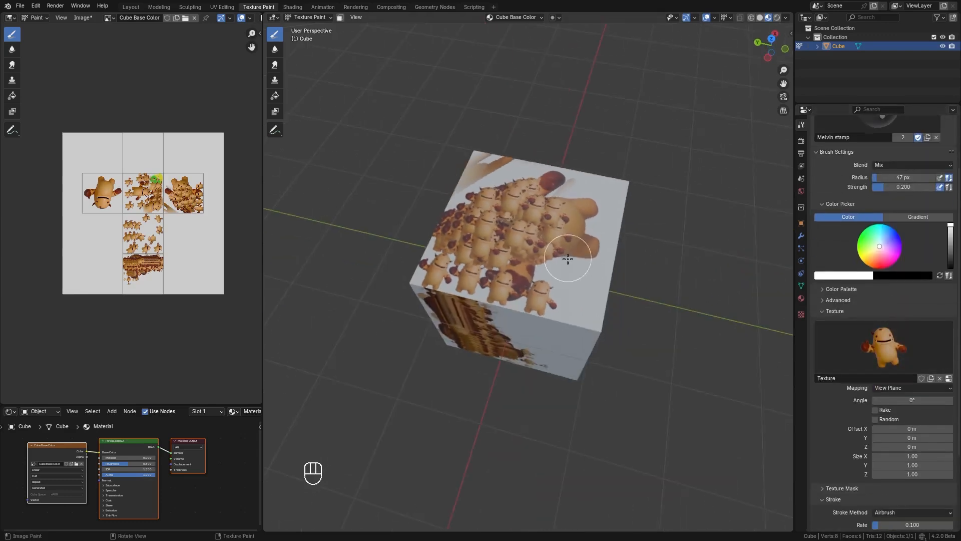
{"action": "mouse_move", "coordinate": [567, 271]}
{"action": "left_mouse_down"}
{"action": "mouse_move", "coordinate": [572, 294]}
{"action": "mouse_move", "coordinate": [588, 274]}
{"action": "left_mouse_up"}
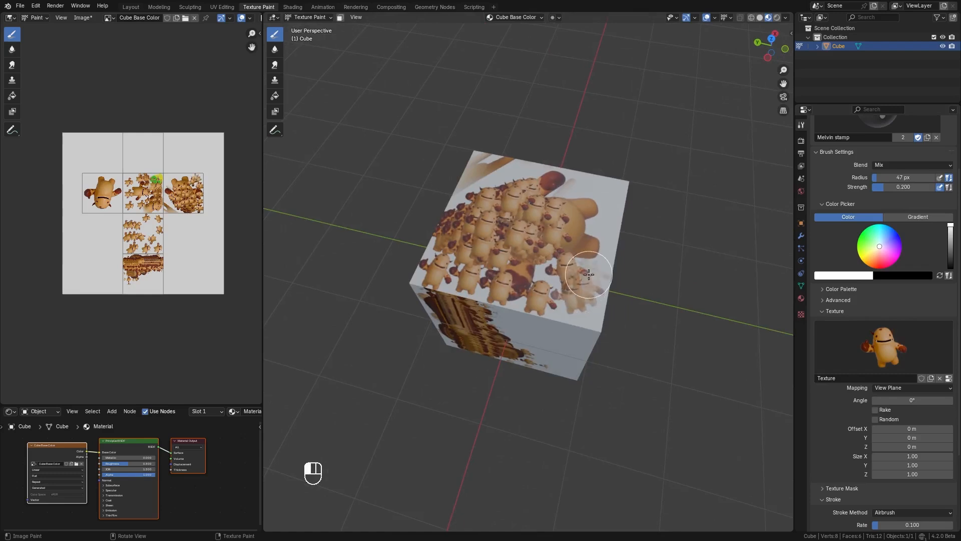
- Restore the brush strength to 1 and place two small and one large stamp on the side face with the Anchored stroke method
{"action": "left_click", "coordinate": [898, 188]}
{"action": "key", "text": "Return"}
{"action": "scroll", "coordinate": [866, 334], "scroll_direction": "down", "scroll_amount": 5}
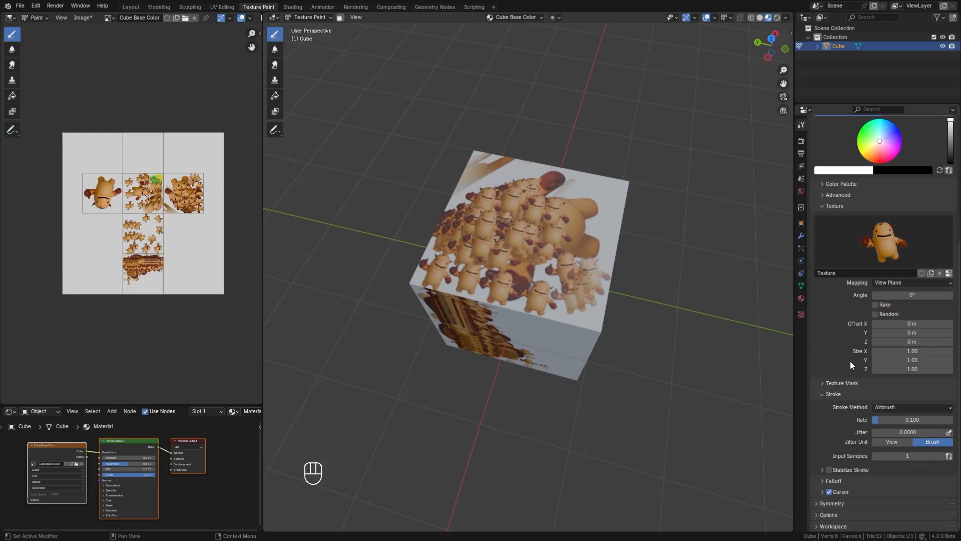
{"action": "left_click", "coordinate": [890, 406]}
{"action": "left_click", "coordinate": [891, 454]}
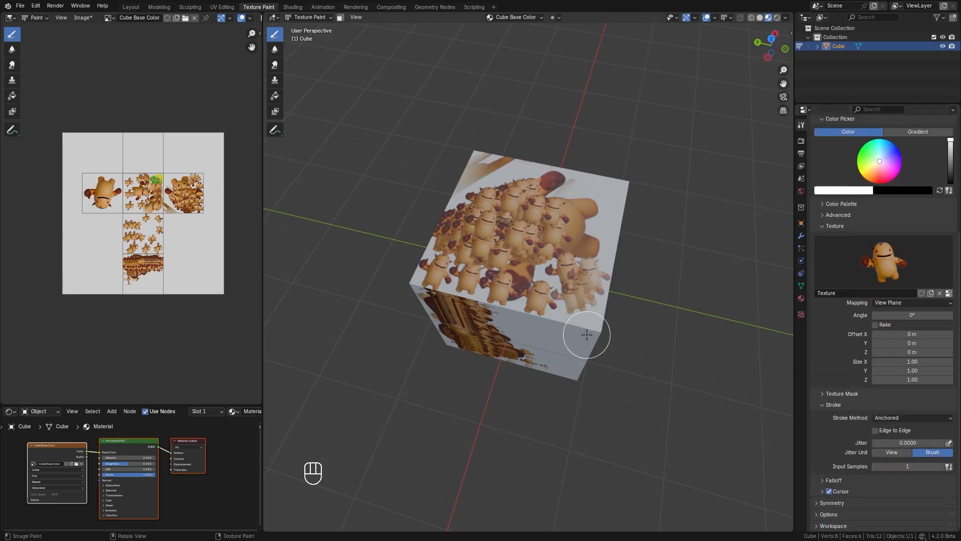
{"action": "middle_click_drag", "start_coordinate": [570, 337], "coordinate": [613, 295]}
{"action": "left_click_drag", "start_coordinate": [527, 237], "coordinate": [524, 266]}
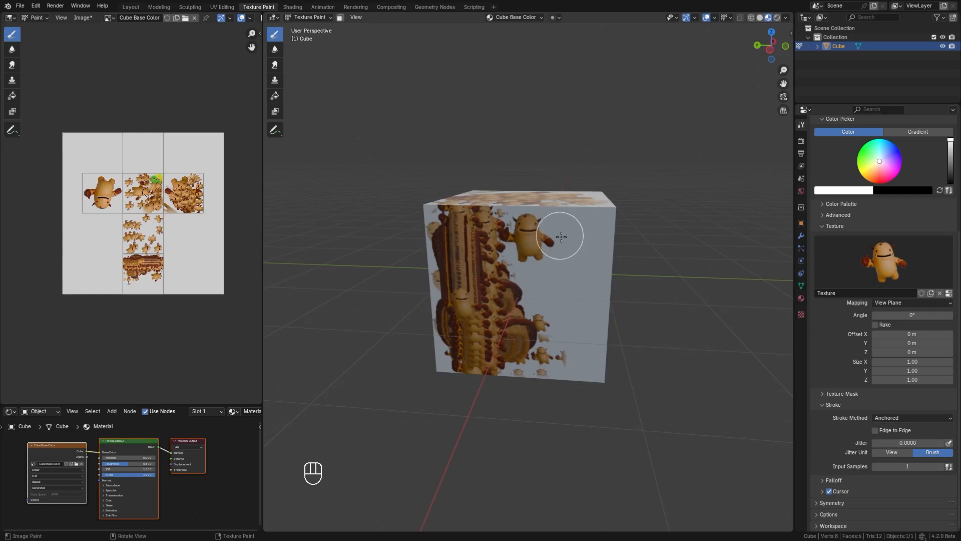
{"action": "left_click_drag", "start_coordinate": [570, 242], "coordinate": [575, 267]}
{"action": "left_click_drag", "start_coordinate": [466, 255], "coordinate": [459, 314]}
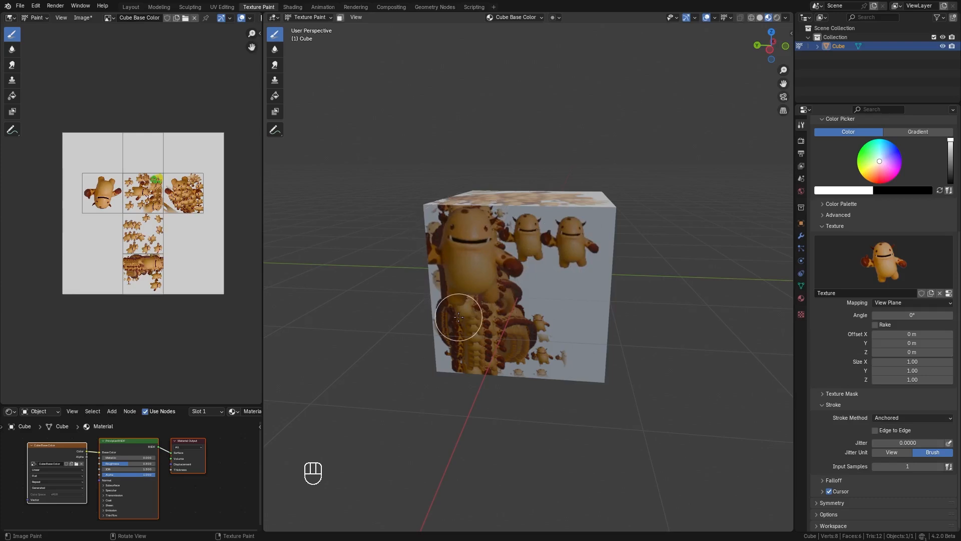
- Set the stroke method to Line and paint a straight stroke across the top face along its far edge
{"action": "left_click", "coordinate": [891, 417]}
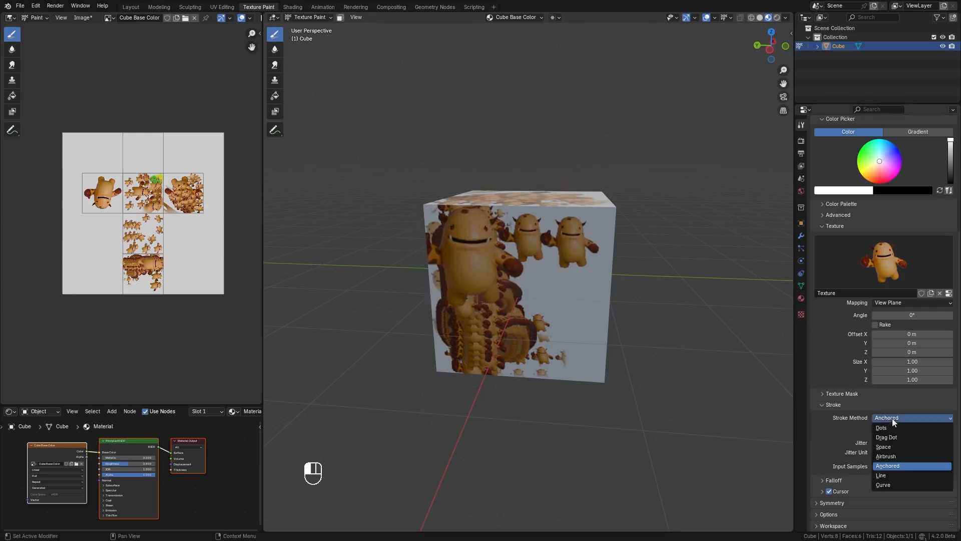
{"action": "left_click", "coordinate": [895, 476]}
{"action": "middle_click_drag", "start_coordinate": [554, 333], "coordinate": [514, 297]}
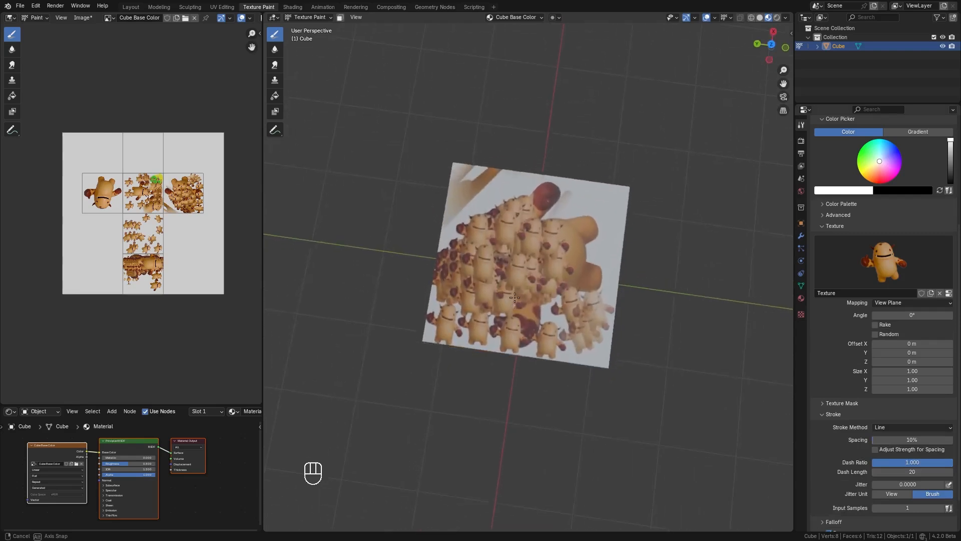
{"action": "left_click_drag", "start_coordinate": [460, 187], "coordinate": [631, 207]}
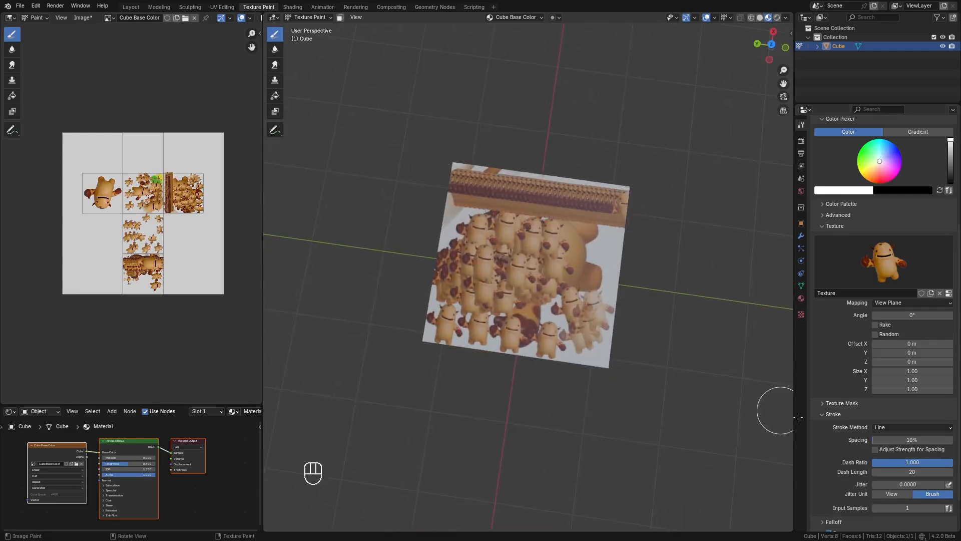
- Switch the stroke method to Curve, set the spacing to 50% and add a new paint curve
{"action": "left_click", "coordinate": [891, 427]}
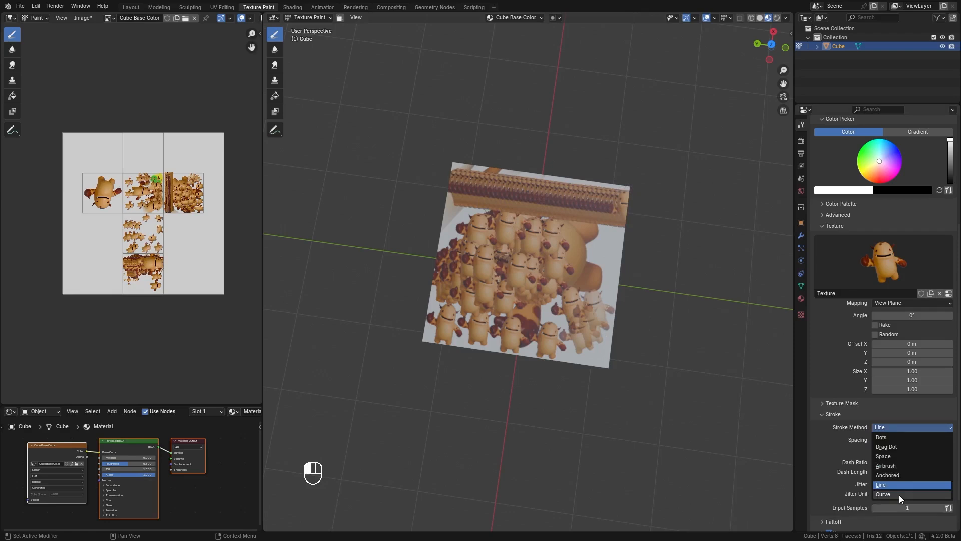
{"action": "left_click", "coordinate": [899, 495]}
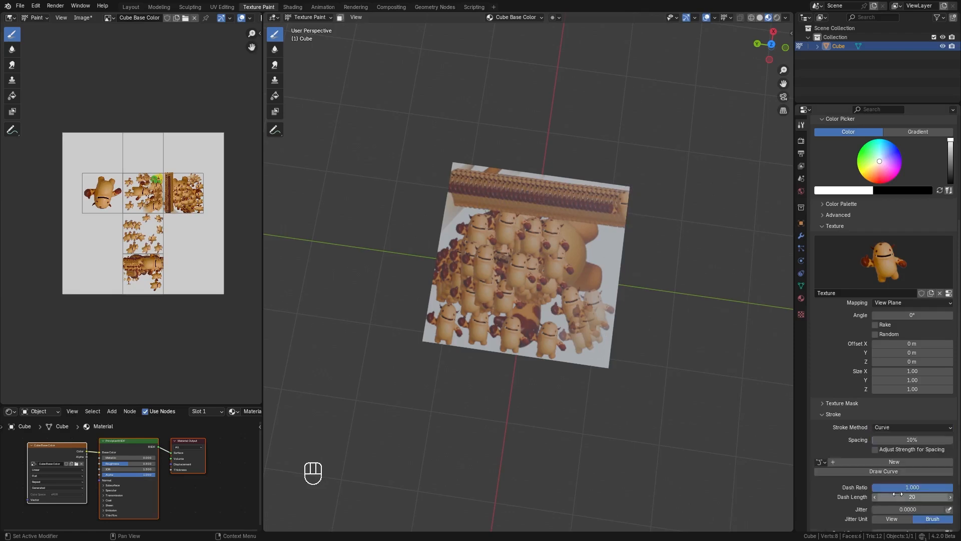
{"action": "left_click", "coordinate": [892, 440]}
{"action": "type", "text": "50"}
{"action": "key", "text": "Return"}
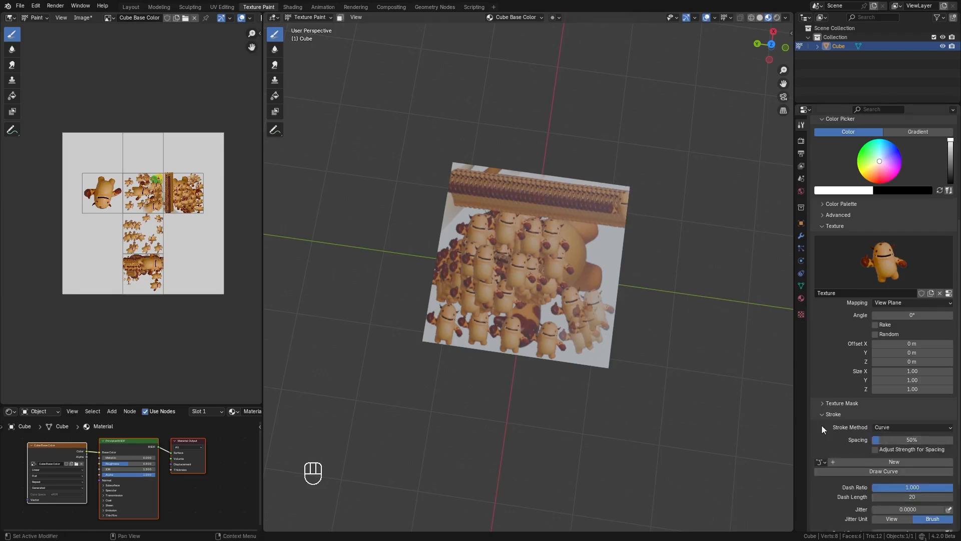
{"action": "left_click", "coordinate": [881, 461]}
- Draw a winding paint curve over the cube's blank side face and paint stamps along it
{"action": "middle_click_drag", "start_coordinate": [655, 357], "coordinate": [521, 261]}
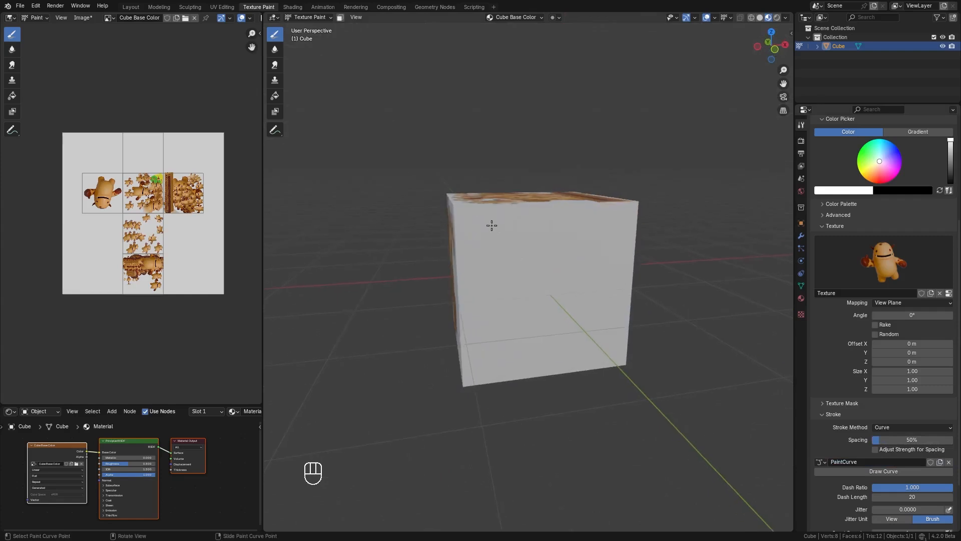
{"action": "mouse_move", "coordinate": [496, 237]}
{"action": "right_mouse_down", "text": "ctrl"}
{"action": "mouse_move", "coordinate": [471, 257]}
{"action": "mouse_move", "coordinate": [495, 296]}
{"action": "mouse_move", "coordinate": [545, 241]}
{"action": "mouse_move", "coordinate": [571, 244]}
{"action": "right_mouse_up", "text": "ctrl"}
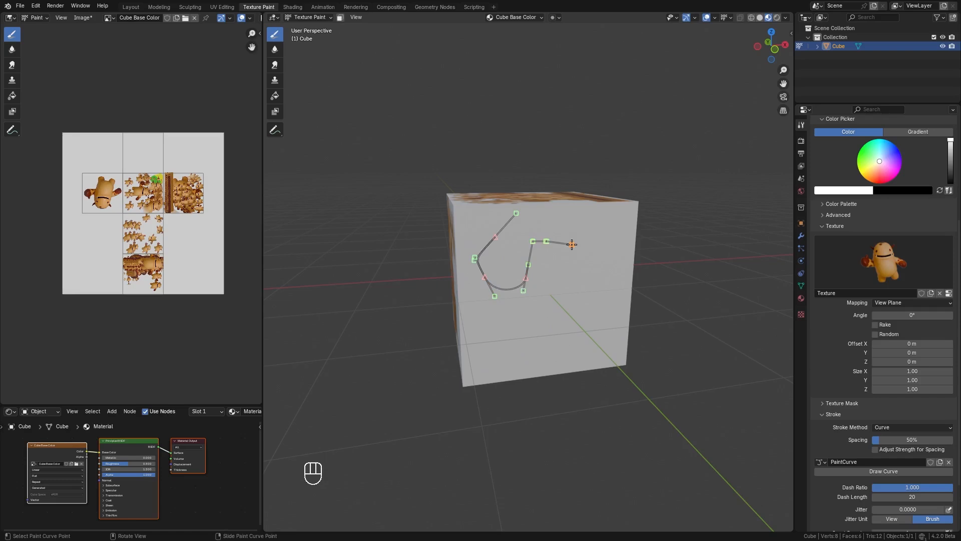
{"action": "key", "text": "KP_Enter"}
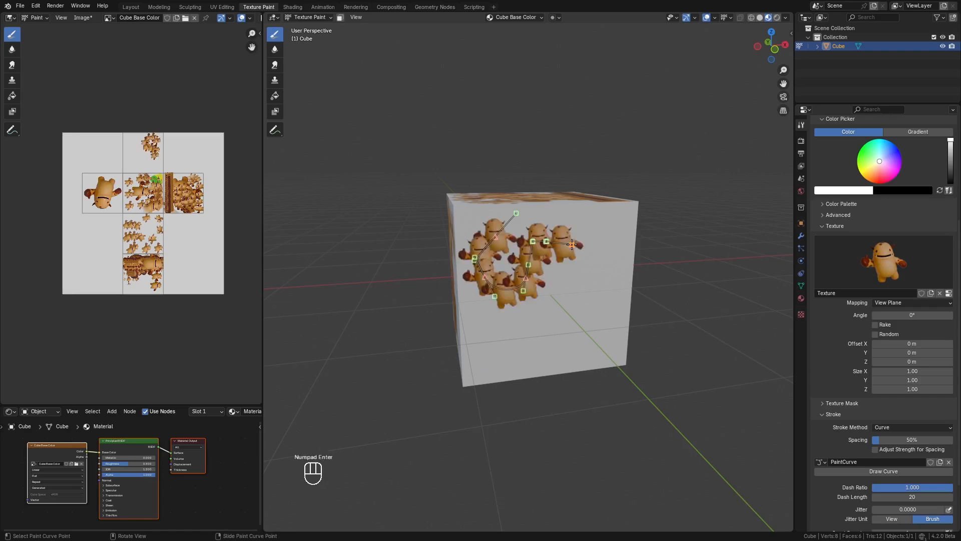
- Reuse the same paint curve to paint stamps on the top face and across the edge of two other side faces
{"action": "middle_click_drag", "start_coordinate": [571, 244], "coordinate": [654, 356]}
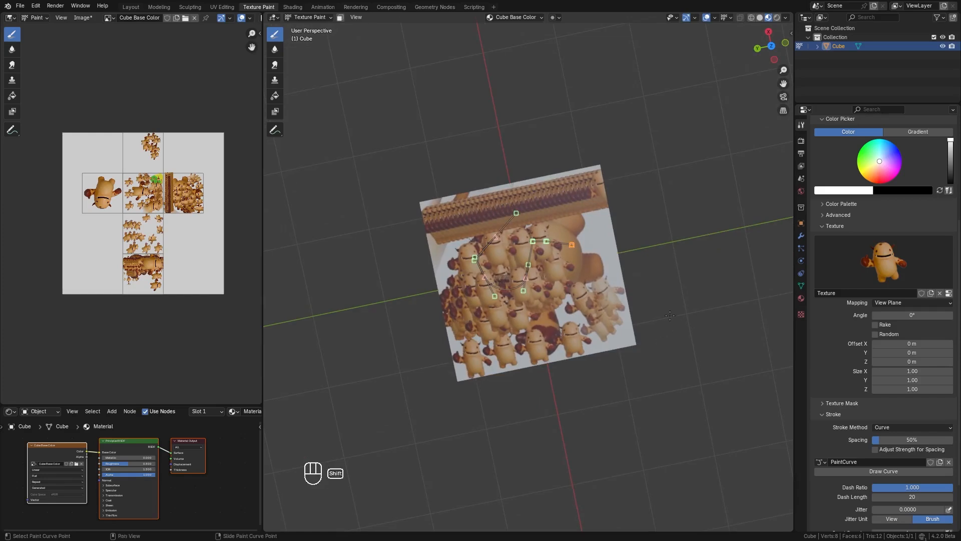
{"action": "middle_click_drag", "start_coordinate": [674, 313], "coordinate": [642, 333], "text": "shift"}
{"action": "key", "text": "KP_Enter"}
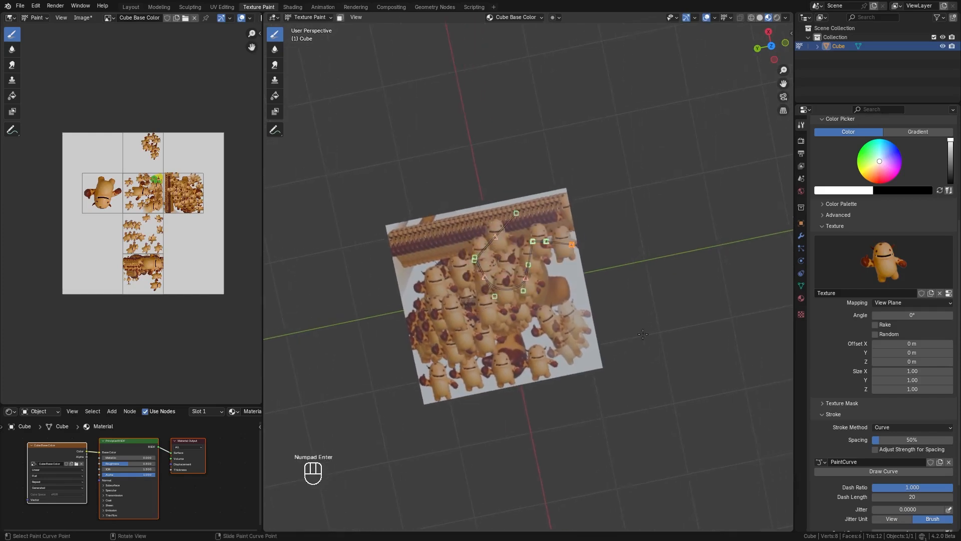
{"action": "mouse_move", "coordinate": [520, 364]}
{"action": "middle_mouse_down"}
{"action": "mouse_move", "coordinate": [751, 256]}
{"action": "mouse_move", "coordinate": [563, 249]}
{"action": "middle_mouse_up"}
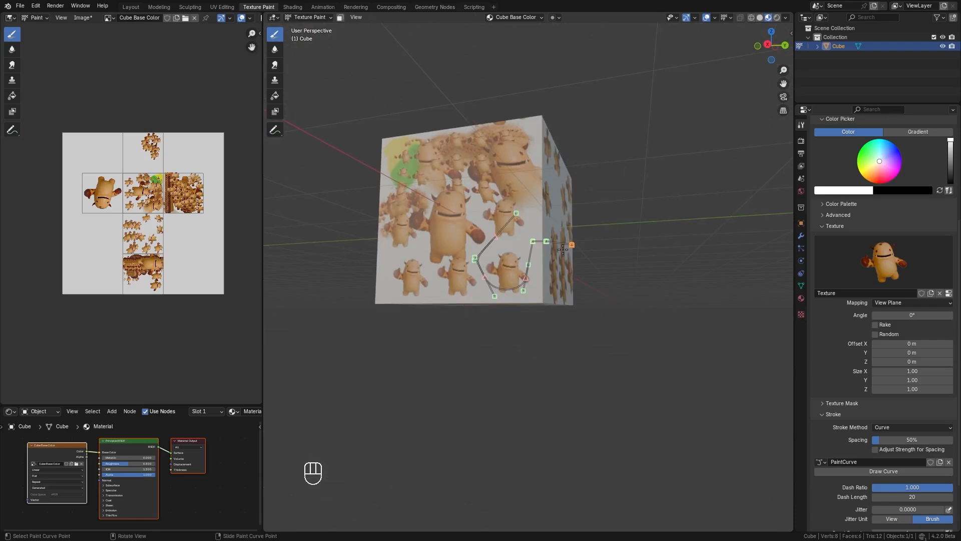
{"action": "key", "text": "KP_Enter"}
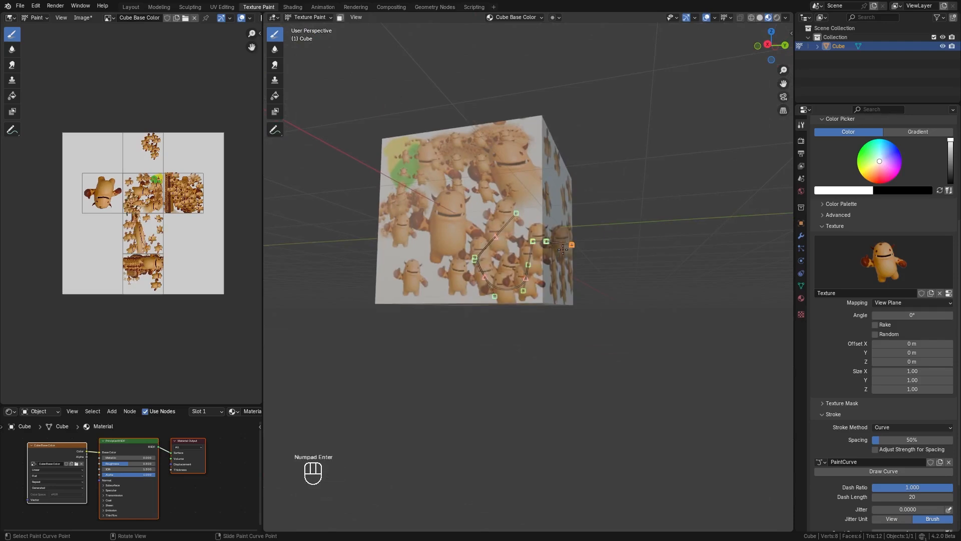
- Unlink the paint curve from the brush and return the stroke method to Dots
{"action": "left_click", "coordinate": [949, 462]}
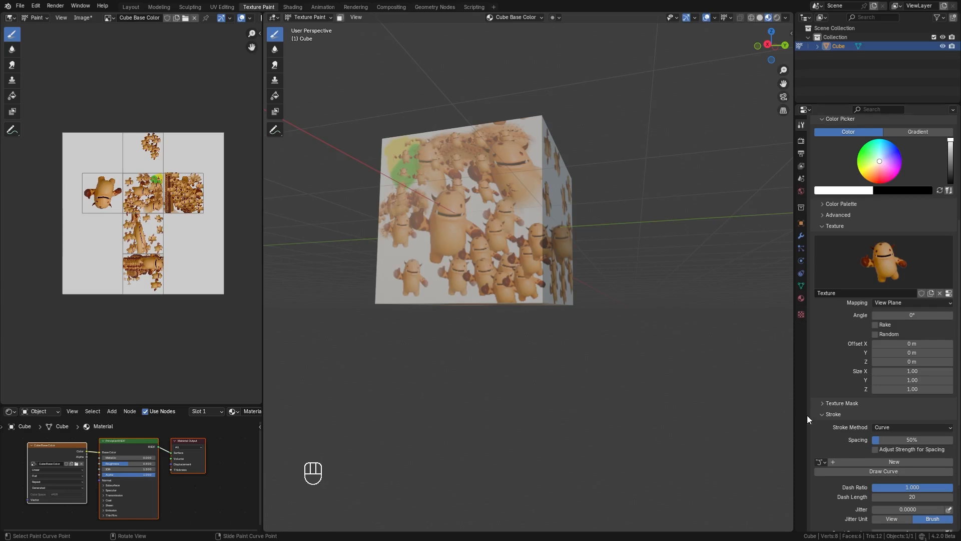
{"action": "left_click", "coordinate": [900, 429]}
{"action": "left_click", "coordinate": [900, 436]}
{"action": "scroll", "coordinate": [884, 447], "scroll_direction": "down", "scroll_amount": 1}
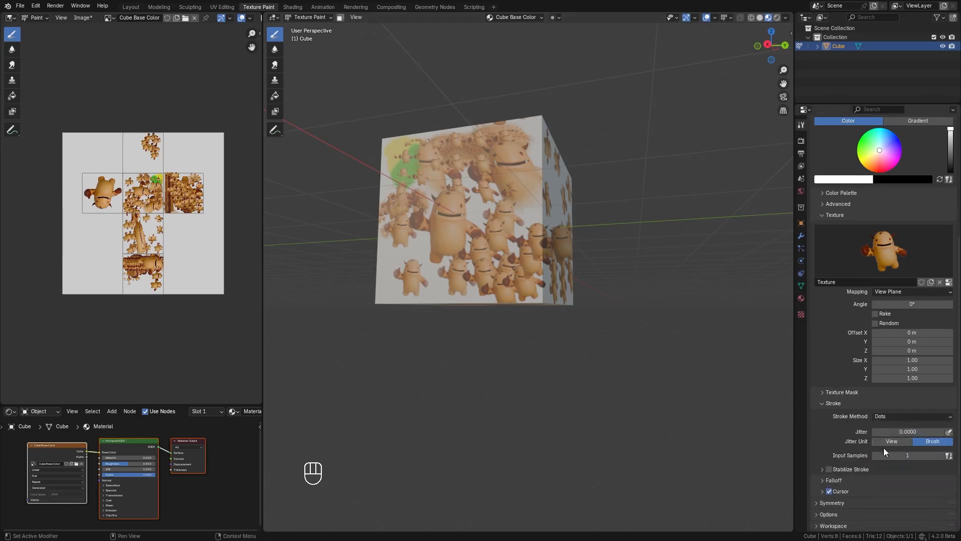
- Enable Stabilize Stroke, expand its settings and paint a smooth looping stroke on the side face with the large character
{"action": "left_click", "coordinate": [829, 468]}
{"action": "left_click", "coordinate": [821, 469]}
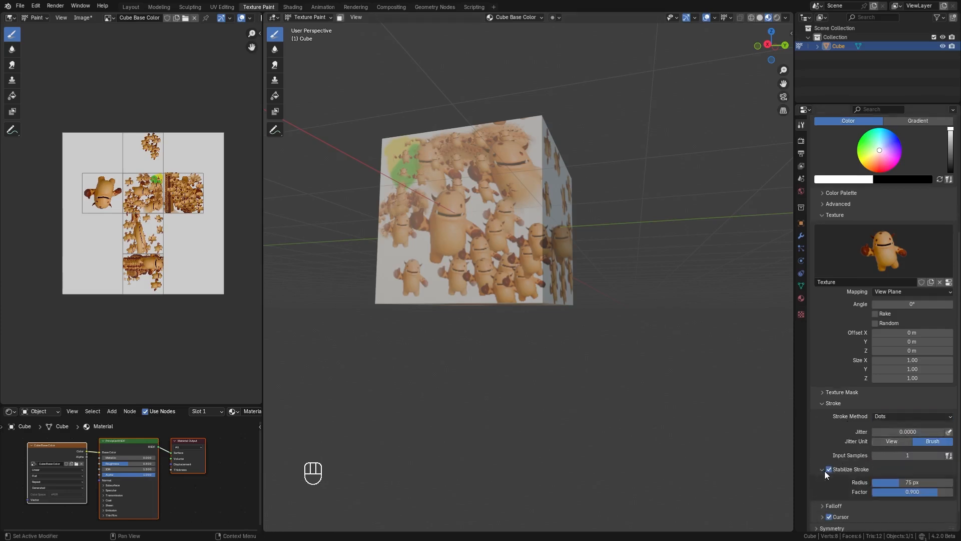
{"action": "mouse_move", "coordinate": [421, 273]}
{"action": "left_mouse_down"}
{"action": "mouse_move", "coordinate": [408, 236]}
{"action": "mouse_move", "coordinate": [448, 201]}
{"action": "mouse_move", "coordinate": [510, 293]}
{"action": "mouse_move", "coordinate": [468, 207]}
{"action": "mouse_move", "coordinate": [425, 256]}
{"action": "mouse_move", "coordinate": [395, 236]}
{"action": "mouse_move", "coordinate": [401, 228]}
{"action": "left_mouse_up"}
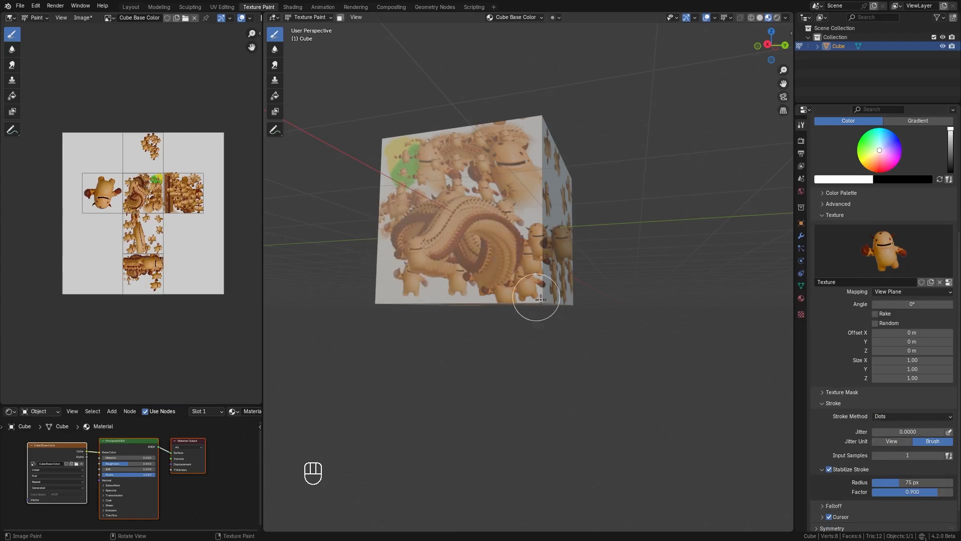
- Set the stroke method to Space, reset the spacing to its 10% default and disable Stabilize Stroke
{"action": "left_click", "coordinate": [896, 415]}
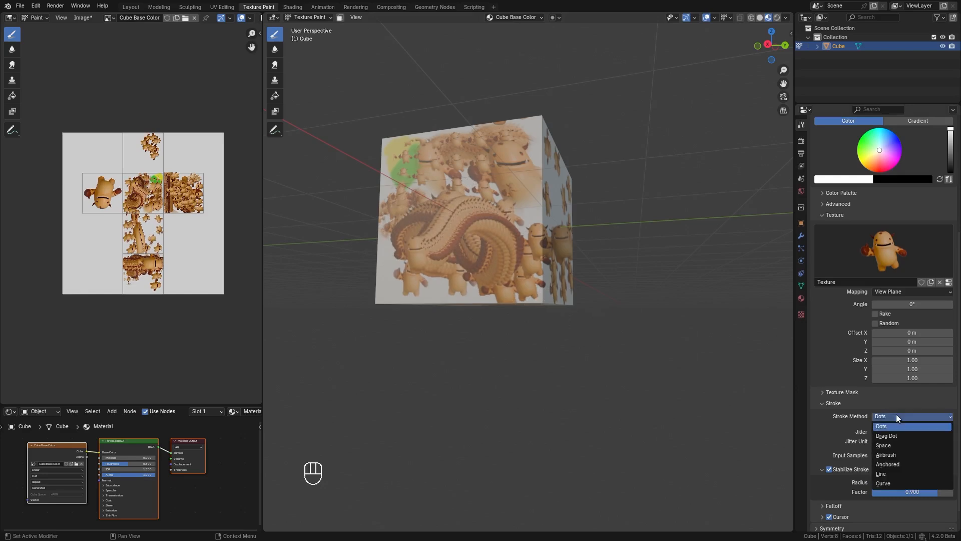
{"action": "left_click", "coordinate": [896, 445]}
{"action": "scroll", "coordinate": [896, 446], "scroll_direction": "down", "scroll_amount": 3}
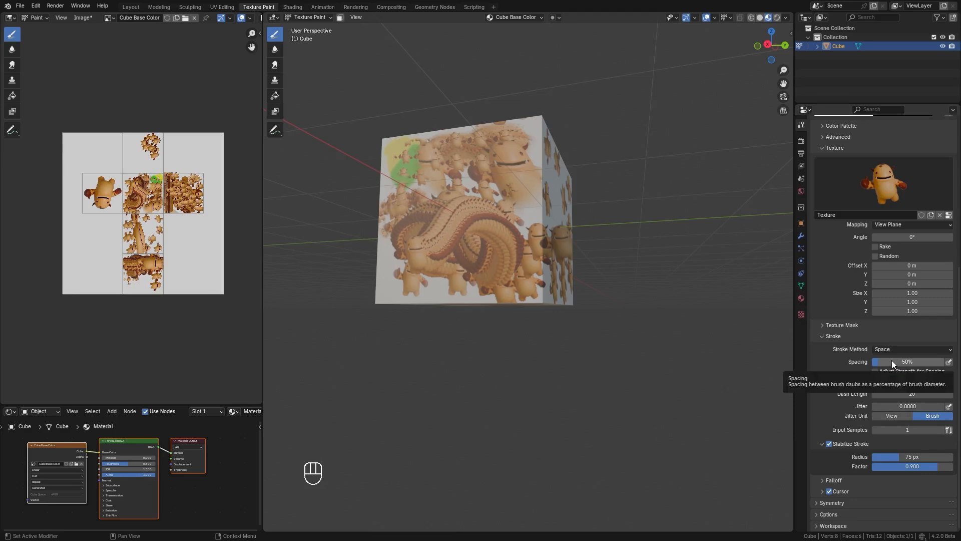
{"action": "key", "text": "BackSpace"}
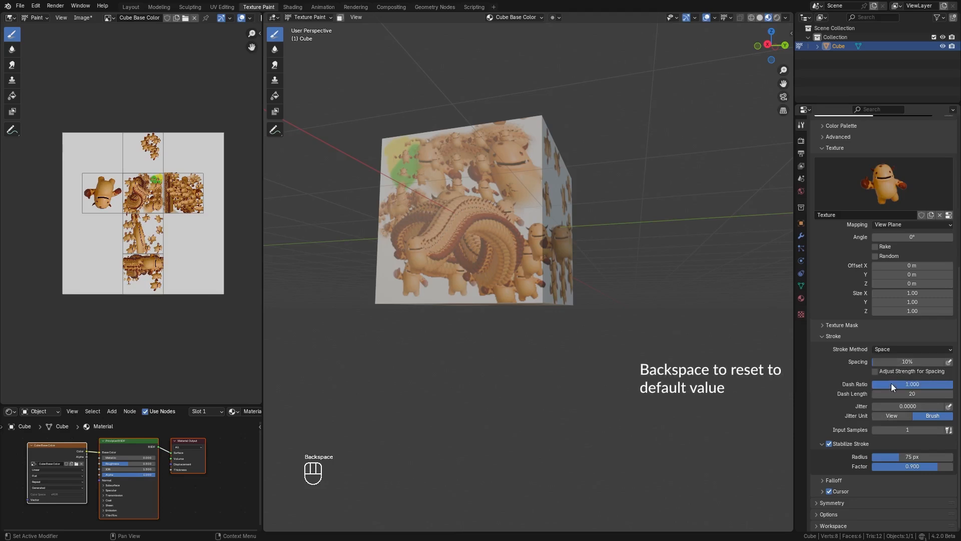
{"action": "left_click", "coordinate": [829, 444]}
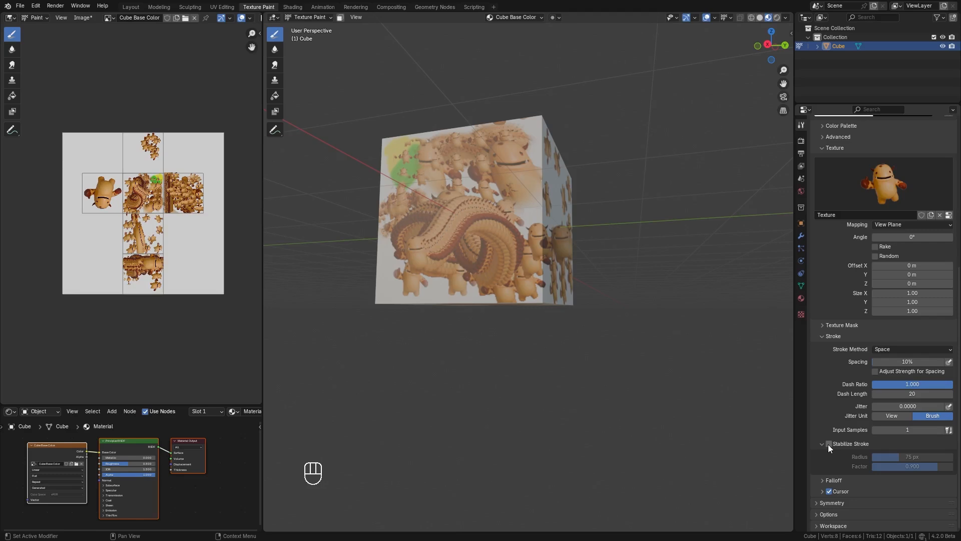
- Enable a custom icon for the Melvin stamp brush and load Melvin_stamp.png as its image
{"action": "scroll", "coordinate": [834, 425], "scroll_direction": "up", "scroll_amount": 10}
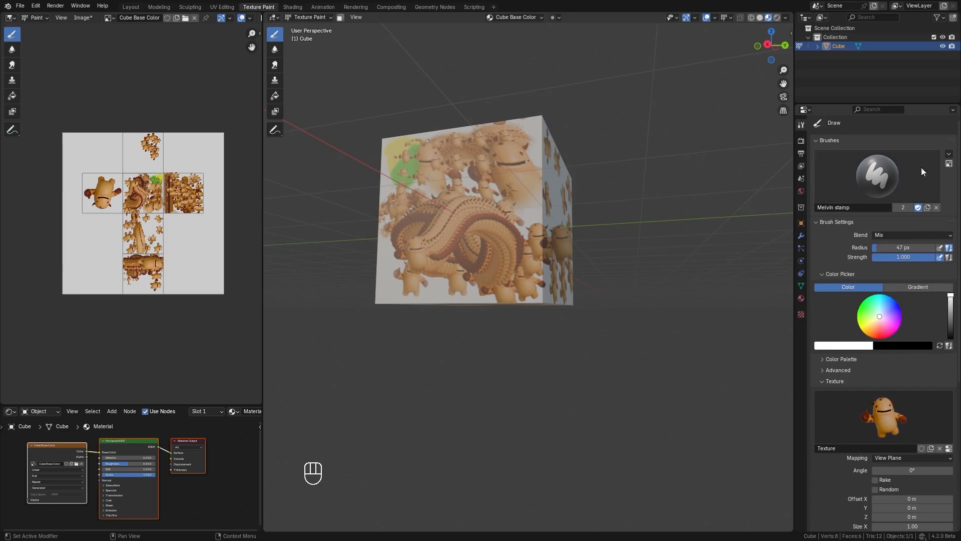
{"action": "left_click", "coordinate": [949, 163]}
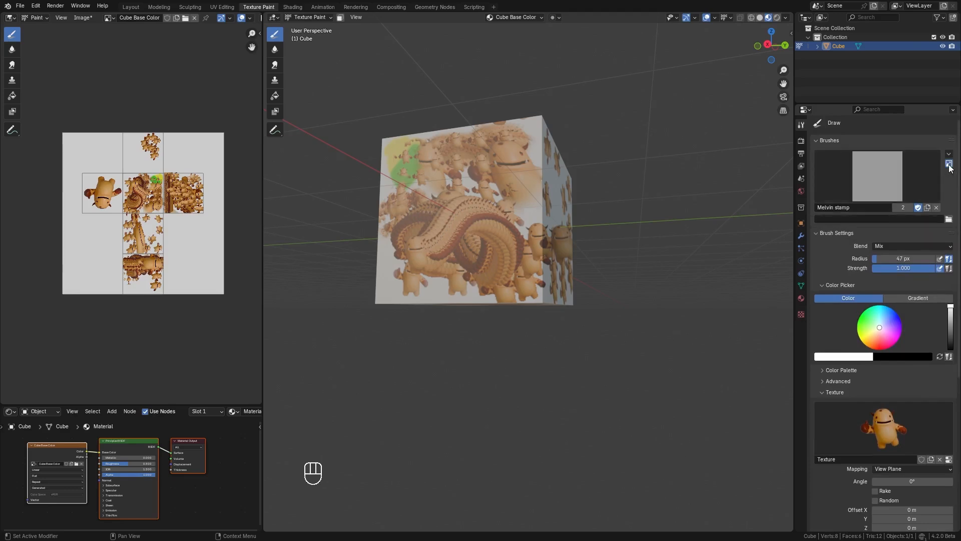
{"action": "left_click", "coordinate": [948, 219]}
{"action": "key", "text": "Escape"}
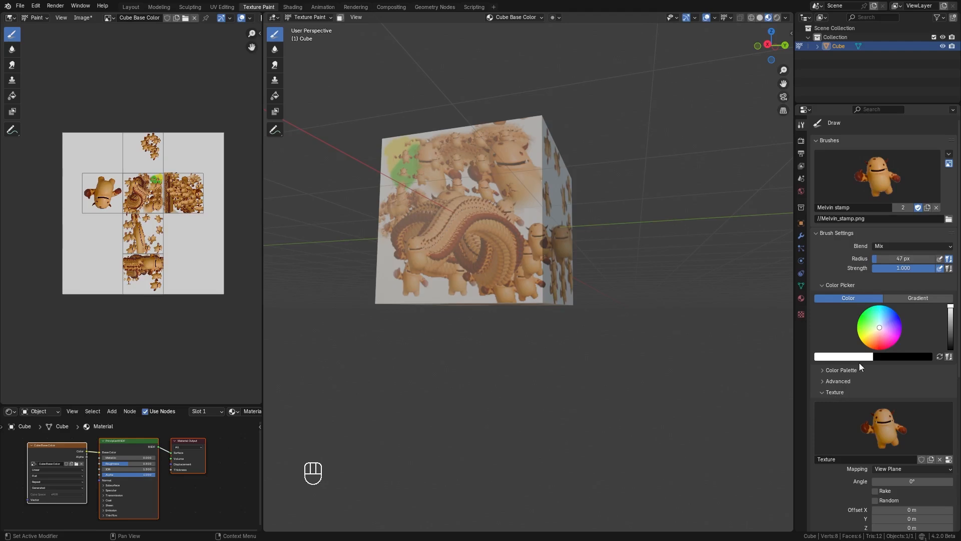
- Duplicate the Melvin stamp brush and name the copy "Melvin mask"
{"action": "left_click", "coordinate": [926, 207]}
{"action": "left_click", "coordinate": [863, 207]}
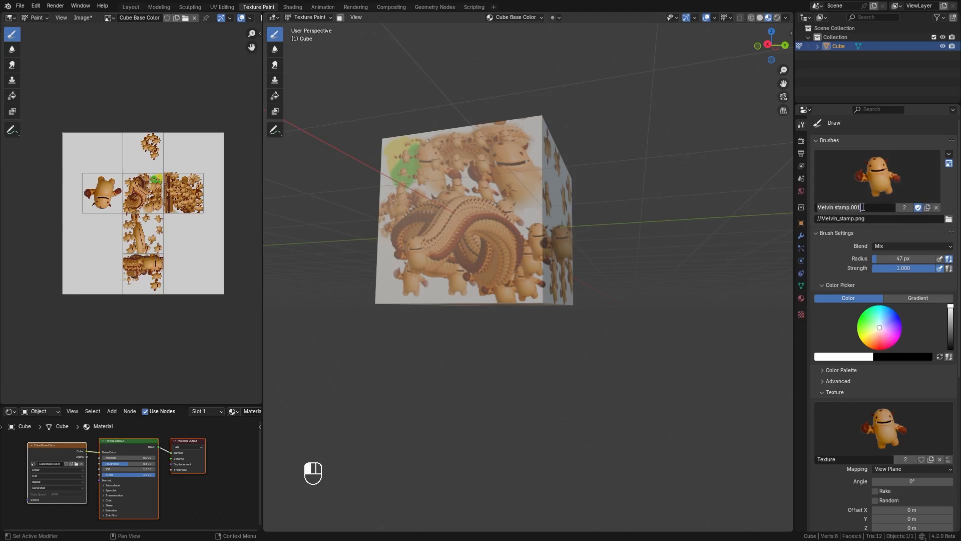
{"action": "type", "text": "Mel"}
{"action": "key", "text": "Return"}
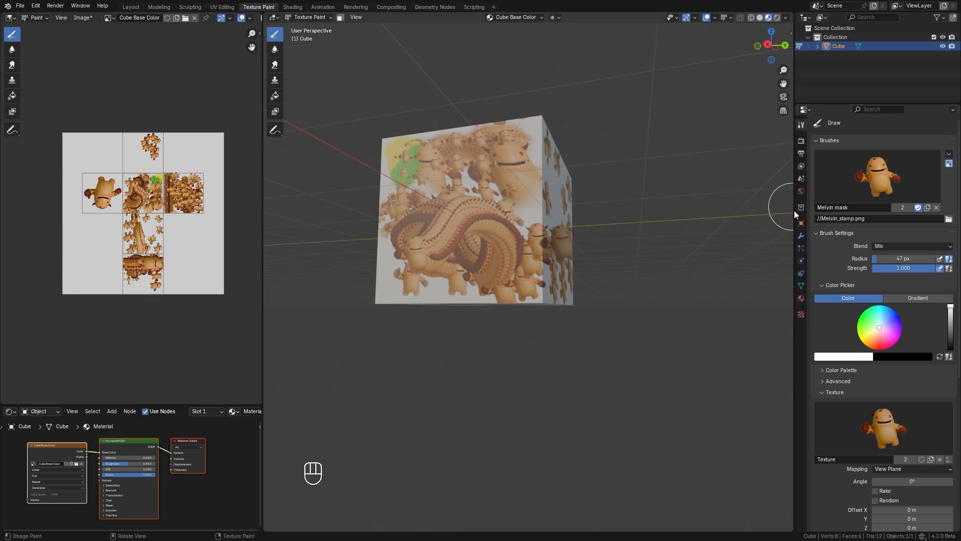
- Unlink the brush texture from the Melvin mask brush and create a new texture for its Texture Mask
{"action": "left_click", "coordinate": [939, 459]}
{"action": "left_click", "coordinate": [822, 391]}
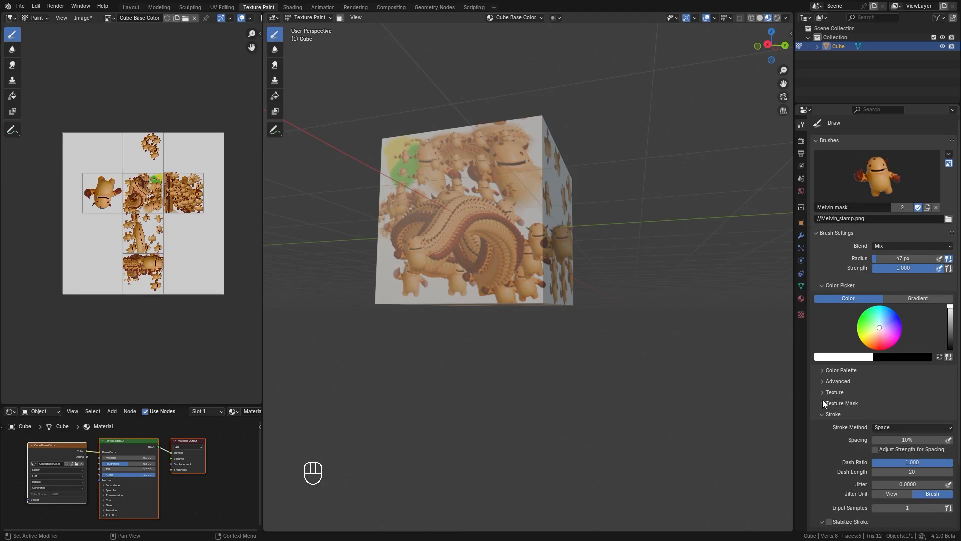
{"action": "left_click", "coordinate": [823, 403]}
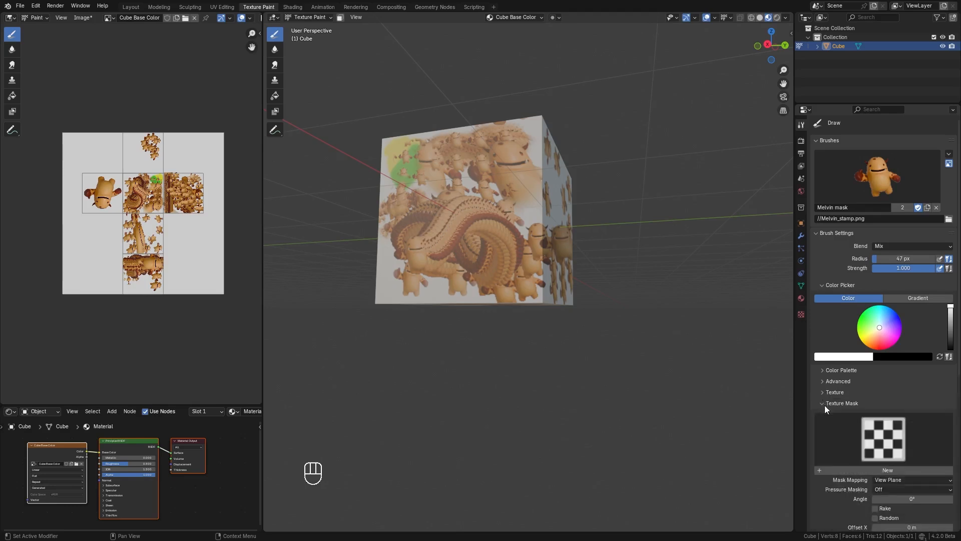
{"action": "left_click", "coordinate": [887, 470]}
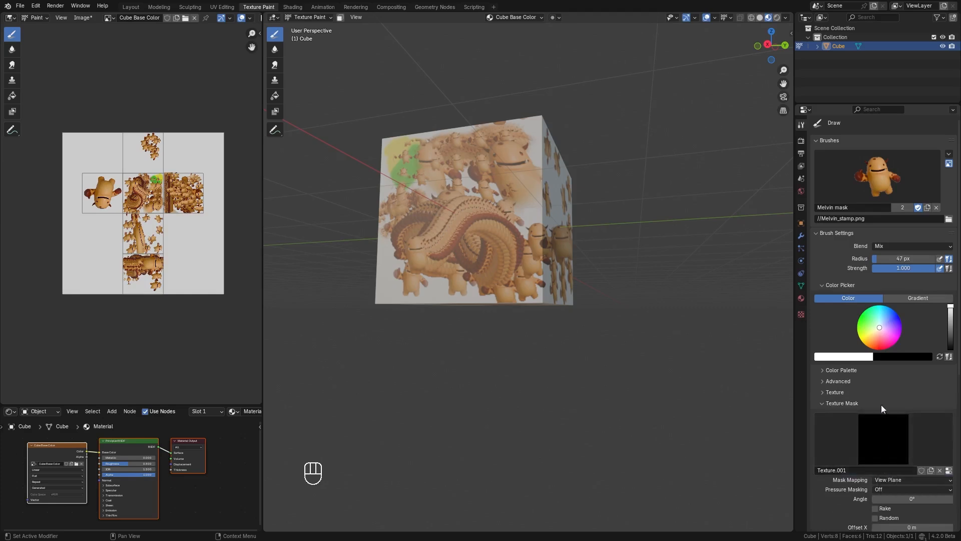
- Assign the already loaded Melvin_stamp.png image to the brush's mask texture
{"action": "left_click", "coordinate": [800, 314]}
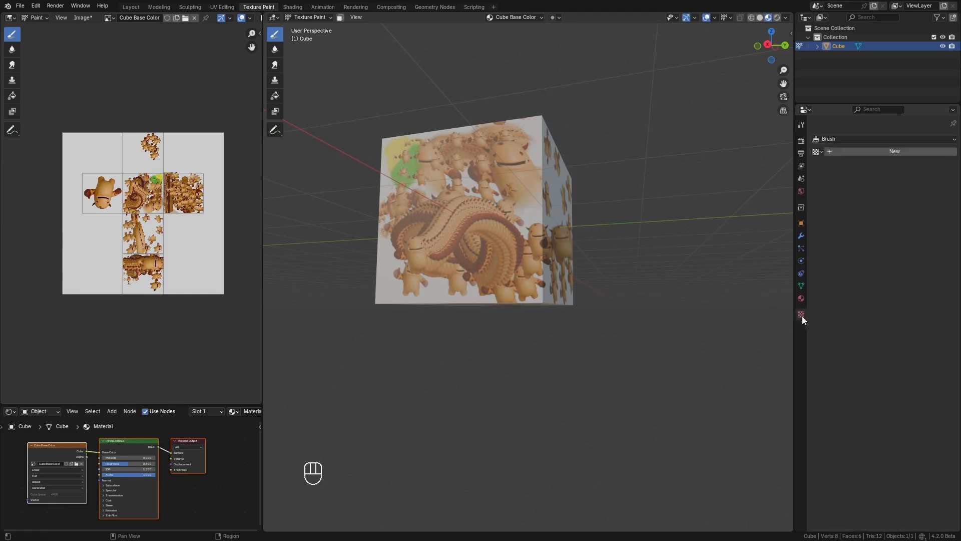
{"action": "left_click", "coordinate": [821, 139]}
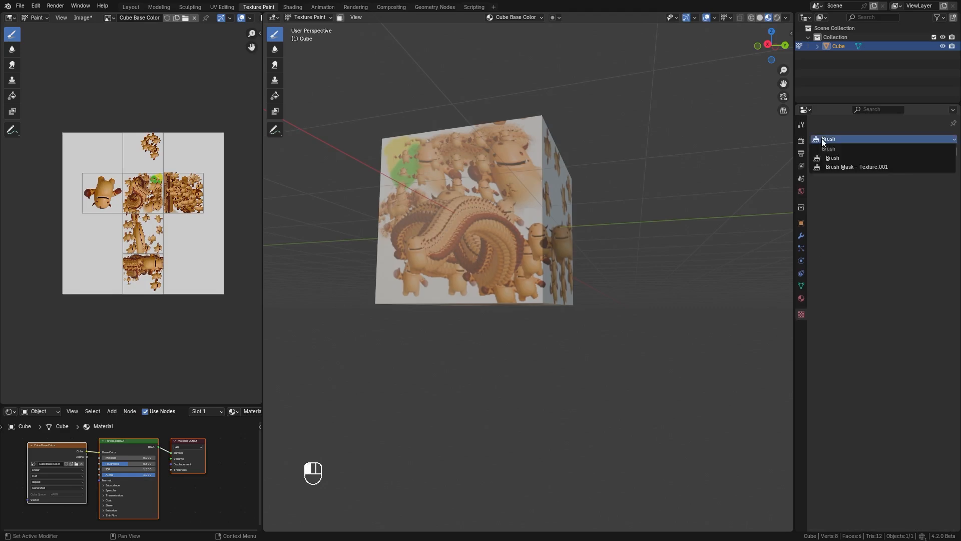
{"action": "left_click", "coordinate": [864, 166]}
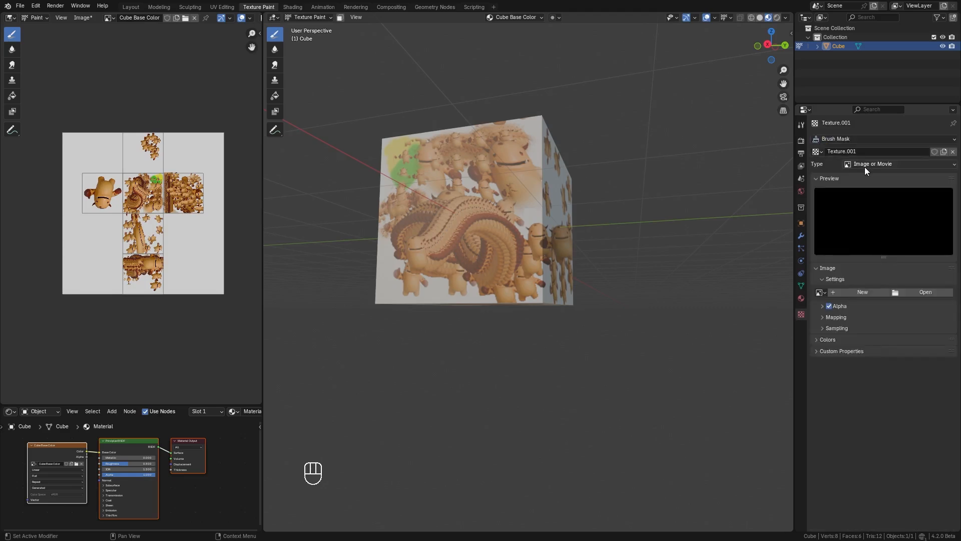
{"action": "left_click", "coordinate": [824, 292]}
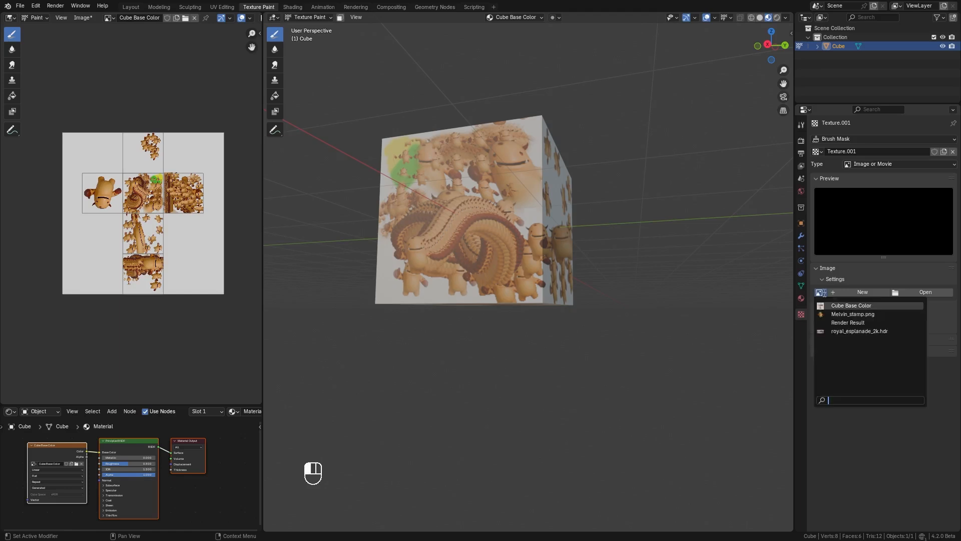
{"action": "left_click", "coordinate": [831, 314]}
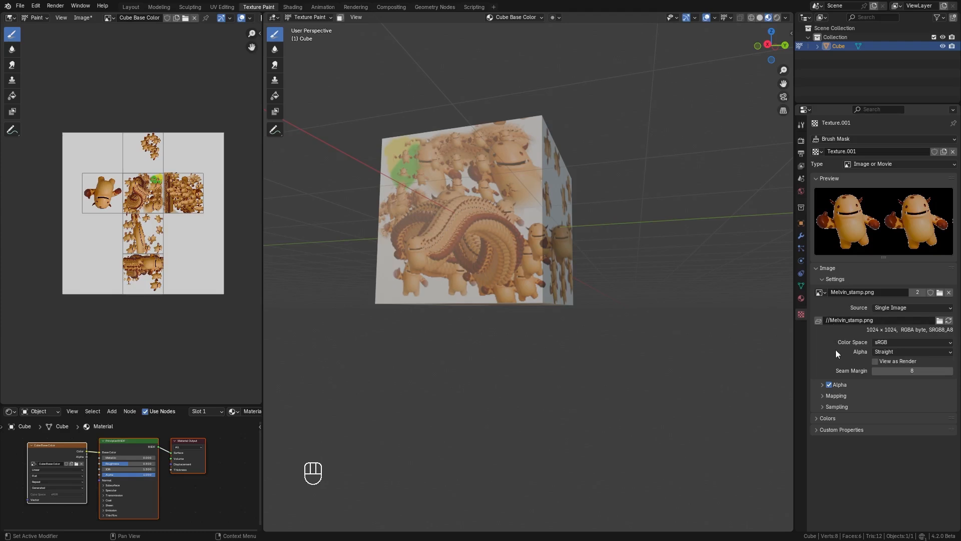
- Show the mask texture's alpha and color settings and enable its Color Ramp
{"action": "left_click", "coordinate": [822, 385]}
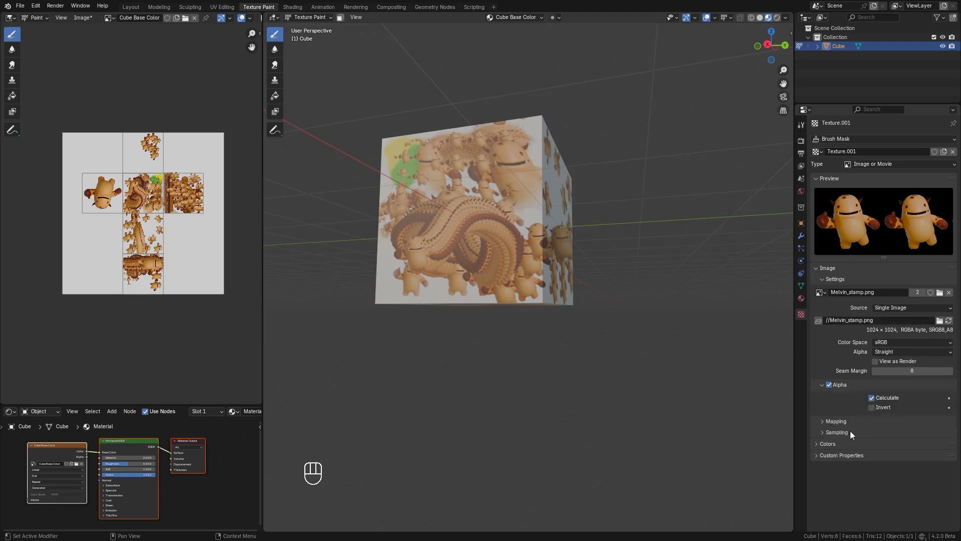
{"action": "left_click", "coordinate": [818, 444]}
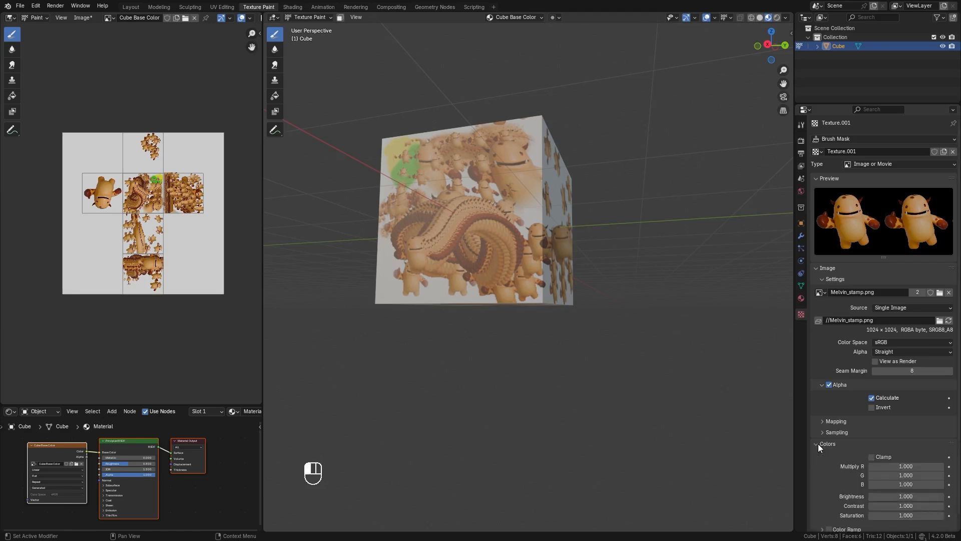
{"action": "scroll", "coordinate": [818, 445], "scroll_direction": "down", "scroll_amount": 1}
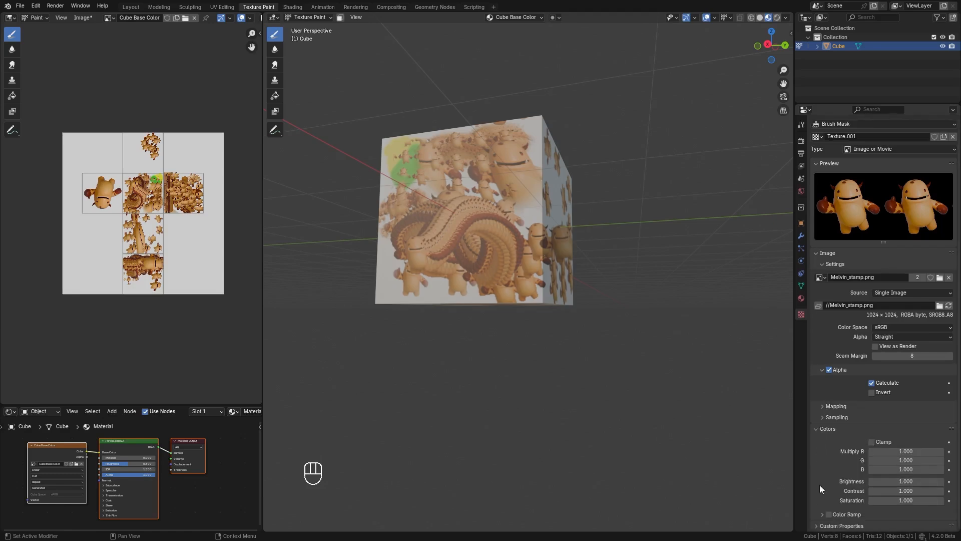
{"action": "left_click", "coordinate": [829, 514]}
{"action": "left_click", "coordinate": [822, 514]}
{"action": "scroll", "coordinate": [882, 506], "scroll_direction": "down", "scroll_amount": 3}
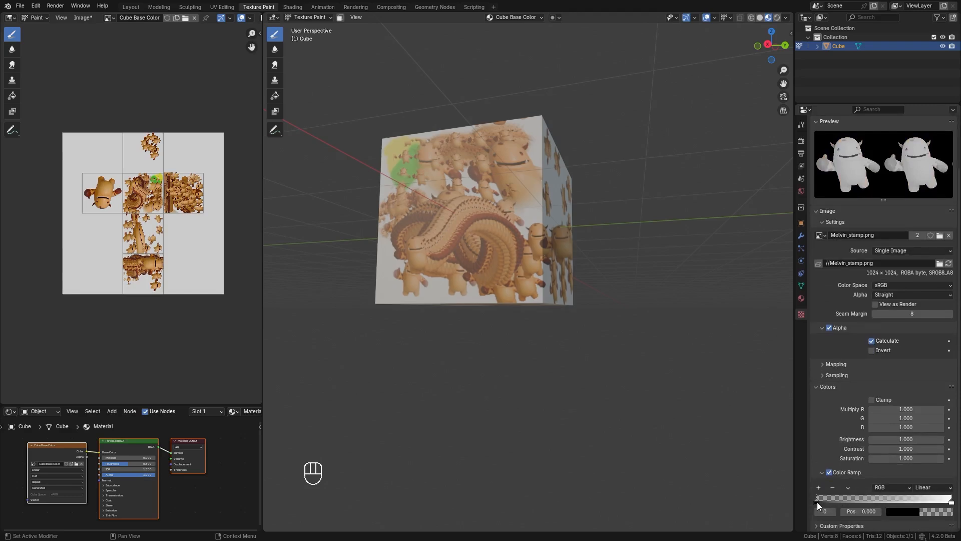
- Set the ramp's white stop to position 0.15 and the interpolation to Constant
{"action": "mouse_move", "coordinate": [816, 501]}
{"action": "left_mouse_down"}
{"action": "mouse_move", "coordinate": [911, 506]}
{"action": "mouse_move", "coordinate": [813, 505]}
{"action": "left_mouse_up"}
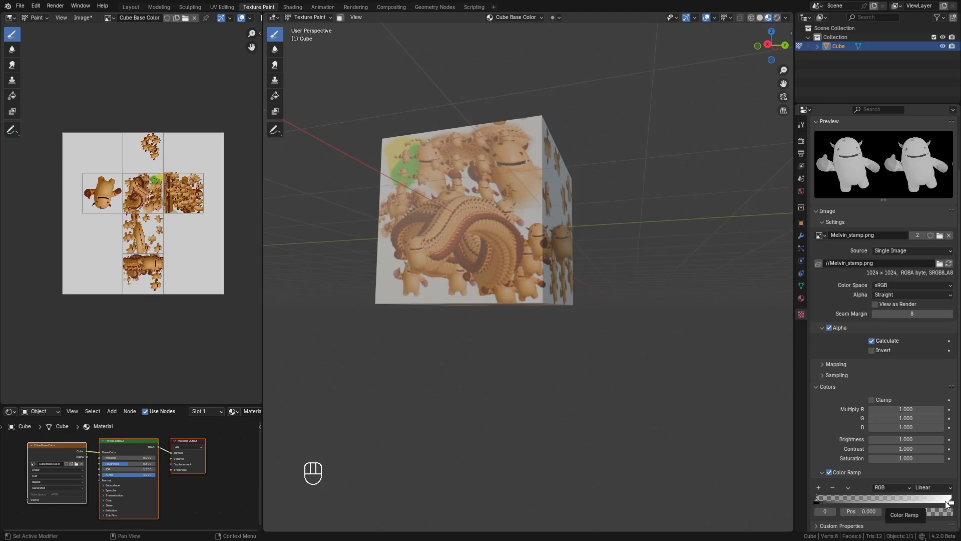
{"action": "left_click_drag", "start_coordinate": [951, 500], "coordinate": [886, 510]}
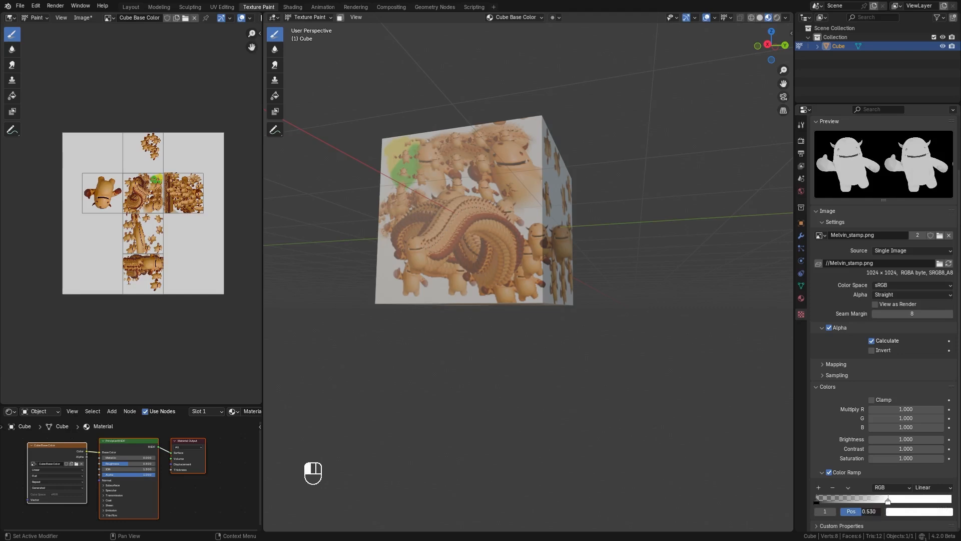
{"action": "left_click", "coordinate": [866, 509]}
{"action": "type", "text": "0.15"}
{"action": "key", "text": "Return"}
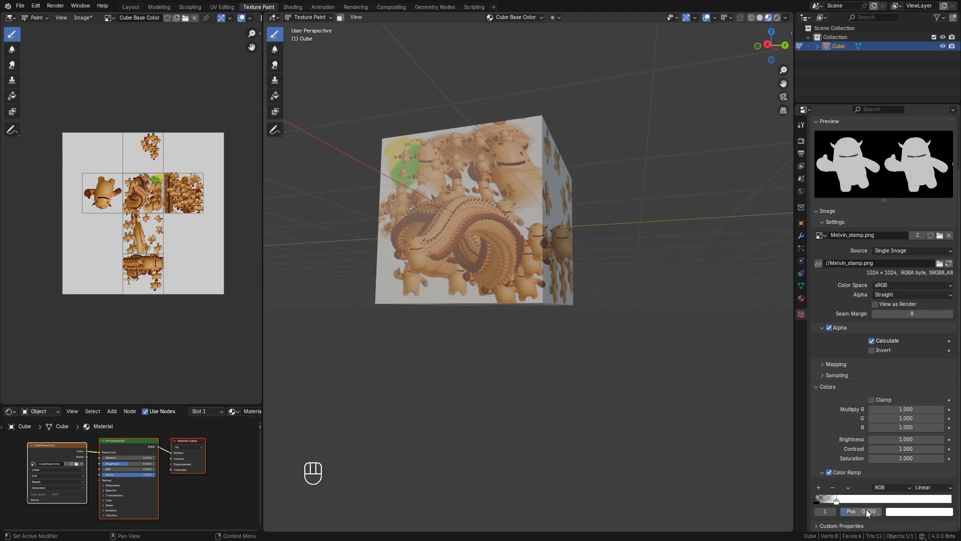
{"action": "left_click", "coordinate": [925, 487]}
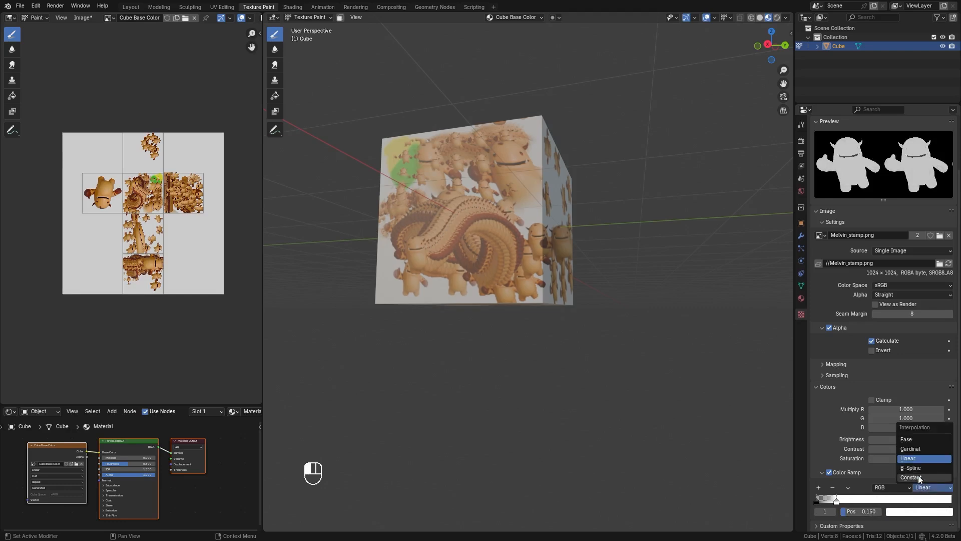
{"action": "left_click", "coordinate": [918, 477]}
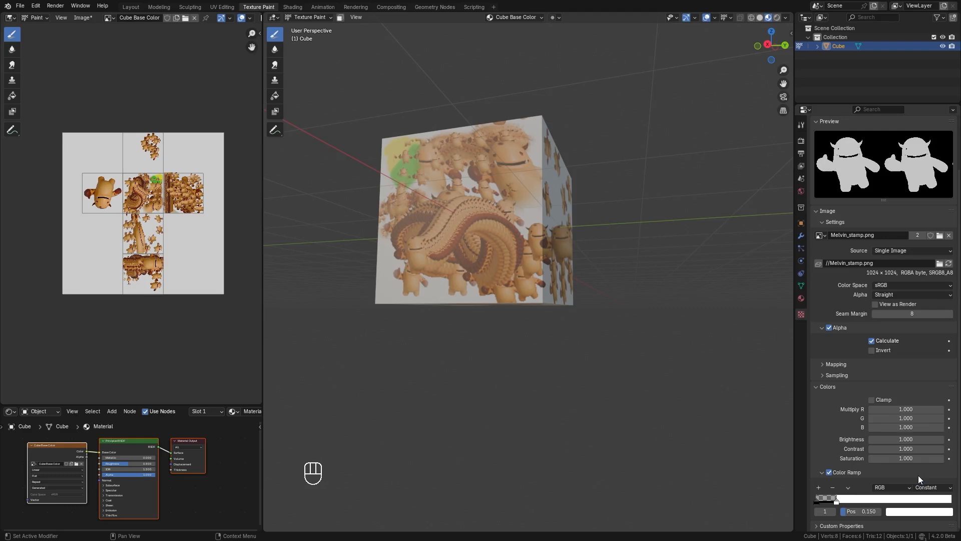
- Set the brush color to turquoise and paint character silhouettes across the cube's side face with the looping stroke
{"action": "left_click", "coordinate": [800, 125]}
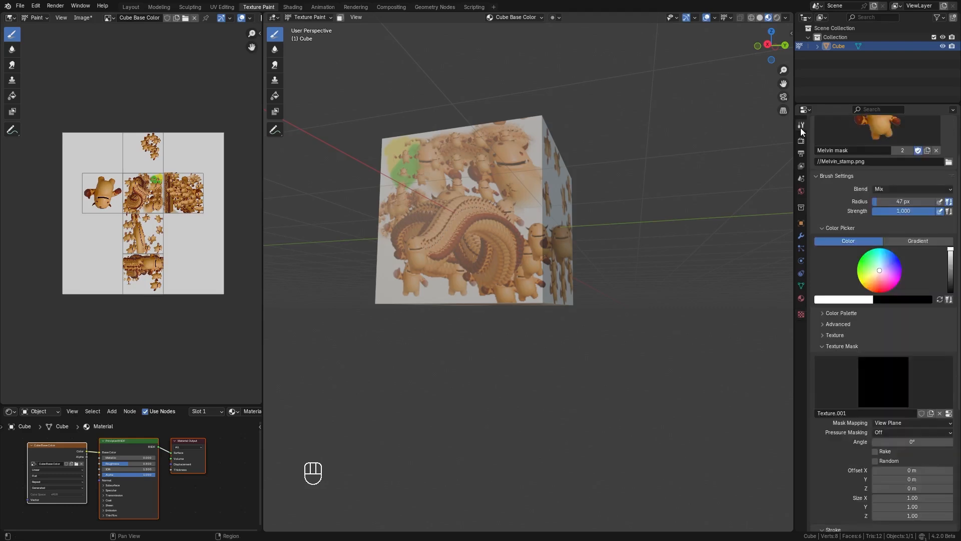
{"action": "left_click", "coordinate": [877, 257]}
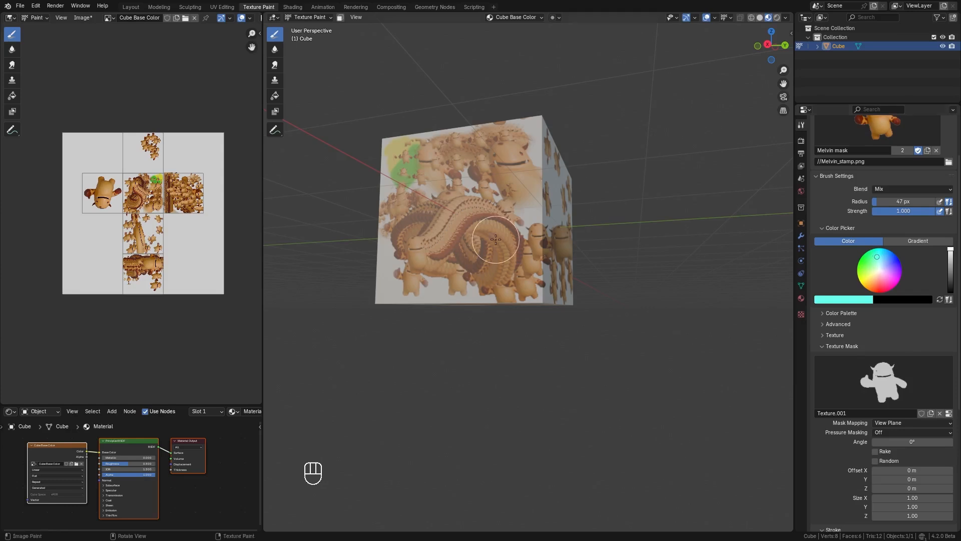
{"action": "middle_click_drag", "start_coordinate": [496, 239], "coordinate": [453, 263]}
{"action": "mouse_move", "coordinate": [453, 263]}
{"action": "left_mouse_down"}
{"action": "mouse_move", "coordinate": [497, 261]}
{"action": "mouse_move", "coordinate": [495, 192]}
{"action": "mouse_move", "coordinate": [543, 215]}
{"action": "mouse_move", "coordinate": [575, 268]}
{"action": "mouse_move", "coordinate": [583, 257]}
{"action": "left_mouse_up"}
{"action": "middle_click_drag", "start_coordinate": [584, 257], "coordinate": [569, 282]}
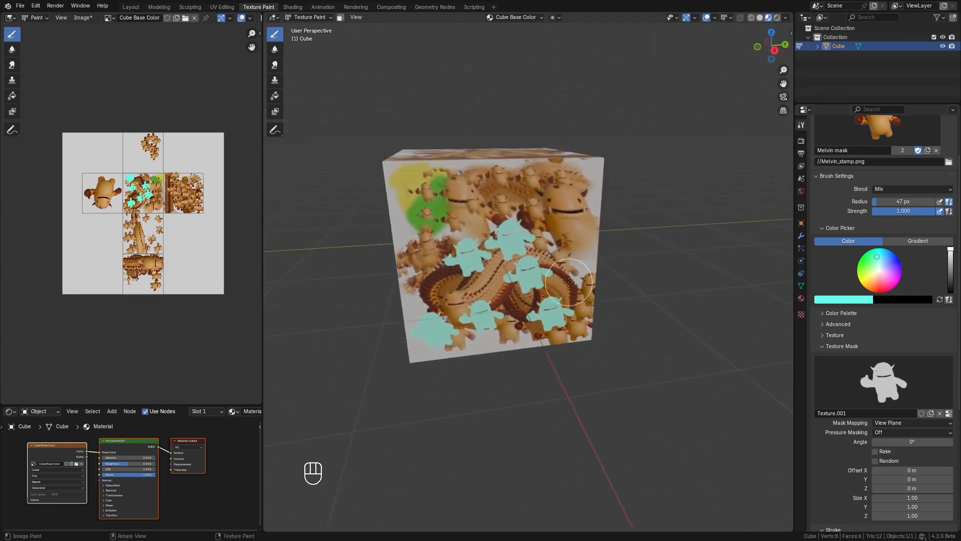
{"action": "left_click_drag", "start_coordinate": [426, 194], "coordinate": [575, 189]}
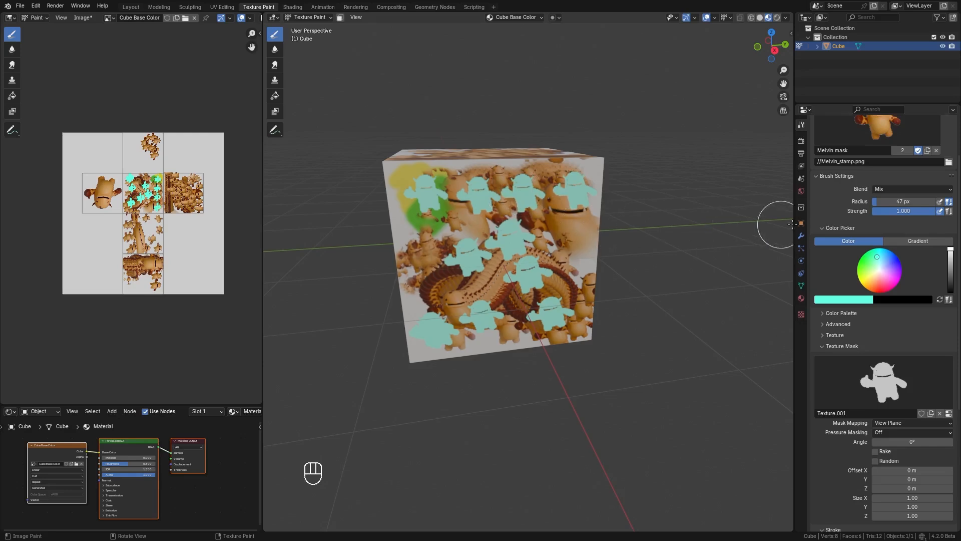
- Switch to the TexDraw brush, duplicate it and name the copy "Dirt"
{"action": "scroll", "coordinate": [892, 232], "scroll_direction": "up", "scroll_amount": 3}
{"action": "left_click", "coordinate": [897, 188]}
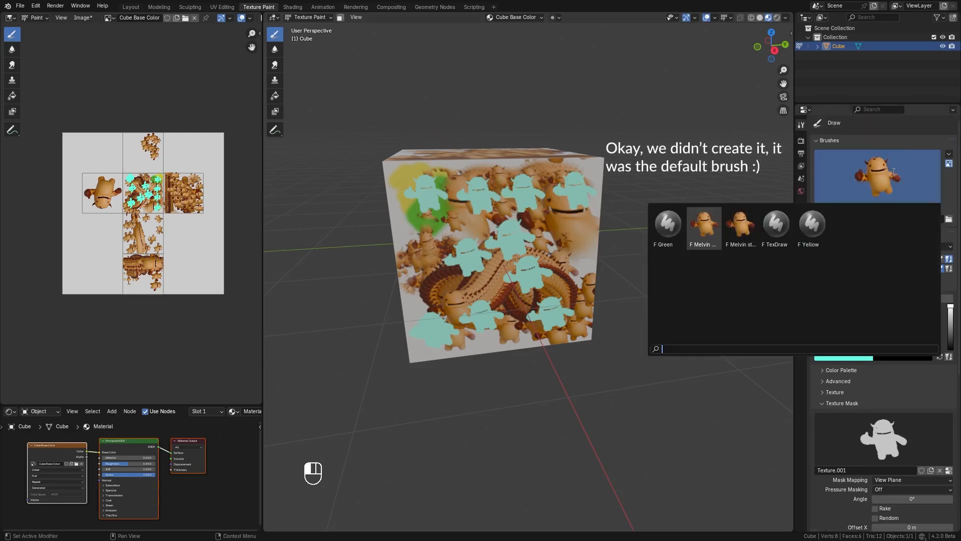
{"action": "left_click", "coordinate": [769, 233]}
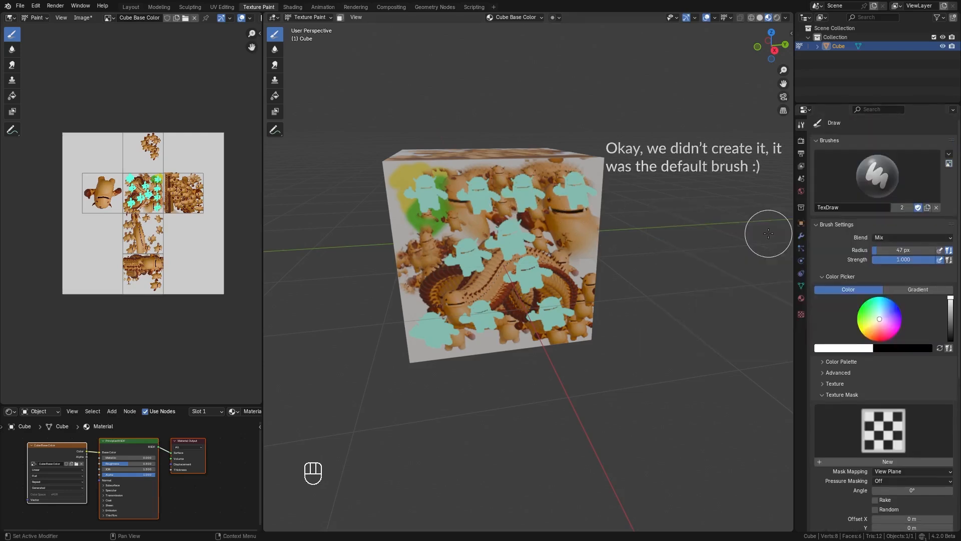
{"action": "left_click", "coordinate": [927, 207]}
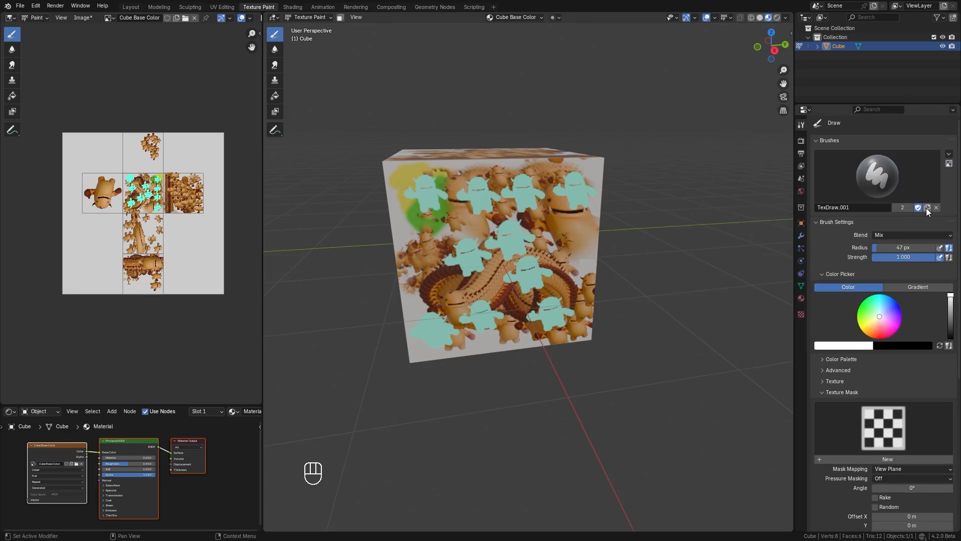
{"action": "left_click", "coordinate": [871, 208]}
{"action": "key", "text": "BackSpace"}
{"action": "type", "text": "Dirt"}
{"action": "key", "text": "Return"}
- Set the Dirt brush color to dark brown and create a new mask texture named "Dirt mask"
{"action": "left_click", "coordinate": [872, 330]}
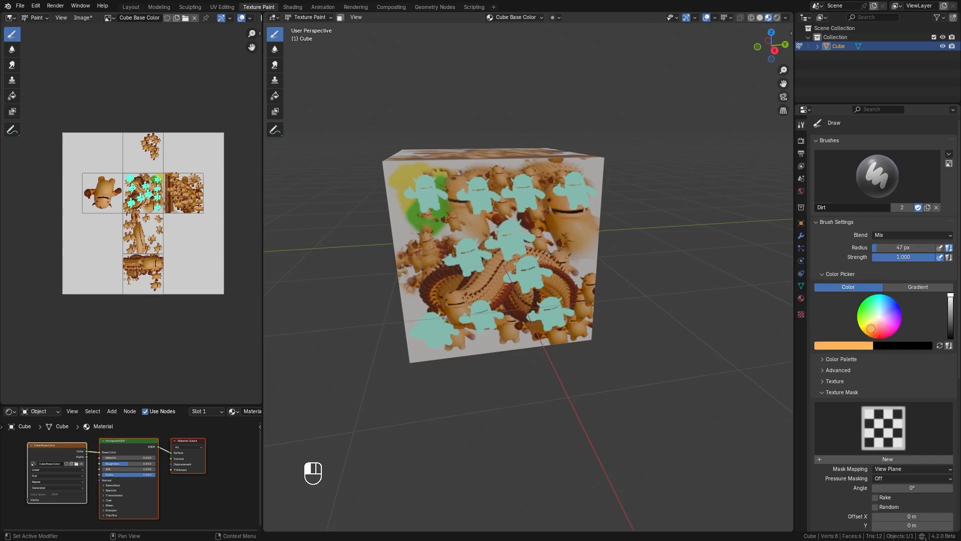
{"action": "left_click_drag", "start_coordinate": [952, 329], "coordinate": [949, 328]}
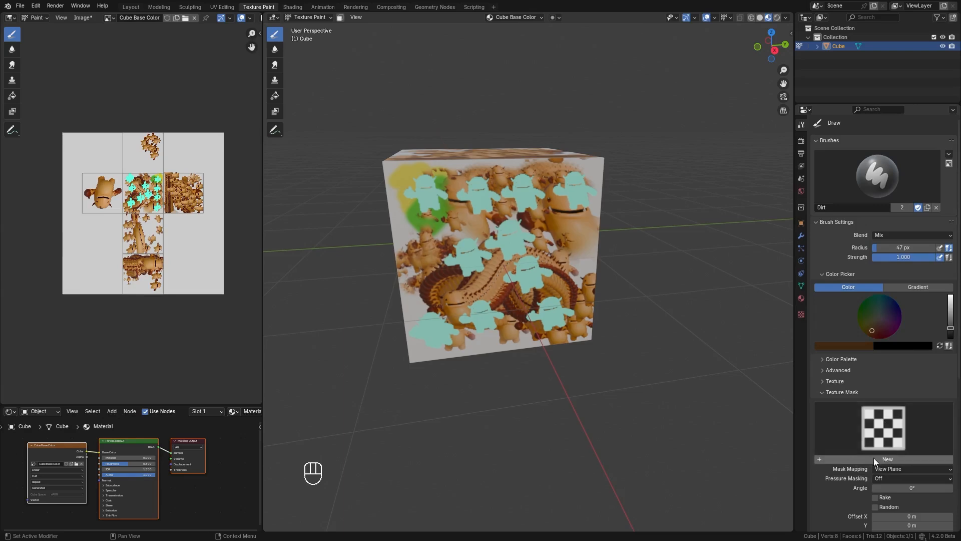
{"action": "left_click", "coordinate": [890, 457]}
{"action": "double_click", "coordinate": [890, 457]}
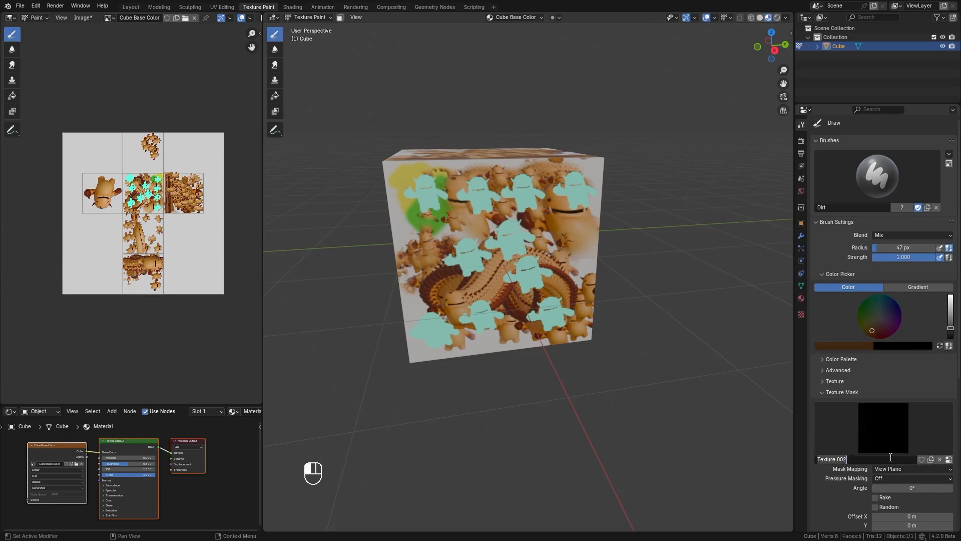
{"action": "type", "text": "Dirt mask"}
{"action": "key", "text": "Return"}
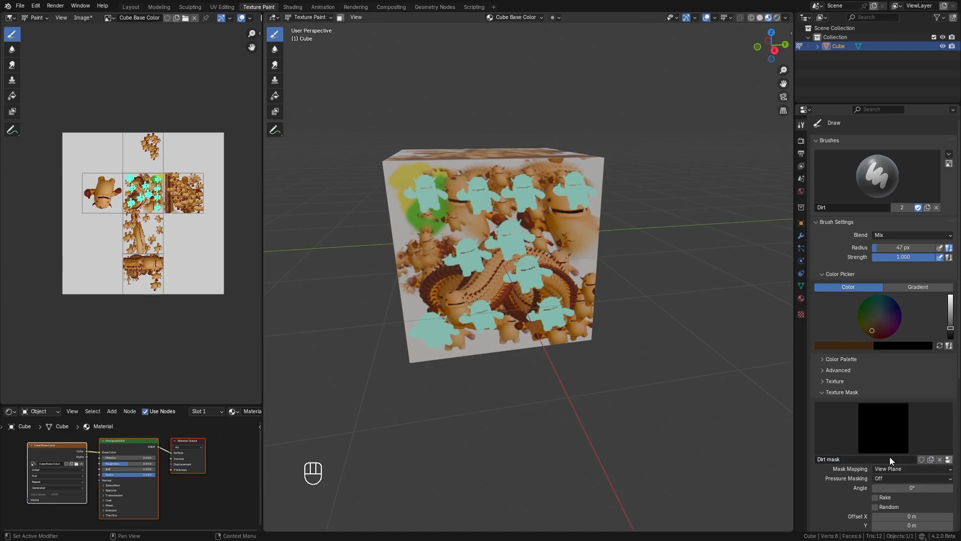
- Change the Dirt mask texture type to Clouds and paint test dirt strokes over the cube's character-covered face
{"action": "left_click", "coordinate": [801, 314]}
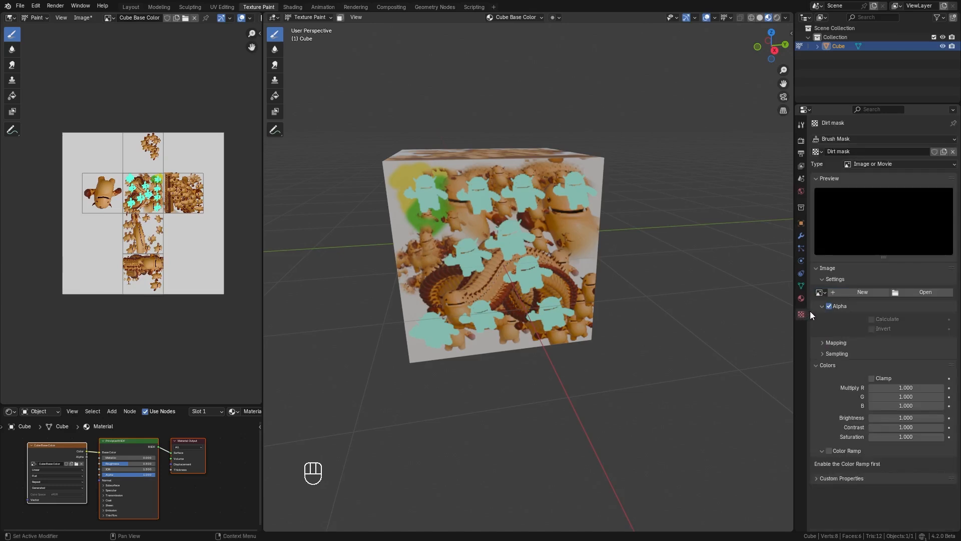
{"action": "left_click", "coordinate": [867, 164]}
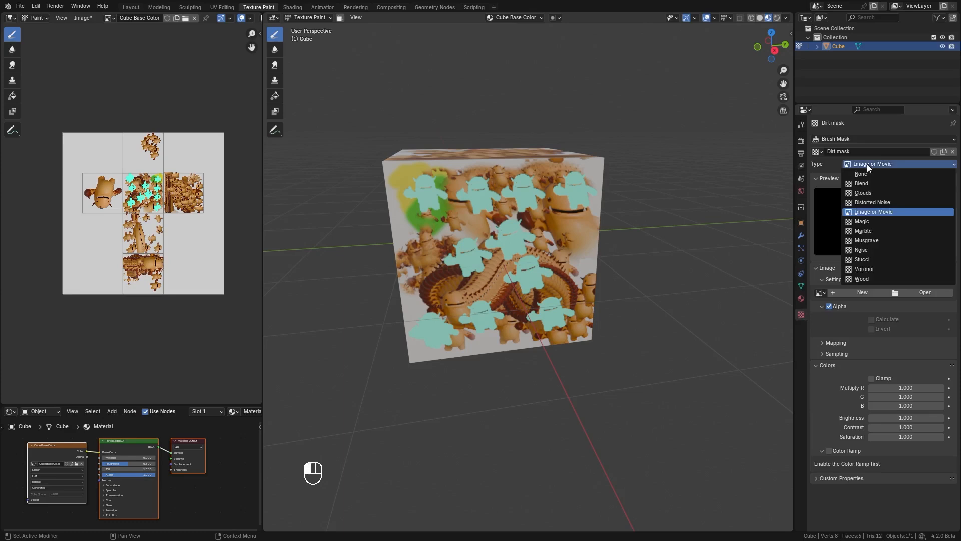
{"action": "left_click", "coordinate": [869, 191]}
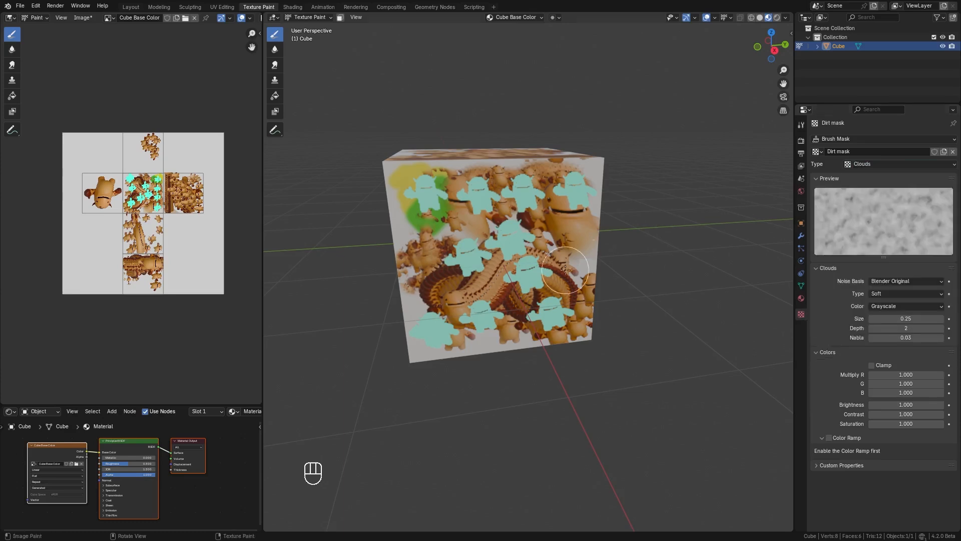
{"action": "mouse_move", "coordinate": [561, 274]}
{"action": "left_mouse_down"}
{"action": "mouse_move", "coordinate": [557, 241]}
{"action": "mouse_move", "coordinate": [557, 265]}
{"action": "mouse_move", "coordinate": [523, 271]}
{"action": "left_mouse_up"}
{"action": "mouse_move", "coordinate": [467, 297]}
{"action": "left_mouse_down"}
{"action": "mouse_move", "coordinate": [423, 324]}
{"action": "mouse_move", "coordinate": [440, 320]}
{"action": "left_mouse_up"}
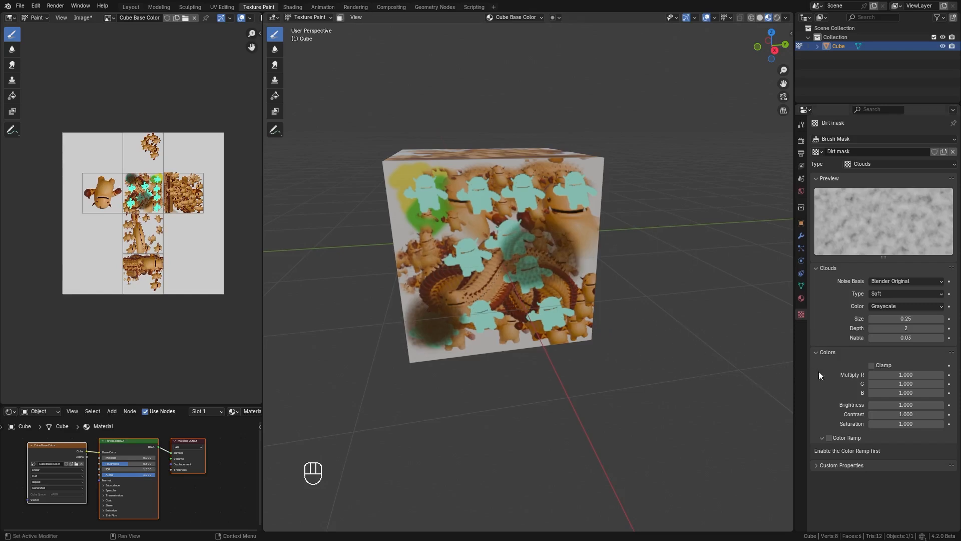
- Enable the Dirt mask's color ramp with B-Spline interpolation and set its white stop to position 0.8
{"action": "left_click", "coordinate": [828, 437]}
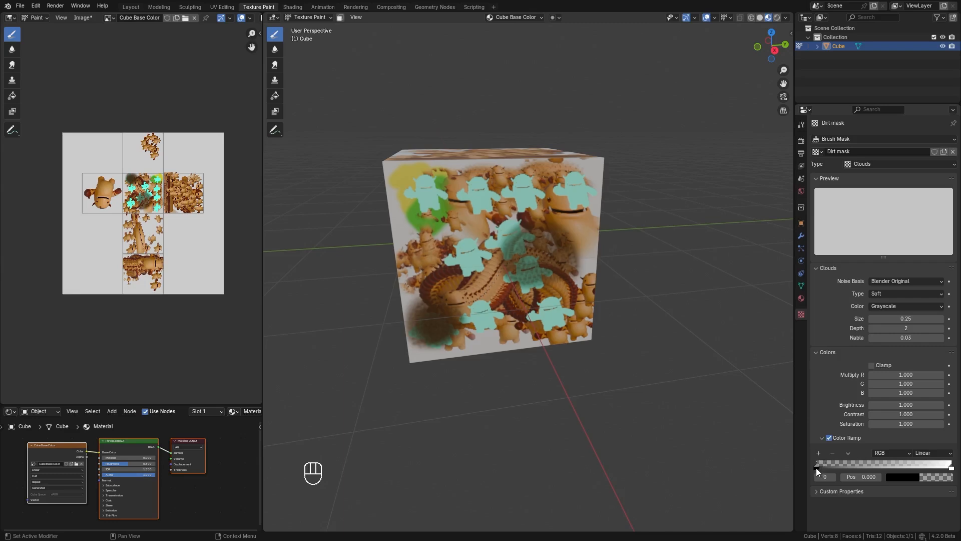
{"action": "left_click", "coordinate": [920, 453]}
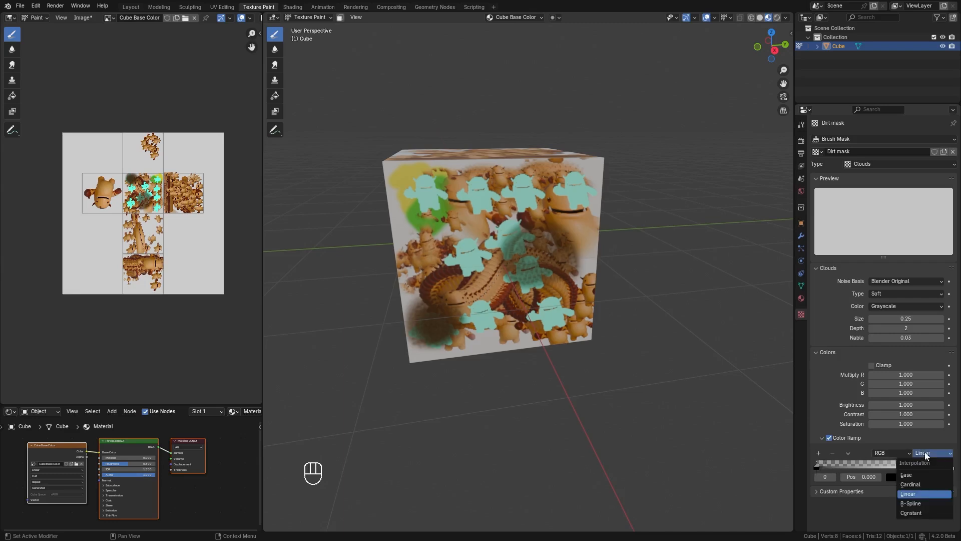
{"action": "left_click", "coordinate": [919, 505]}
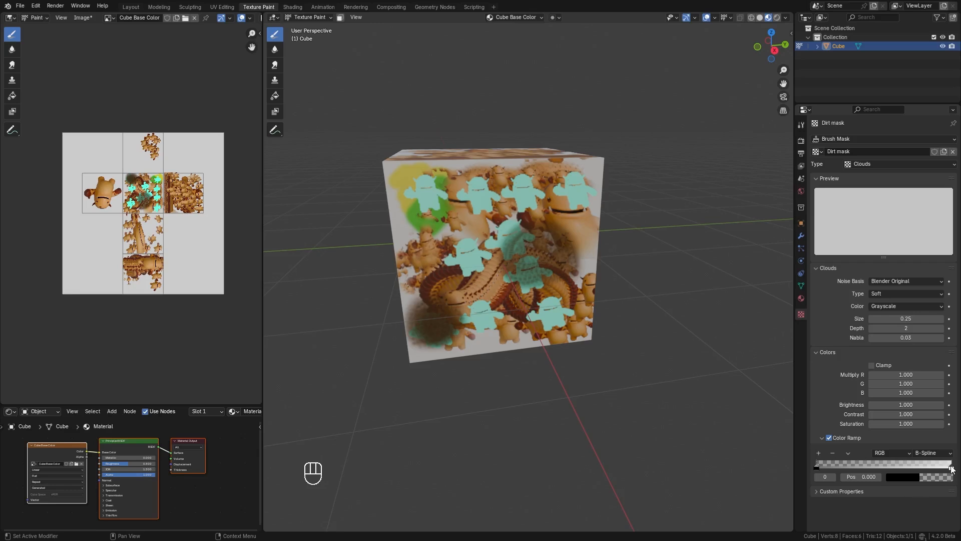
{"action": "left_click_drag", "start_coordinate": [951, 467], "coordinate": [938, 466]}
{"action": "left_click", "coordinate": [867, 475]}
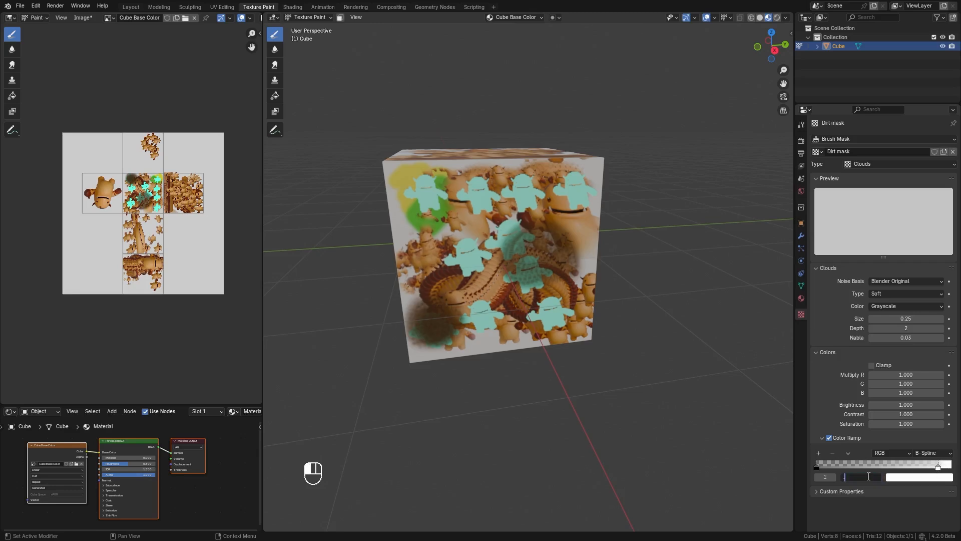
{"action": "type", "text": "0.8"}
{"action": "key", "text": "Return"}
- Set the ramp's black stop to position 0.5 and paint a test dirt stroke near the face's lower edge
{"action": "left_click_drag", "start_coordinate": [817, 466], "coordinate": [828, 466]}
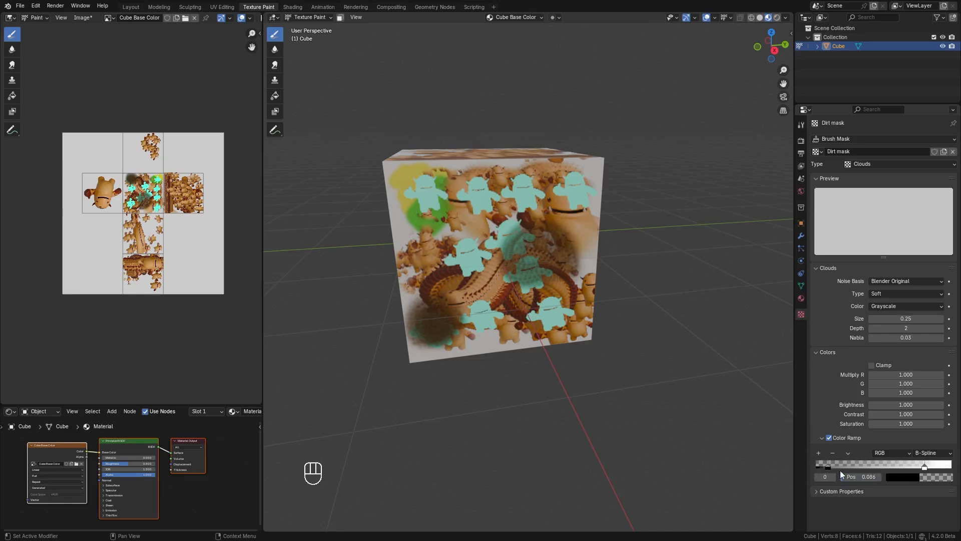
{"action": "left_click", "coordinate": [858, 475]}
{"action": "type", "text": ".5"}
{"action": "key", "text": "Return"}
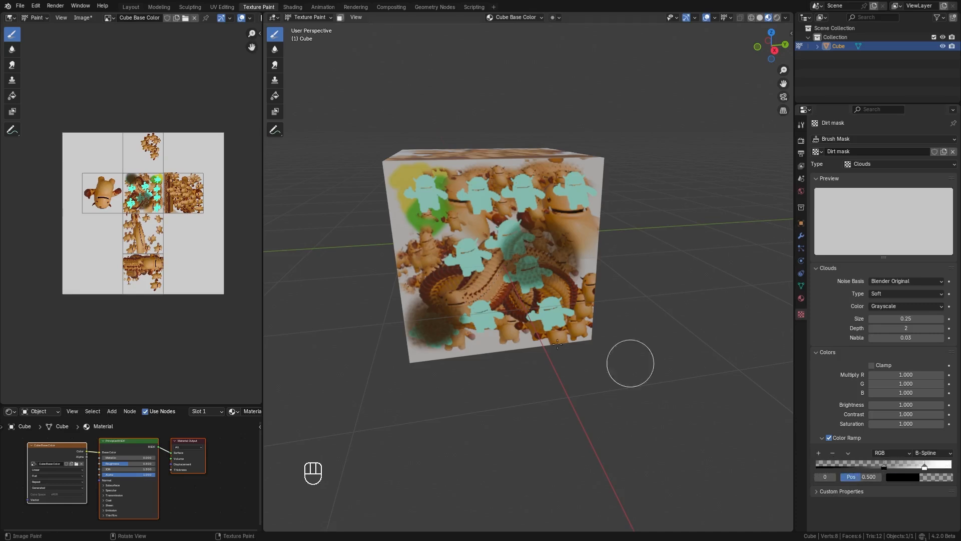
{"action": "mouse_move", "coordinate": [462, 320]}
{"action": "left_mouse_down"}
{"action": "mouse_move", "coordinate": [485, 313]}
{"action": "mouse_move", "coordinate": [482, 325]}
{"action": "left_mouse_up"}
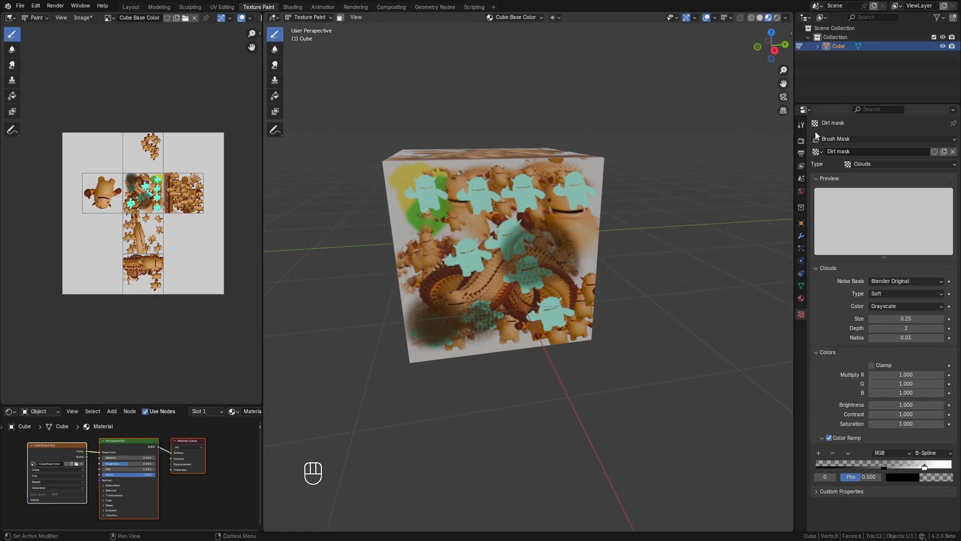
- Enable random mask rotation with a random angle of 87° and paint dirt in the lower corner of the cube's cleaner side face
{"action": "left_click", "coordinate": [801, 125]}
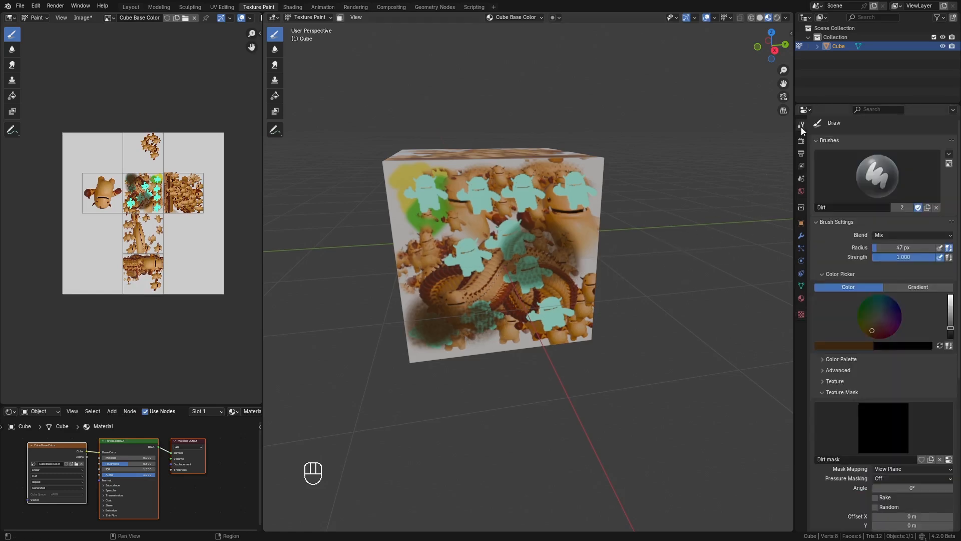
{"action": "scroll", "coordinate": [863, 251], "scroll_direction": "down", "scroll_amount": 5}
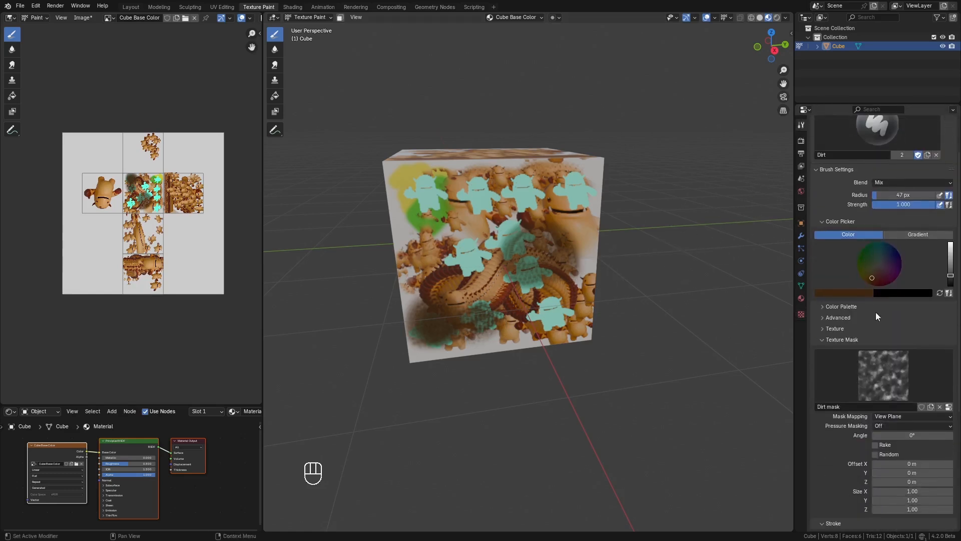
{"action": "left_click", "coordinate": [875, 419]}
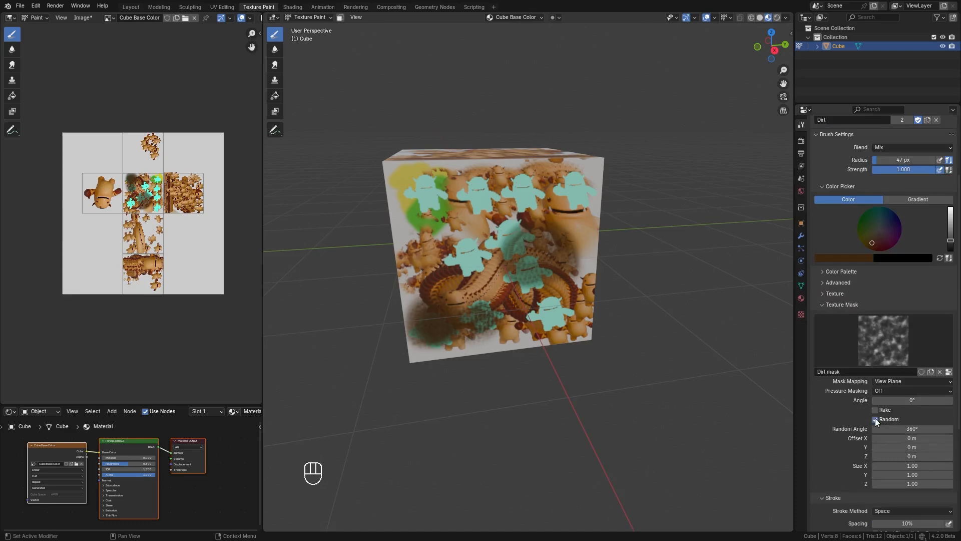
{"action": "left_click", "coordinate": [903, 429]}
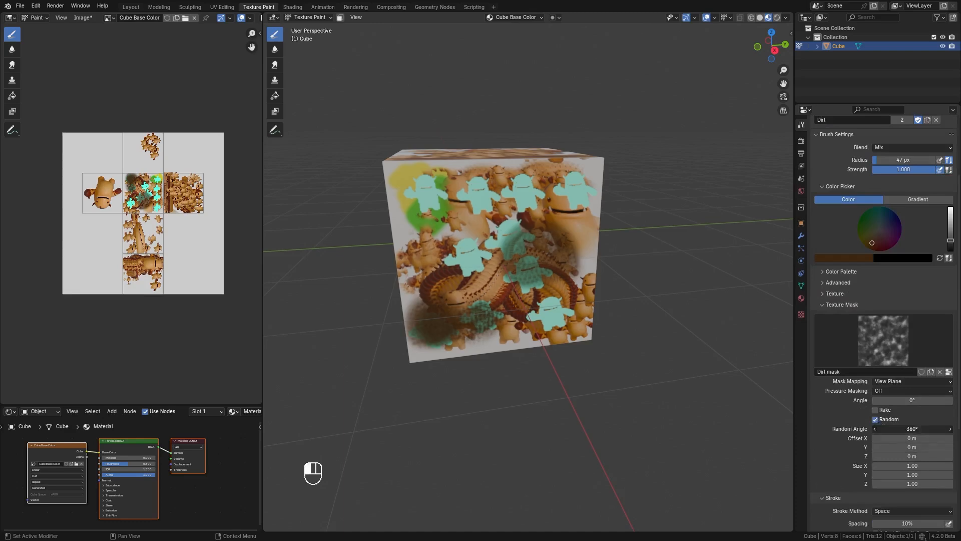
{"action": "left_click_drag", "start_coordinate": [903, 429], "coordinate": [883, 429]}
{"action": "middle_click_drag", "start_coordinate": [356, 266], "coordinate": [521, 317]}
{"action": "mouse_move", "coordinate": [555, 334]}
{"action": "left_mouse_down"}
{"action": "mouse_move", "coordinate": [568, 338]}
{"action": "mouse_move", "coordinate": [545, 315]}
{"action": "mouse_move", "coordinate": [553, 302]}
{"action": "mouse_move", "coordinate": [571, 314]}
{"action": "mouse_move", "coordinate": [519, 339]}
{"action": "mouse_move", "coordinate": [560, 322]}
{"action": "left_mouse_up"}
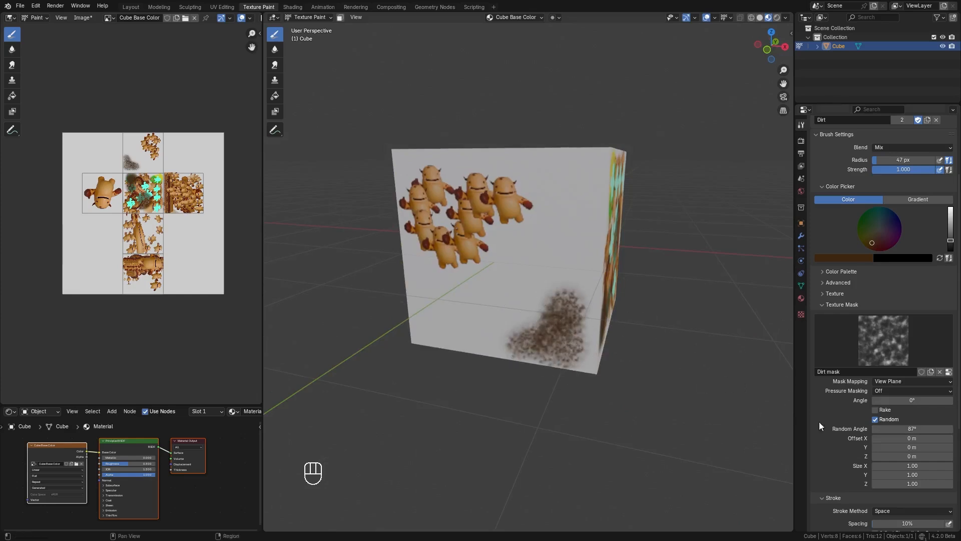
- Set the Dirt brush's falloff curve to Sphere and paint a stroke above the existing dirt patch
{"action": "scroll", "coordinate": [869, 474], "scroll_direction": "down", "scroll_amount": 8}
{"action": "left_click", "coordinate": [834, 480]}
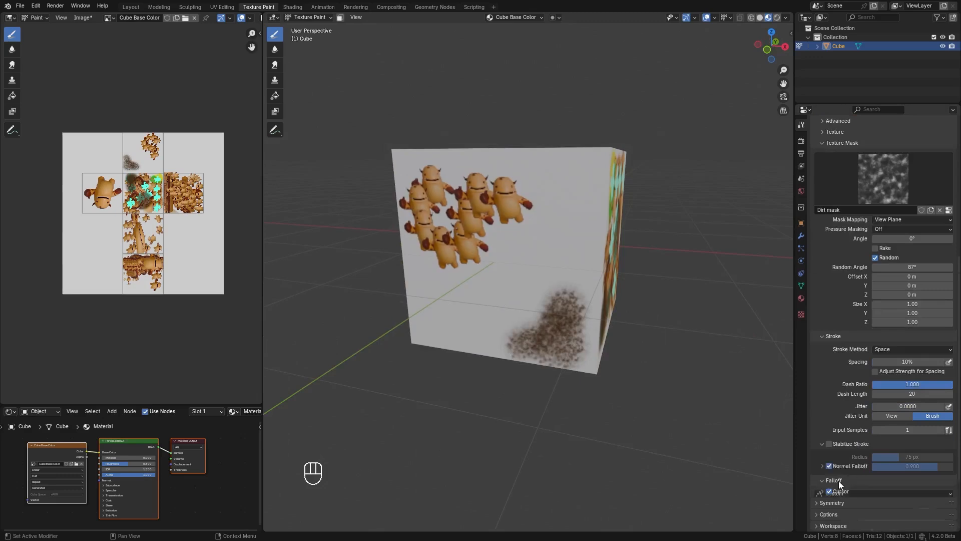
{"action": "scroll", "coordinate": [861, 485], "scroll_direction": "down", "scroll_amount": 4}
{"action": "left_click", "coordinate": [840, 423]}
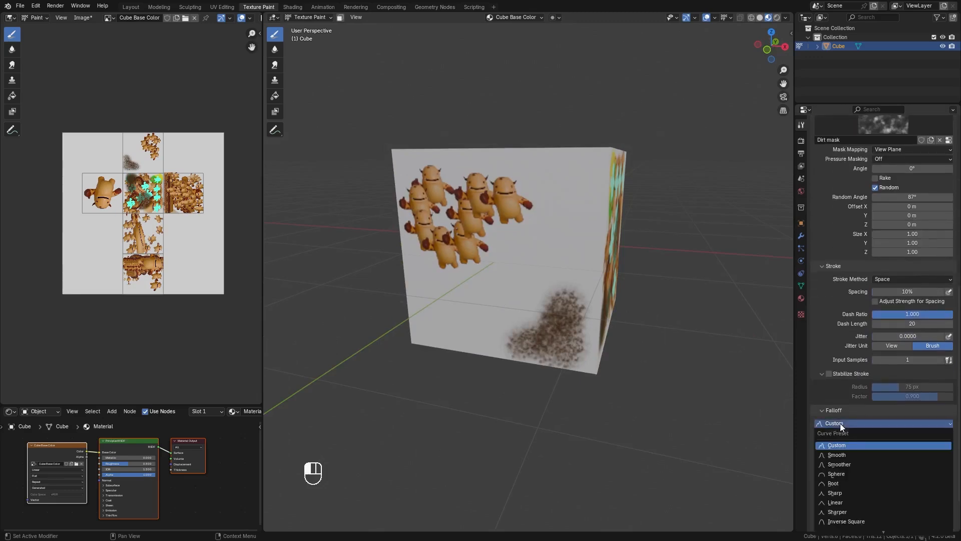
{"action": "left_click", "coordinate": [836, 474]}
{"action": "mouse_move", "coordinate": [575, 300]}
{"action": "left_mouse_down"}
{"action": "mouse_move", "coordinate": [545, 287]}
{"action": "mouse_move", "coordinate": [522, 314]}
{"action": "left_mouse_up"}
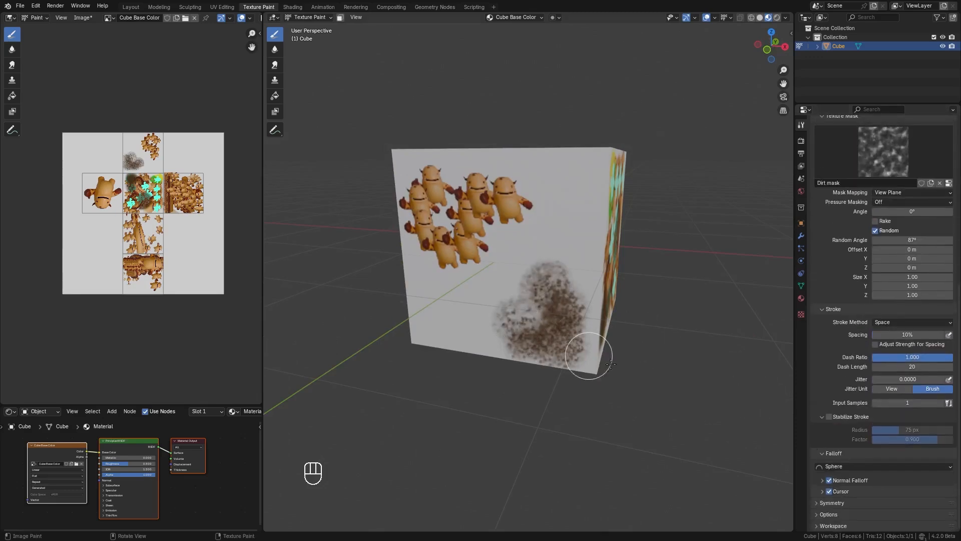
- Set the Dirt brush's falloff curve to Root and extend the dirt patch upward with another stroke
{"action": "left_click", "coordinate": [844, 465]}
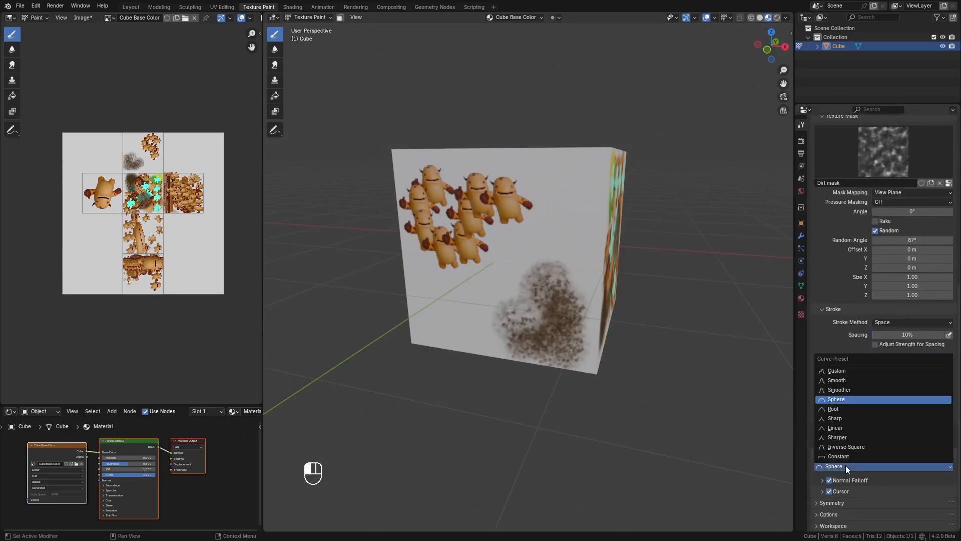
{"action": "left_click", "coordinate": [833, 408]}
{"action": "mouse_move", "coordinate": [586, 316]}
{"action": "left_mouse_down"}
{"action": "mouse_move", "coordinate": [563, 254]}
{"action": "mouse_move", "coordinate": [538, 246]}
{"action": "mouse_move", "coordinate": [524, 273]}
{"action": "left_mouse_up"}
- Give the Dirt mask texture a fake user and paint more dirt on the face, reducing the brush radius for the finer strokes
{"action": "left_click", "coordinate": [921, 183]}
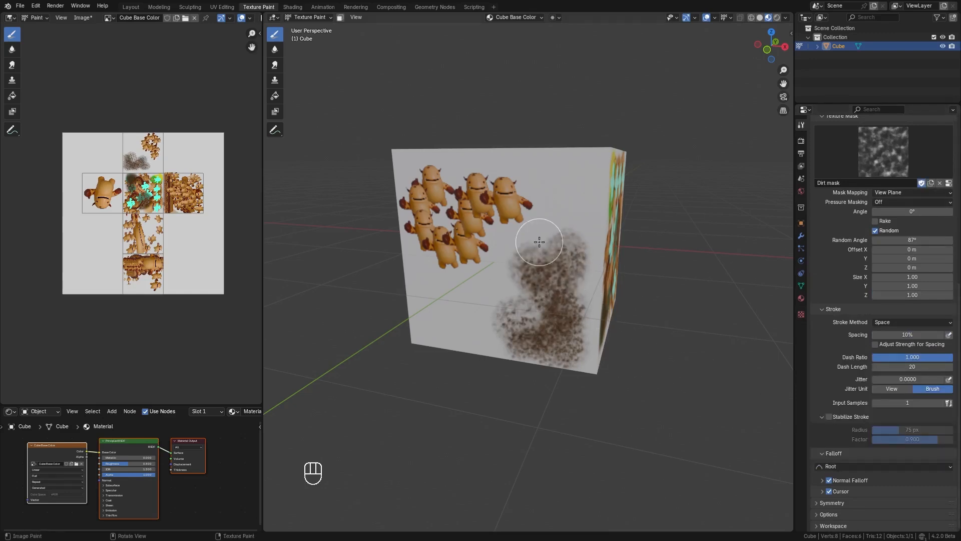
{"action": "mouse_move", "coordinate": [541, 235]}
{"action": "left_mouse_down"}
{"action": "mouse_move", "coordinate": [568, 221]}
{"action": "mouse_move", "coordinate": [573, 279]}
{"action": "left_mouse_up"}
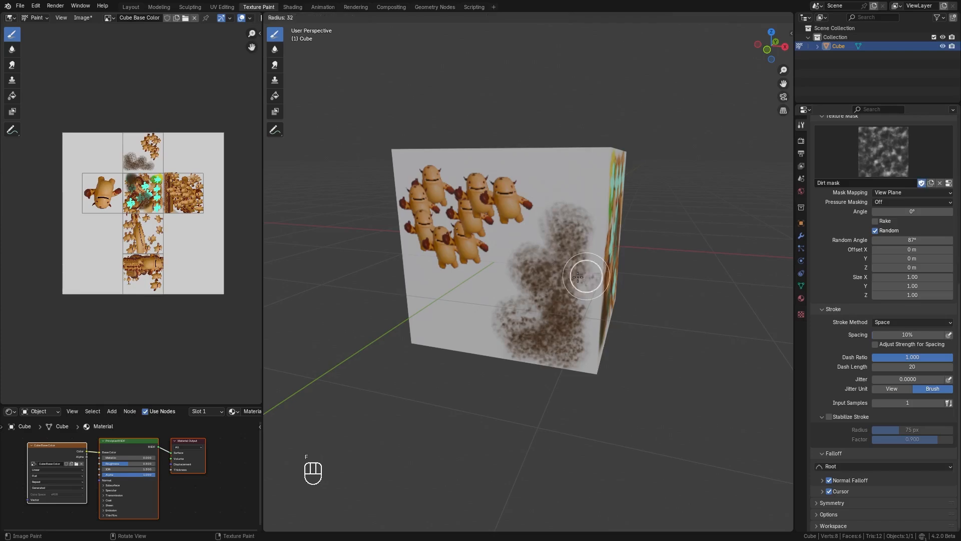
{"action": "key", "text": "f"}
{"action": "left_click_drag", "start_coordinate": [584, 223], "coordinate": [576, 218]}
{"action": "mouse_move", "coordinate": [450, 211]}
{"action": "left_mouse_down"}
{"action": "mouse_move", "coordinate": [436, 217]}
{"action": "mouse_move", "coordinate": [453, 218]}
{"action": "left_mouse_up"}
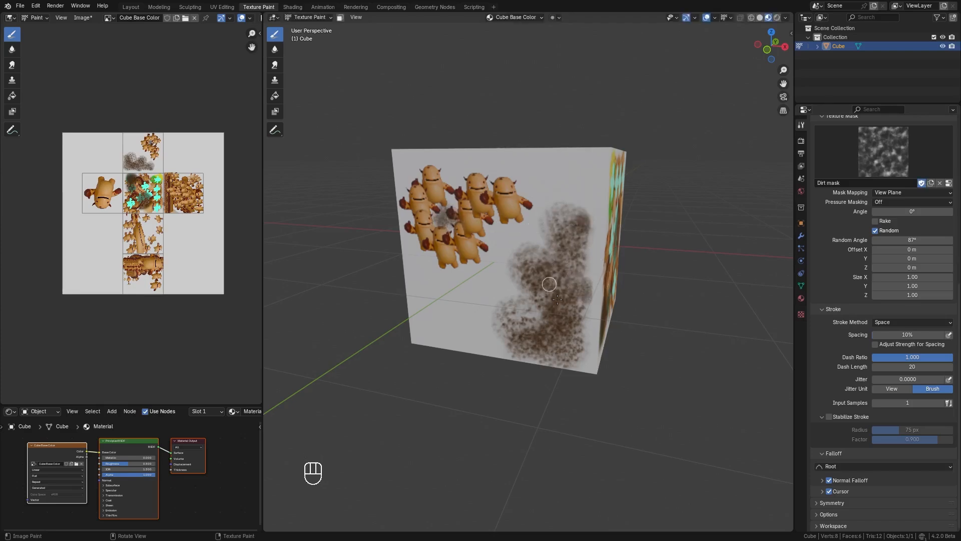
{"action": "mouse_move", "coordinate": [574, 341]}
{"action": "left_mouse_down"}
{"action": "mouse_move", "coordinate": [576, 357]}
{"action": "mouse_move", "coordinate": [566, 348]}
{"action": "left_mouse_up"}
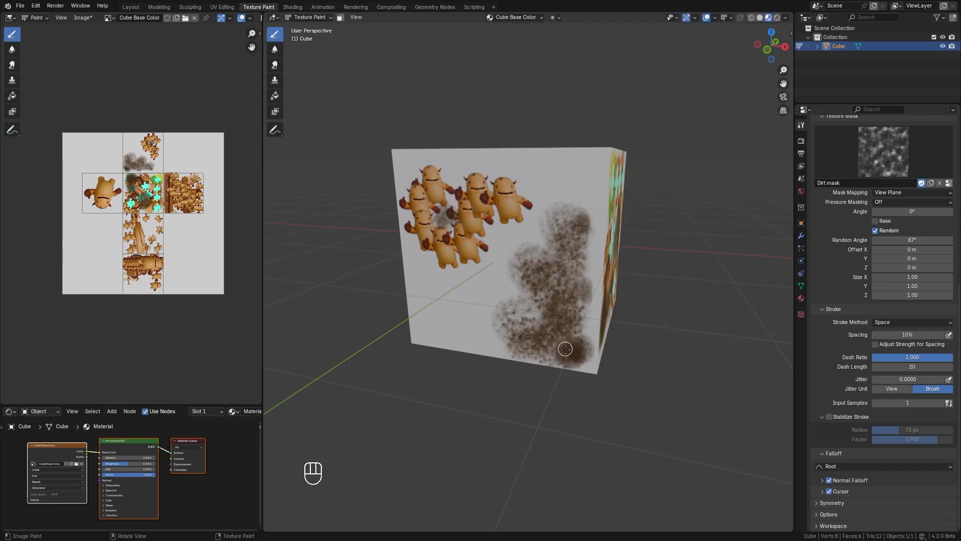